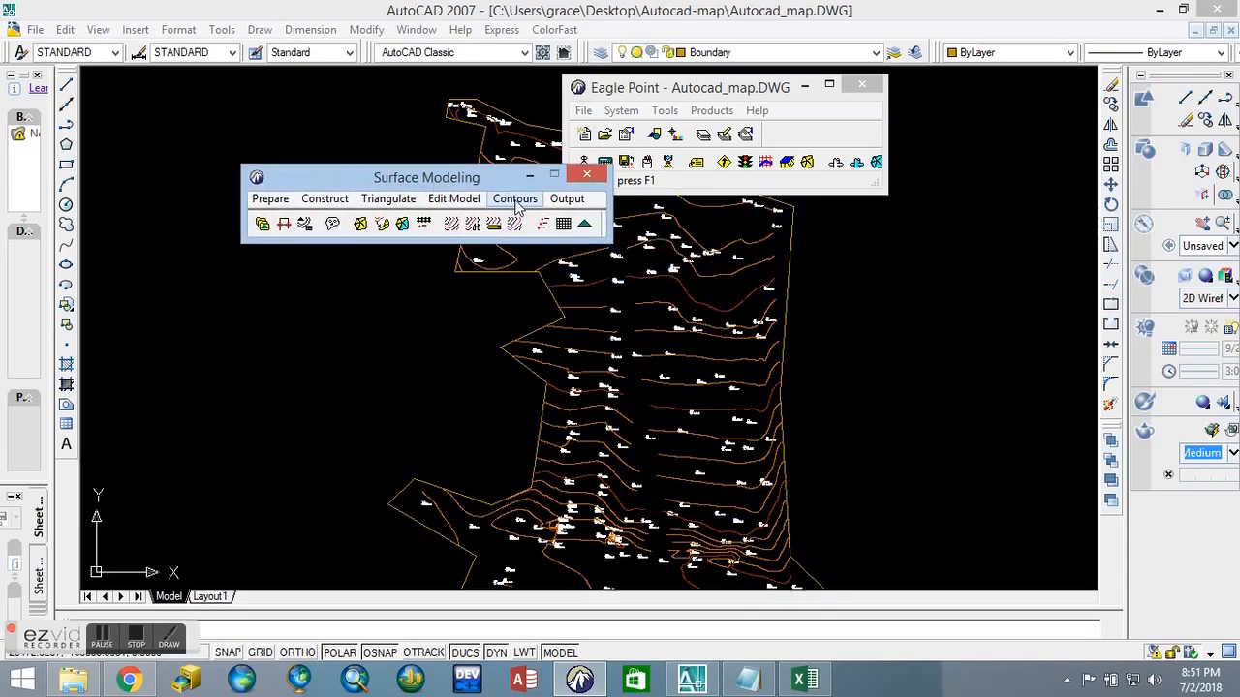
Step: Start annotating the contours of Surface1, including both intermediate and index contours, with the Crossing method
{"action": "left_click", "coordinate": [516, 204]}
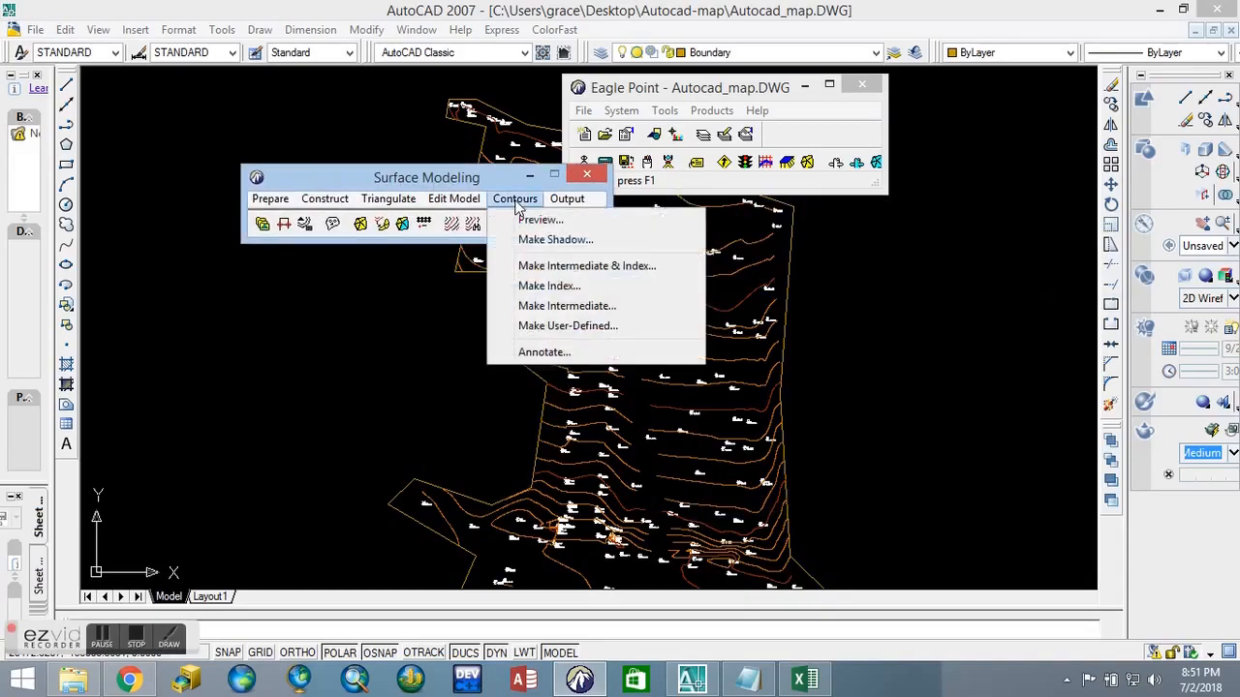
{"action": "left_click", "coordinate": [544, 352]}
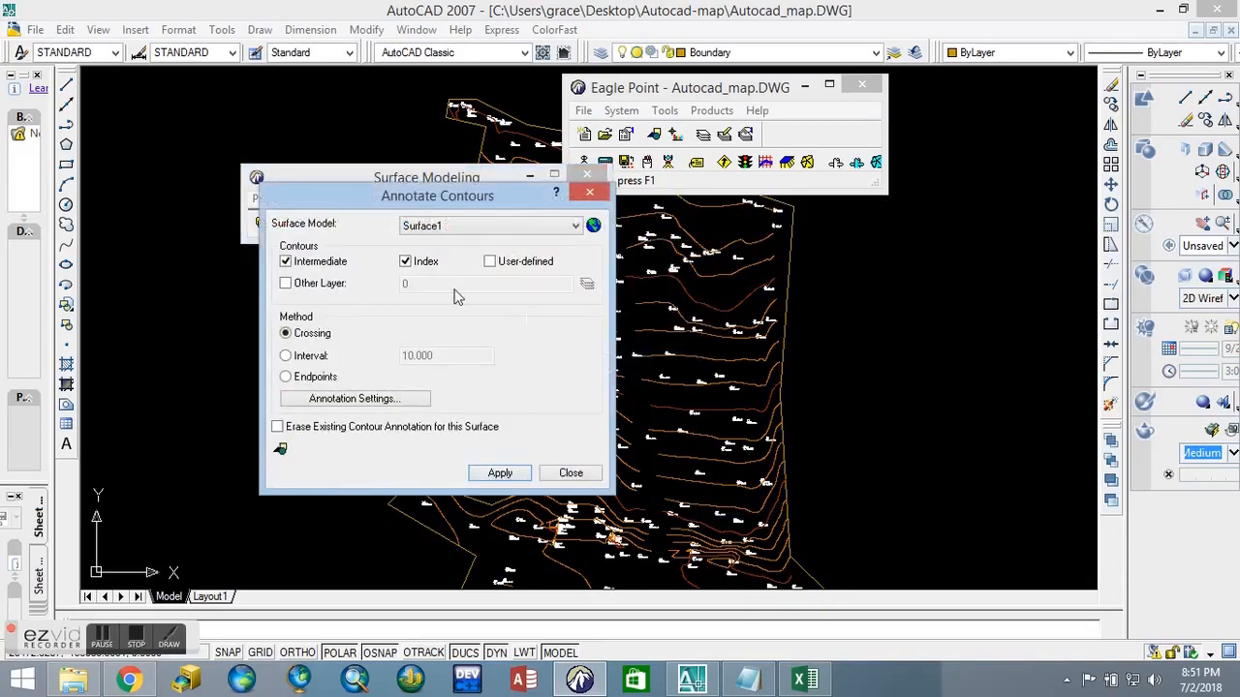
{"action": "left_click", "coordinate": [465, 231]}
{"action": "left_click", "coordinate": [440, 244]}
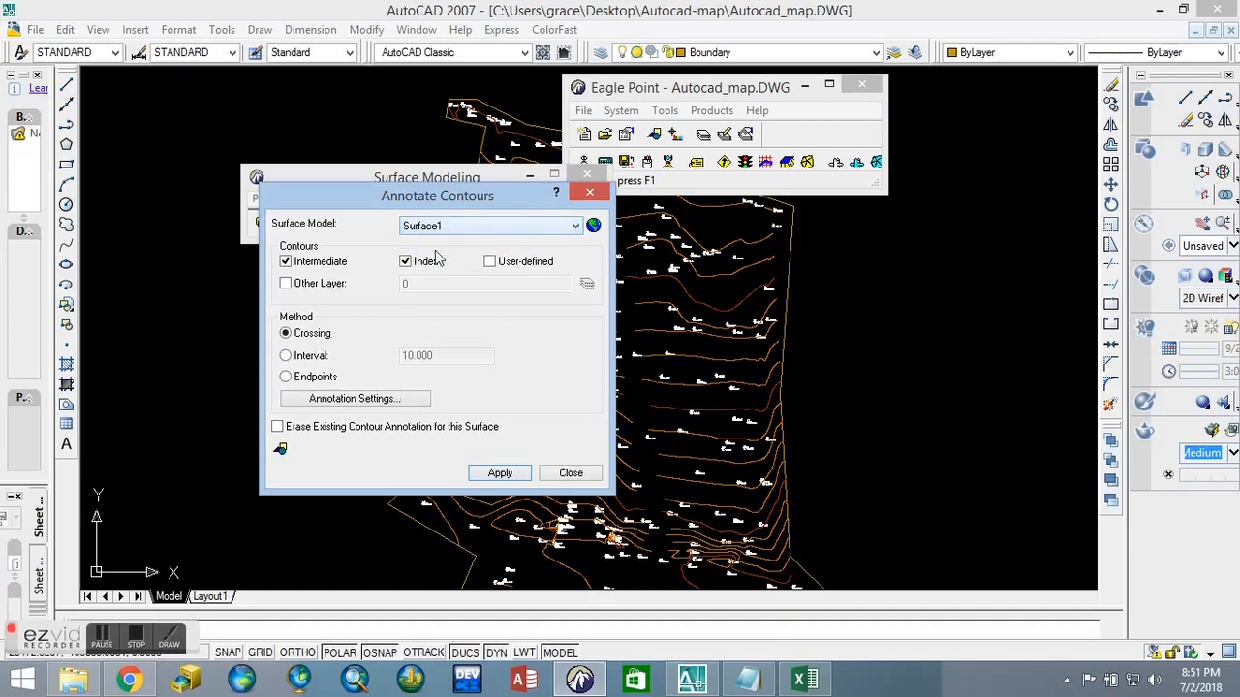
{"action": "left_click", "coordinate": [287, 264]}
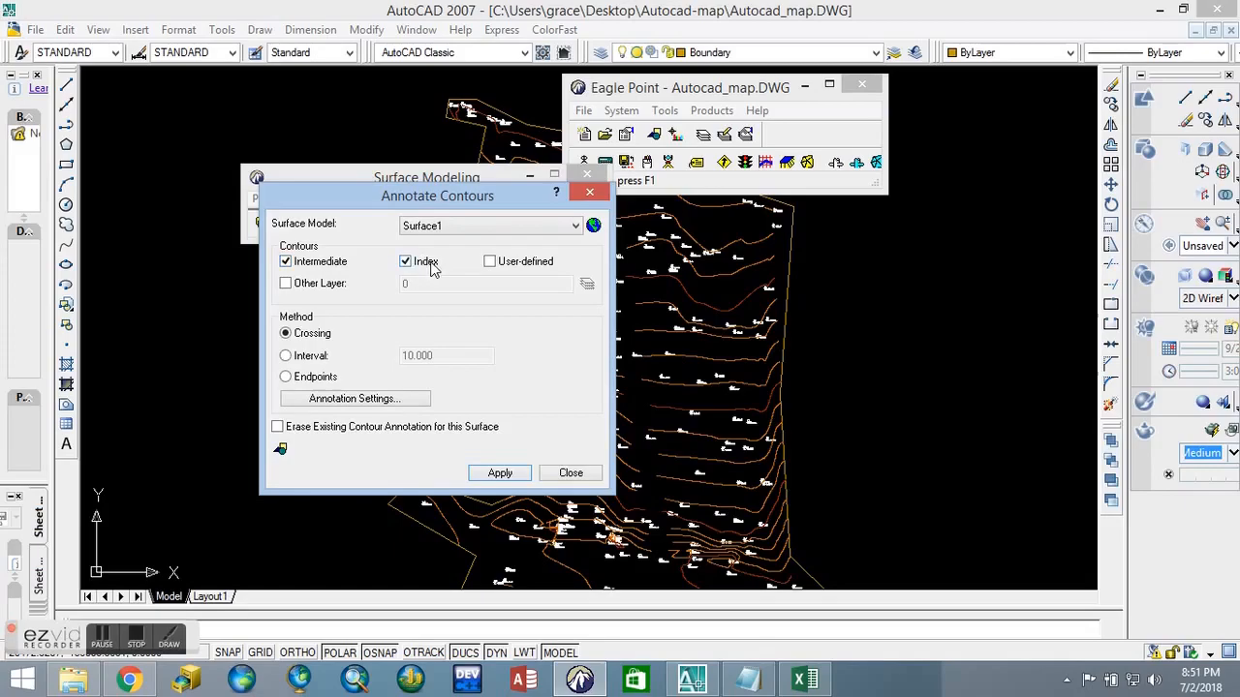
Step: Set the contour annotation location to Middle, with contours broken around the annotation
{"action": "left_click", "coordinate": [345, 398]}
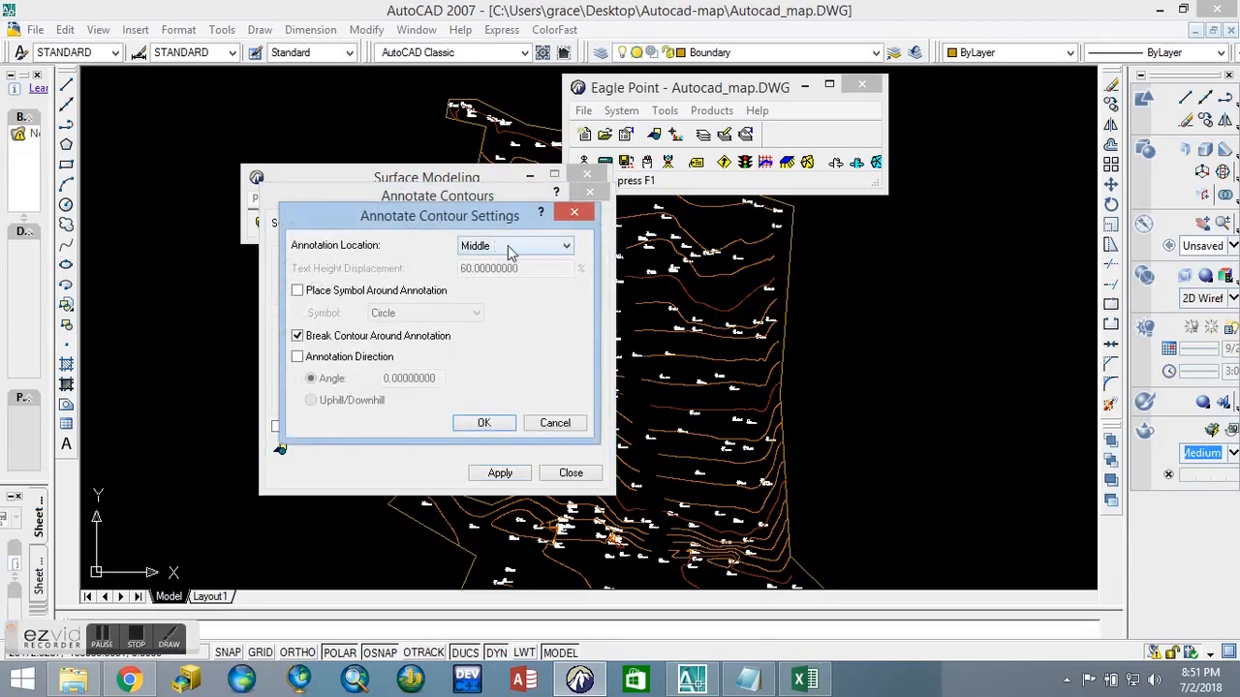
{"action": "left_click", "coordinate": [487, 250]}
{"action": "left_click", "coordinate": [476, 259]}
{"action": "left_click", "coordinate": [481, 425]}
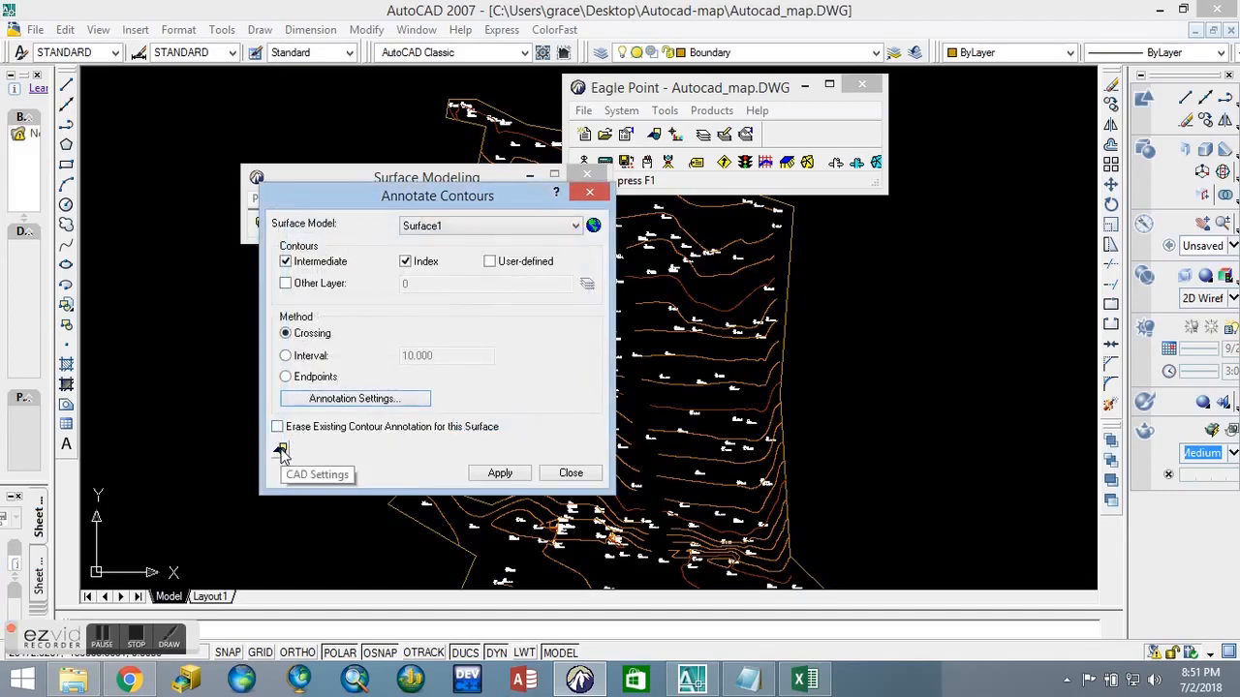
Step: Set the contour annotation text to a plotted size of 2 mm in the Text CAD Settings
{"action": "left_click", "coordinate": [281, 449]}
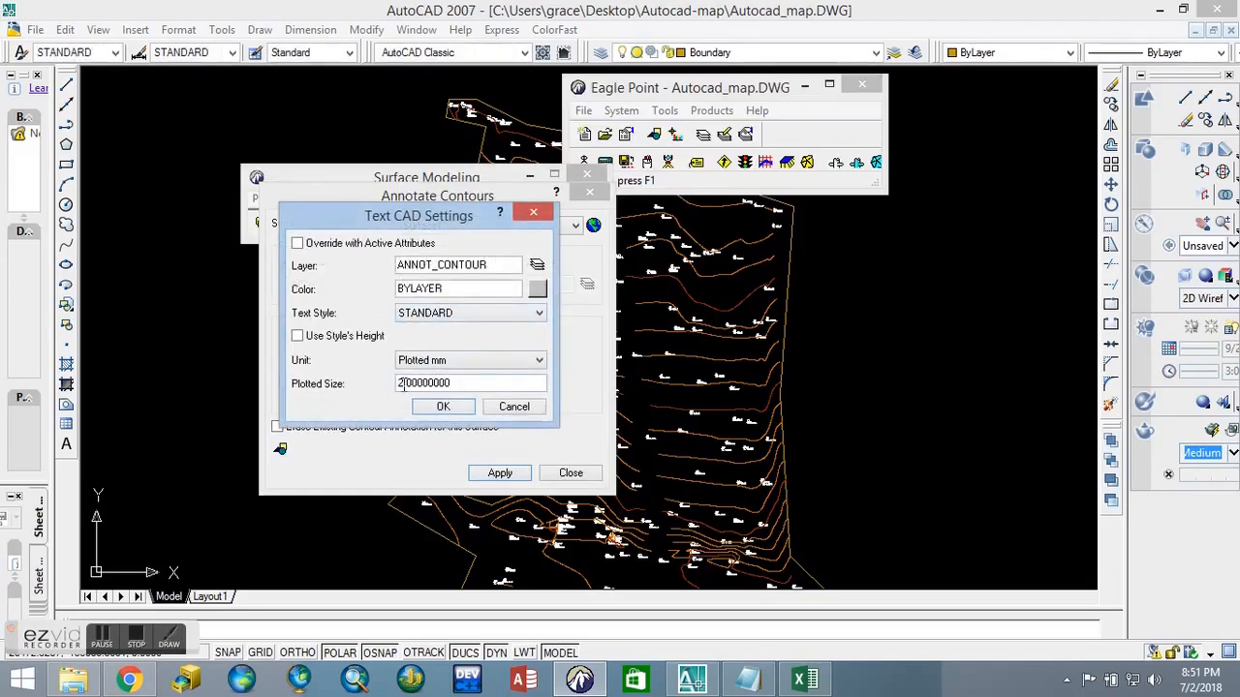
{"action": "left_click_drag", "start_coordinate": [404, 384], "coordinate": [397, 386]}
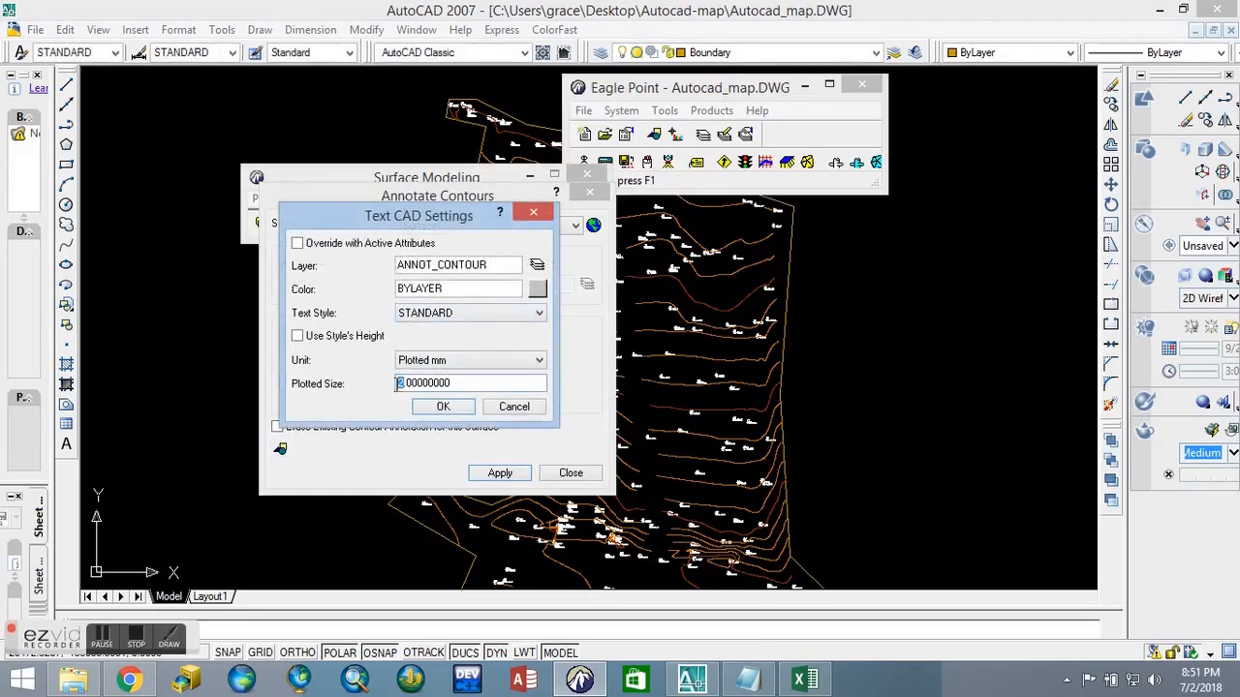
{"action": "left_click", "coordinate": [446, 408]}
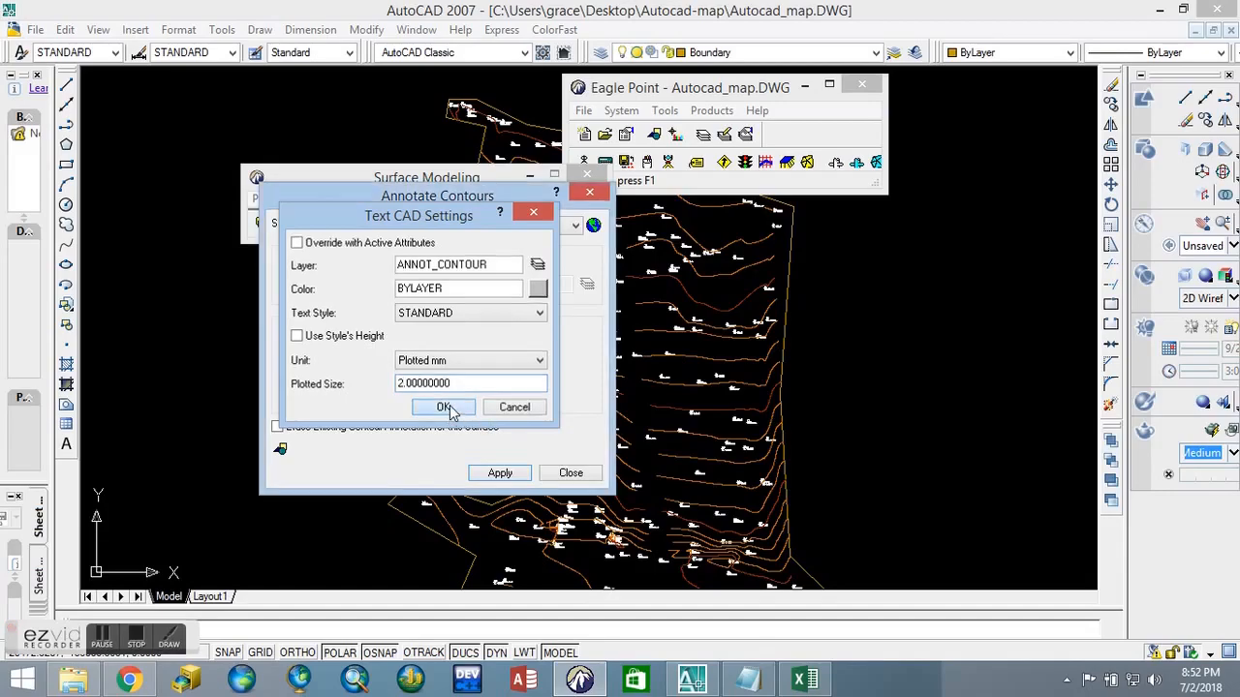
Step: Apply the annotation along one crossing line running from above the site boundary down through all contours to below it
{"action": "left_click", "coordinate": [499, 473]}
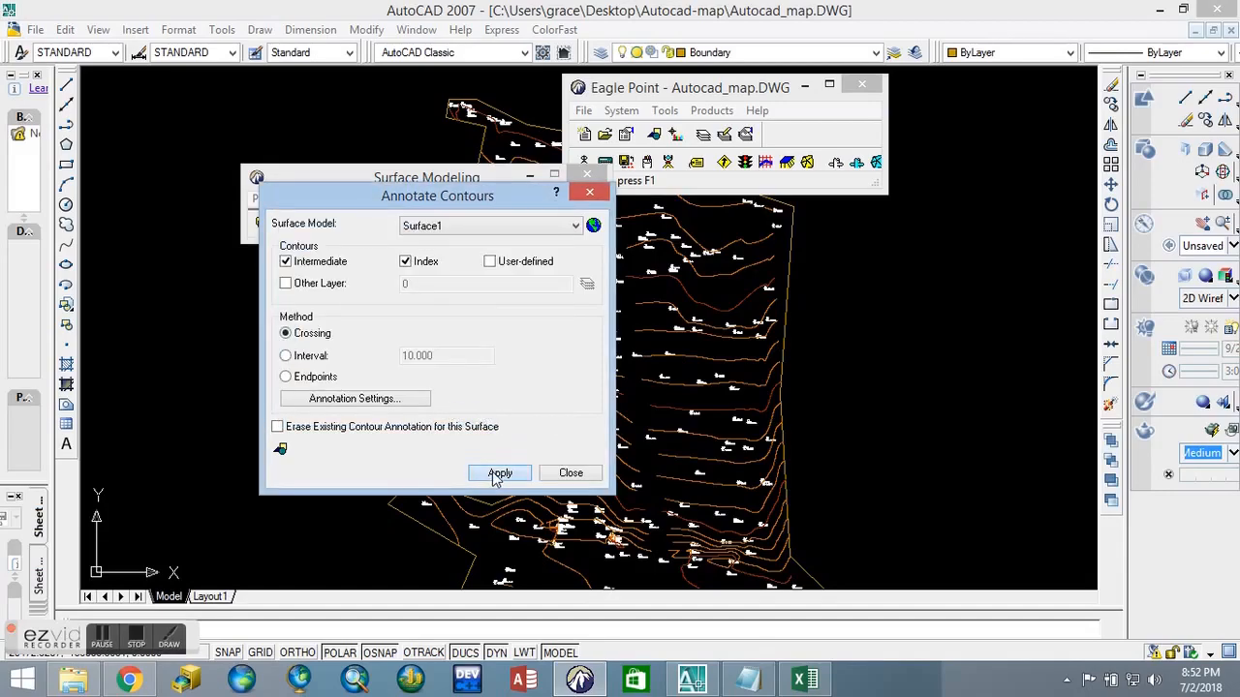
{"action": "scroll", "coordinate": [639, 310], "scroll_direction": "down", "scroll_amount": 2}
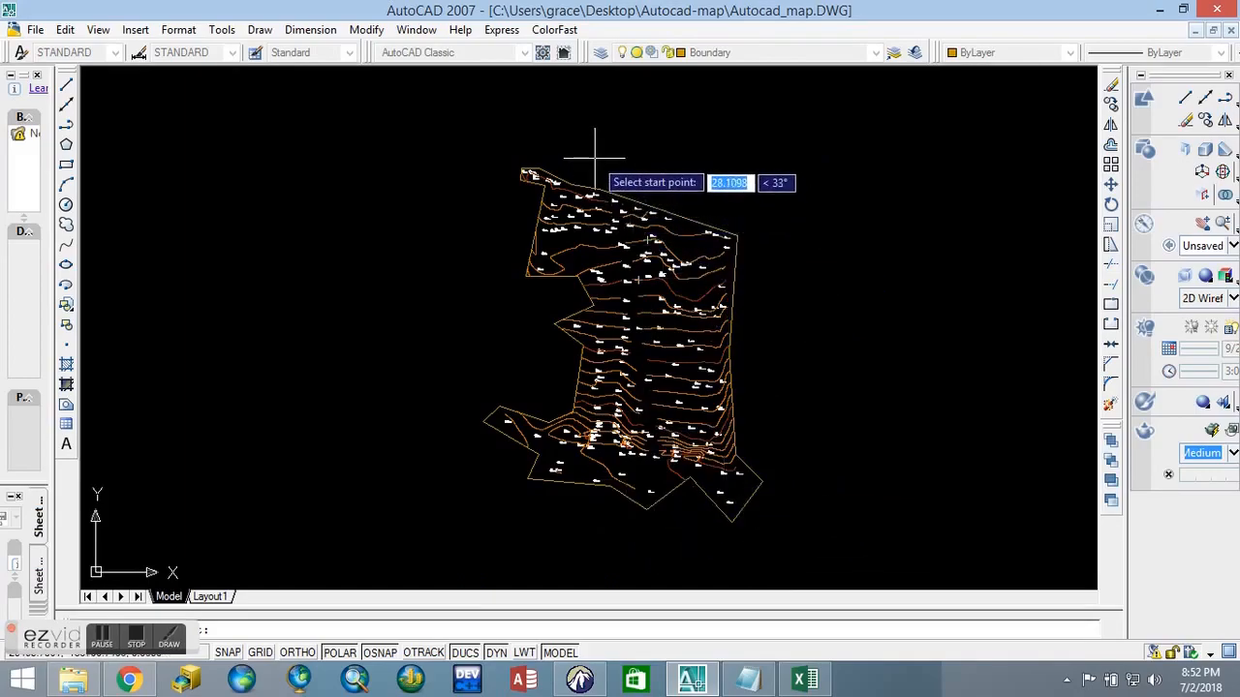
{"action": "left_click", "coordinate": [660, 155]}
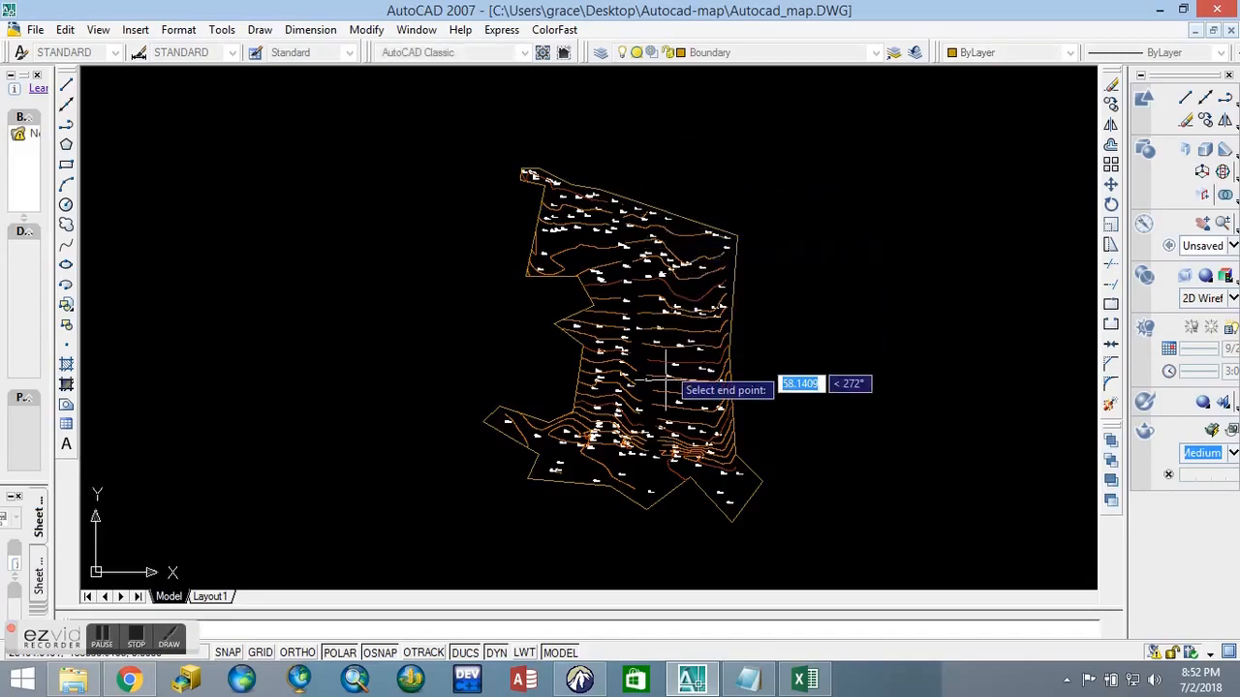
{"action": "left_click", "coordinate": [684, 554]}
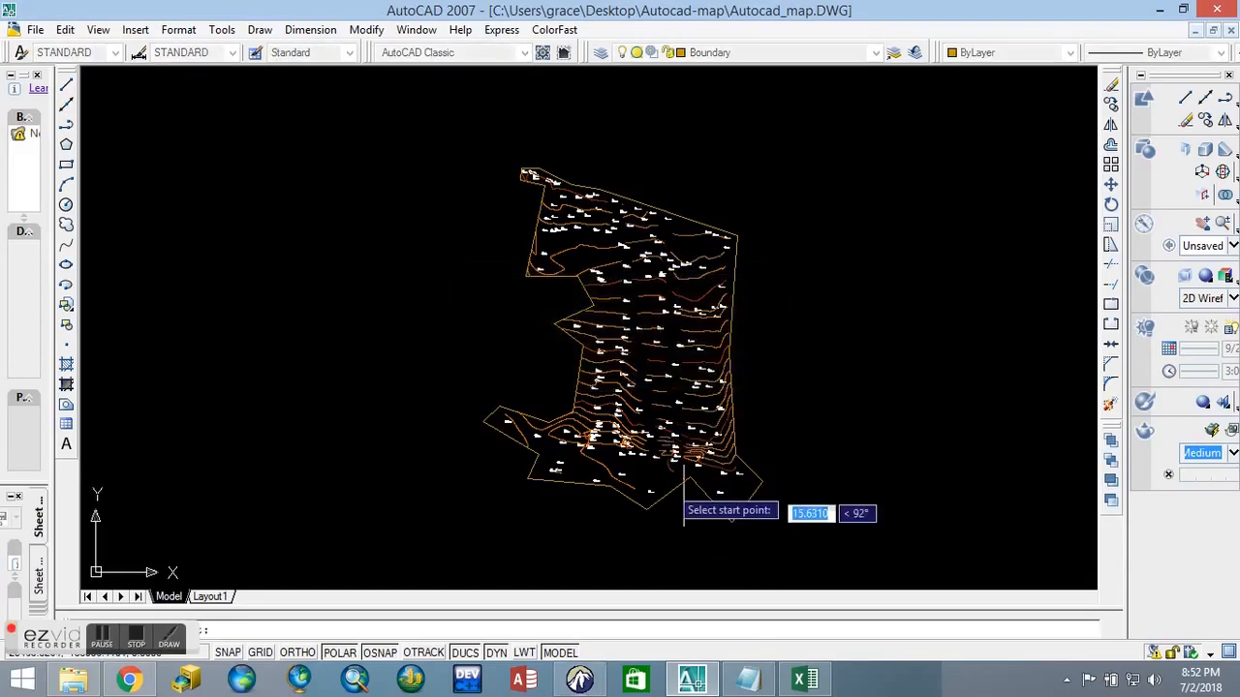
{"action": "right_click", "coordinate": [683, 303]}
Step: Examine the elevation labels on the annotated contours across the whole site, including the contours near the western boundary
{"action": "scroll", "coordinate": [669, 271], "scroll_direction": "down", "scroll_amount": 1}
{"action": "scroll", "coordinate": [633, 306], "scroll_direction": "up", "scroll_amount": 5}
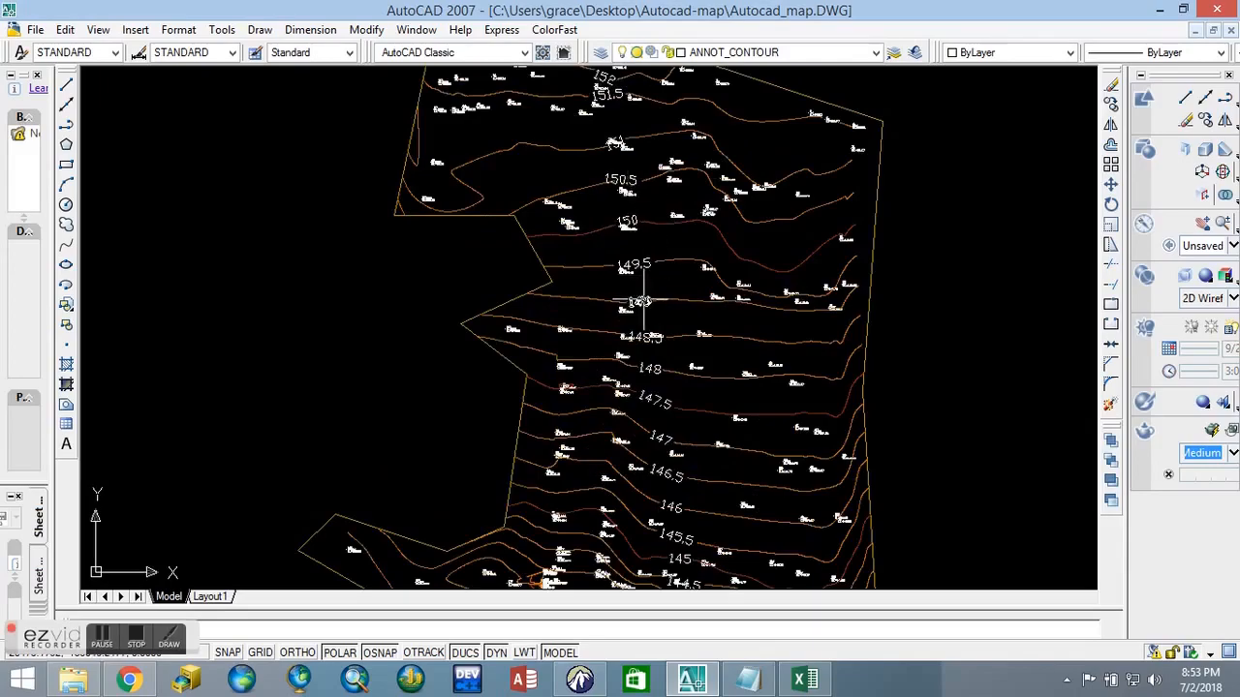
{"action": "scroll", "coordinate": [634, 263], "scroll_direction": "down", "scroll_amount": 3}
{"action": "scroll", "coordinate": [636, 160], "scroll_direction": "up", "scroll_amount": 4}
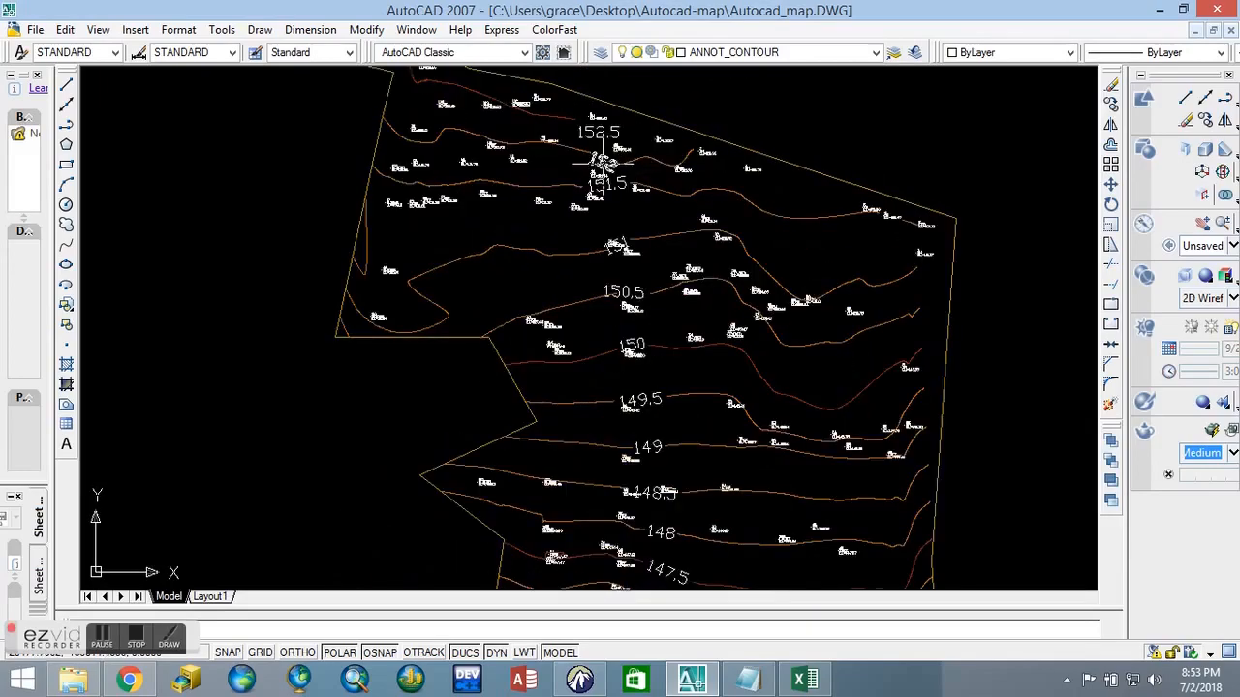
{"action": "scroll", "coordinate": [636, 159], "scroll_direction": "up", "scroll_amount": 4}
{"action": "scroll", "coordinate": [592, 166], "scroll_direction": "down", "scroll_amount": 3}
{"action": "scroll", "coordinate": [618, 191], "scroll_direction": "down", "scroll_amount": 3}
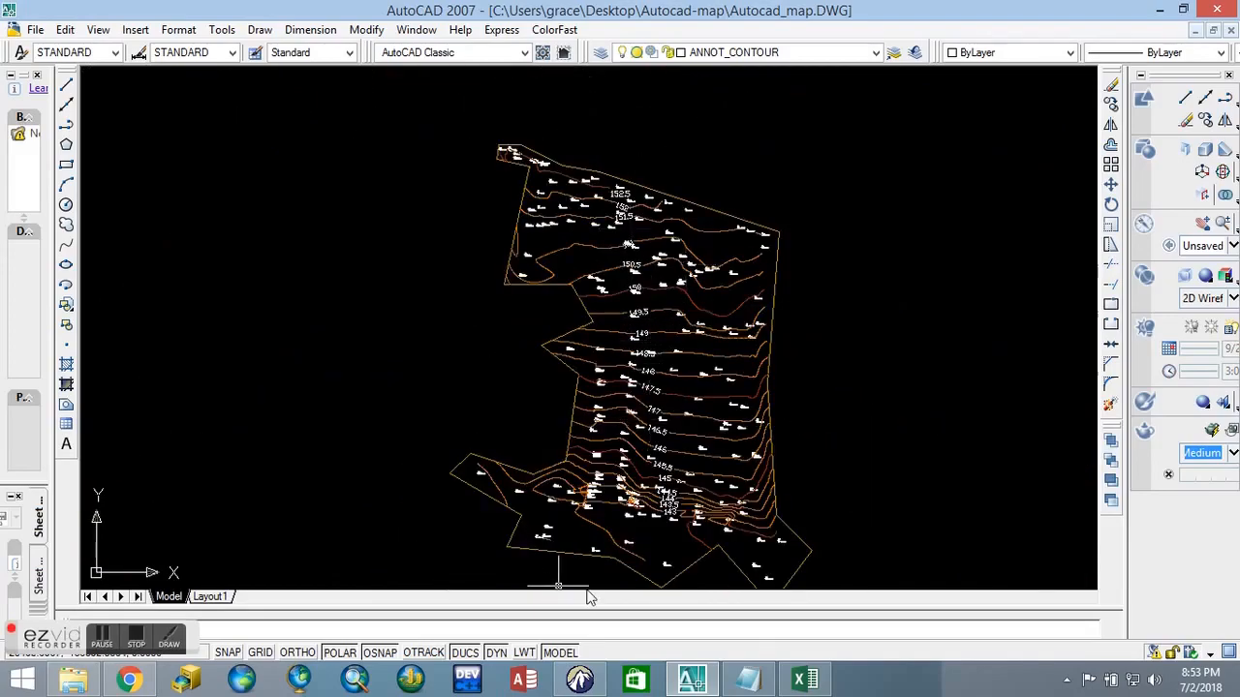
{"action": "scroll", "coordinate": [595, 271], "scroll_direction": "up", "scroll_amount": 2}
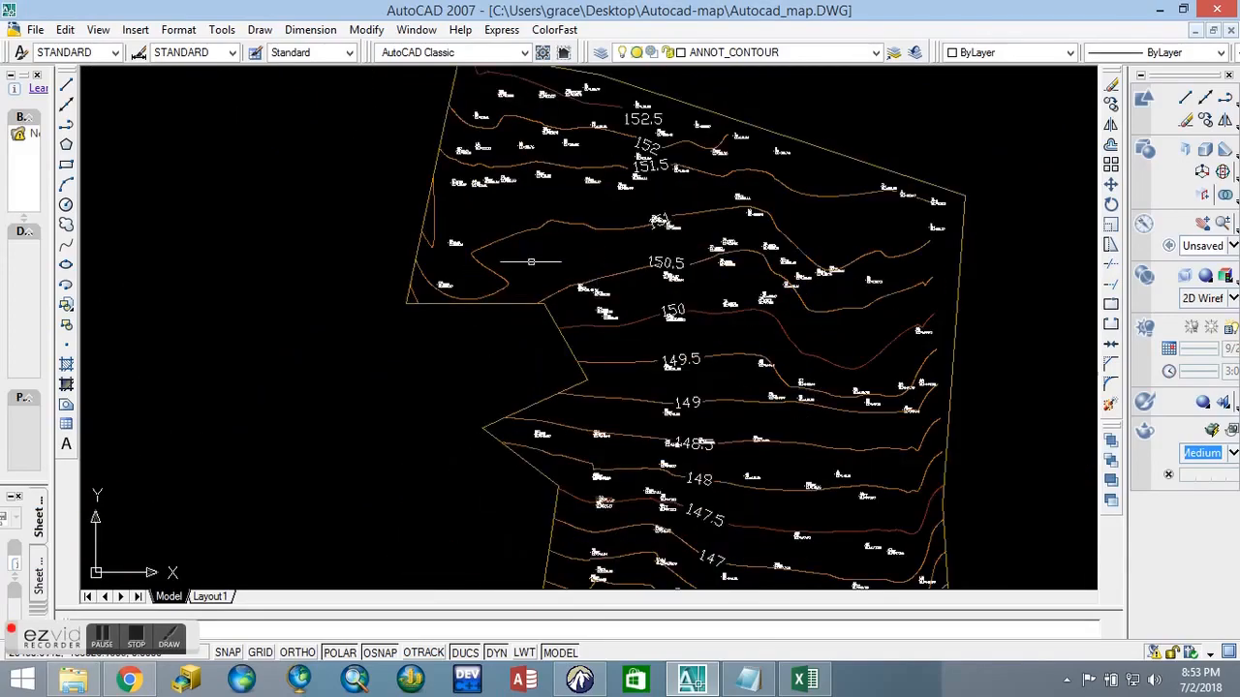
{"action": "scroll", "coordinate": [451, 287], "scroll_direction": "up", "scroll_amount": 3}
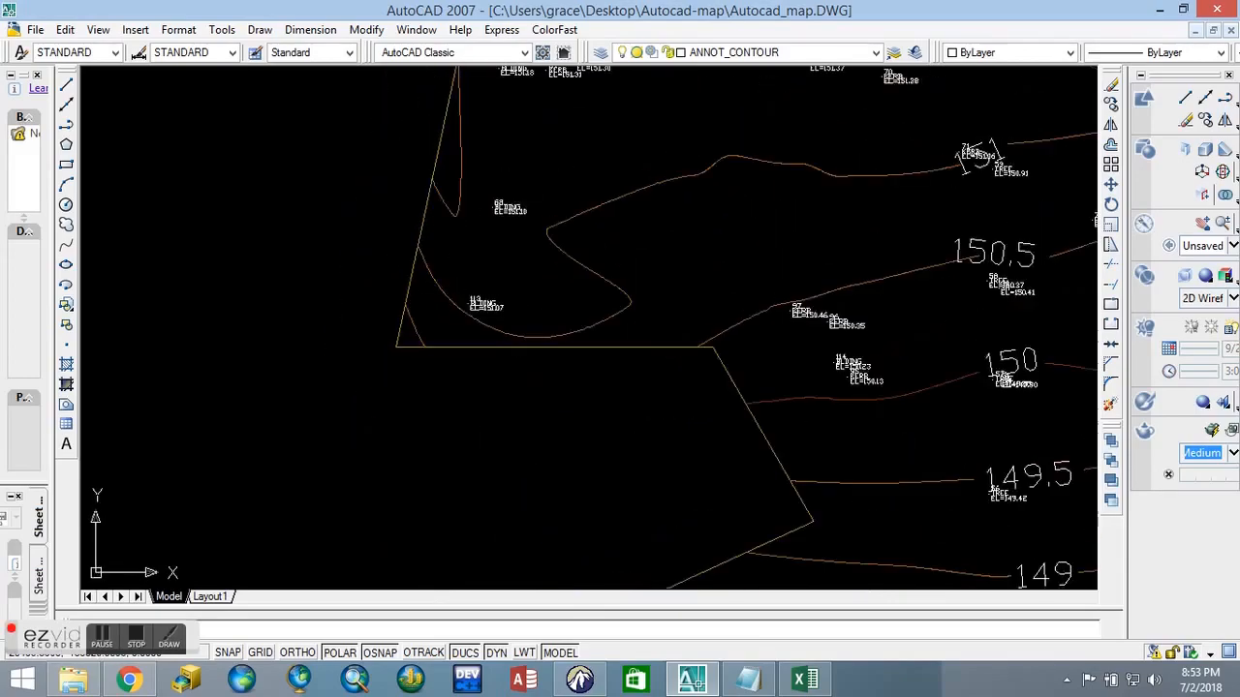
{"action": "scroll", "coordinate": [794, 319], "scroll_direction": "down", "scroll_amount": 5}
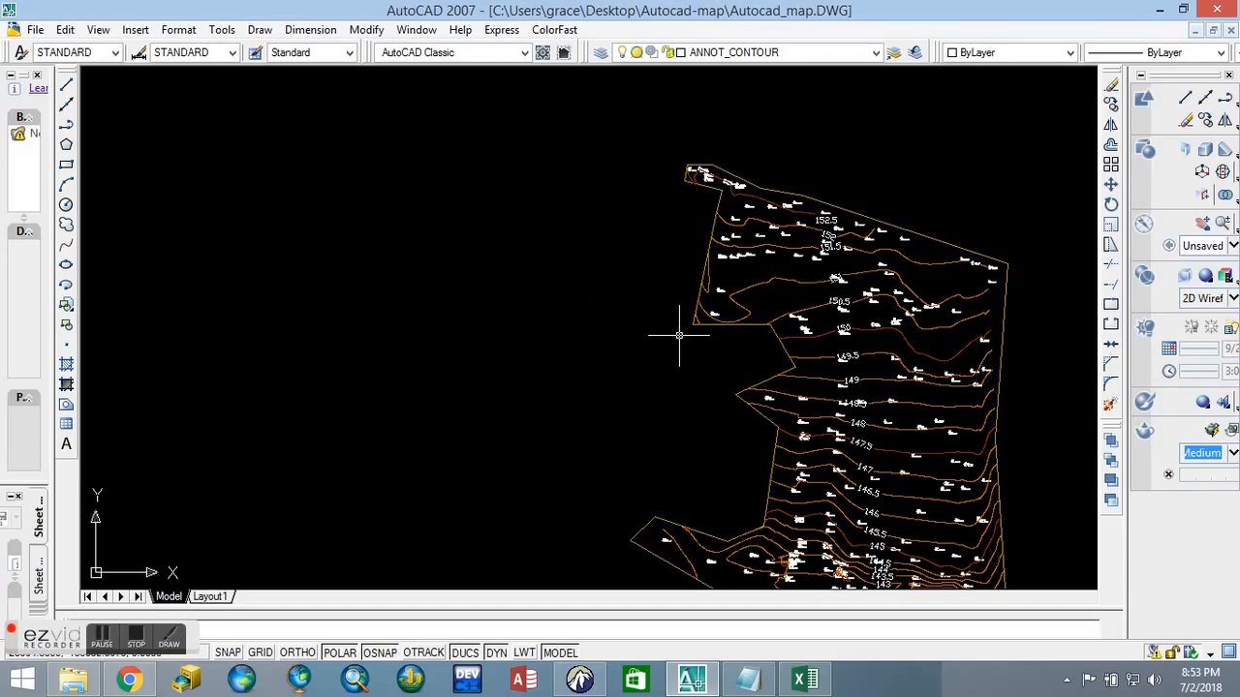
{"action": "scroll", "coordinate": [780, 348], "scroll_direction": "down", "scroll_amount": 2}
{"action": "scroll", "coordinate": [868, 423], "scroll_direction": "up", "scroll_amount": 3}
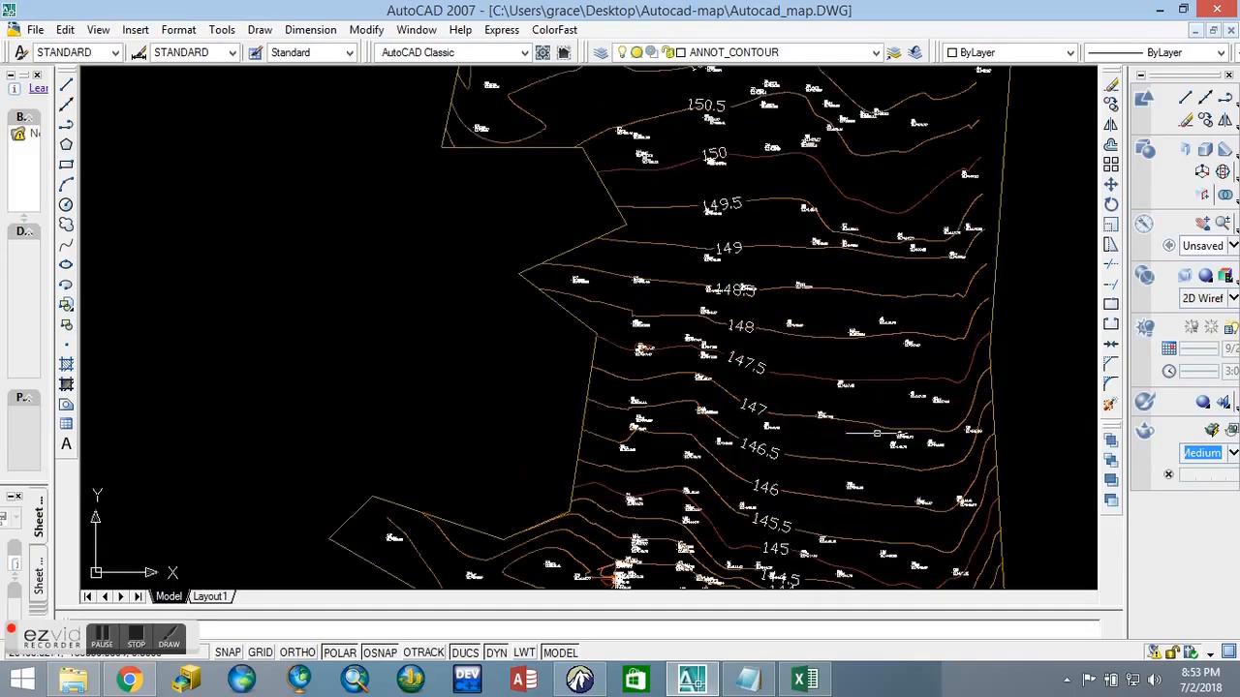
{"action": "scroll", "coordinate": [961, 390], "scroll_direction": "down", "scroll_amount": 1}
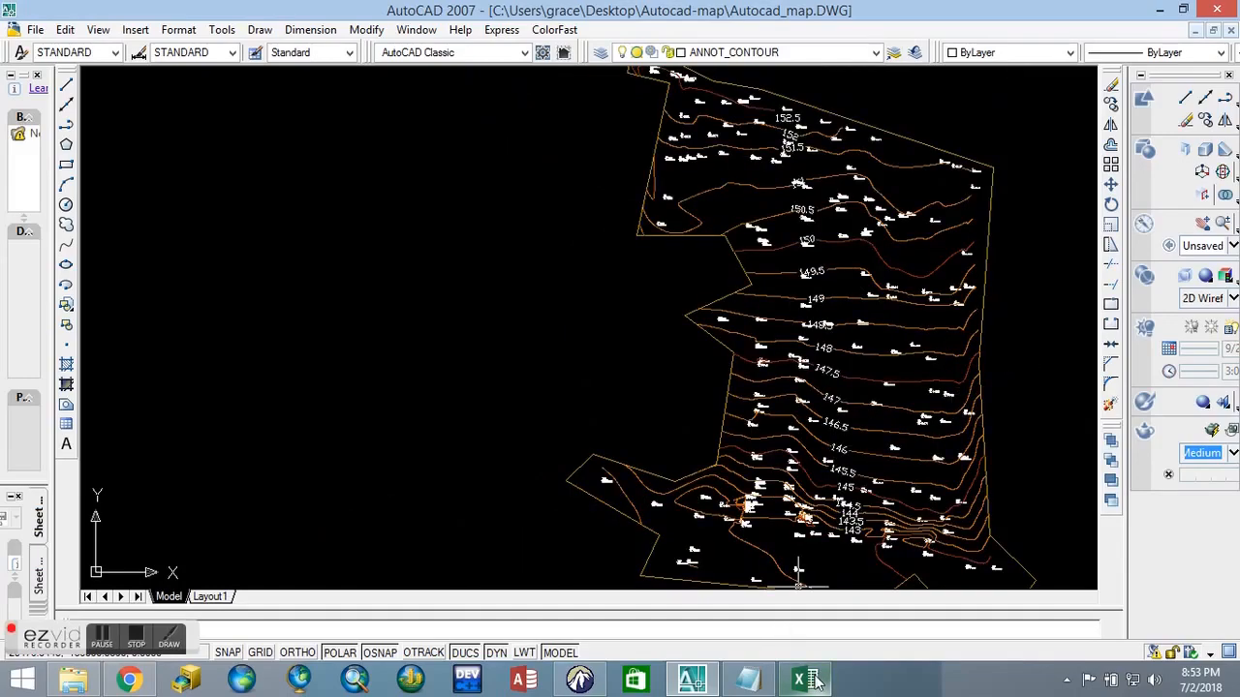
Step: Switch to the Autocad map data workbook in Excel and review the feature codes of the survey points in column E
{"action": "mouse_move", "coordinate": [803, 683]}
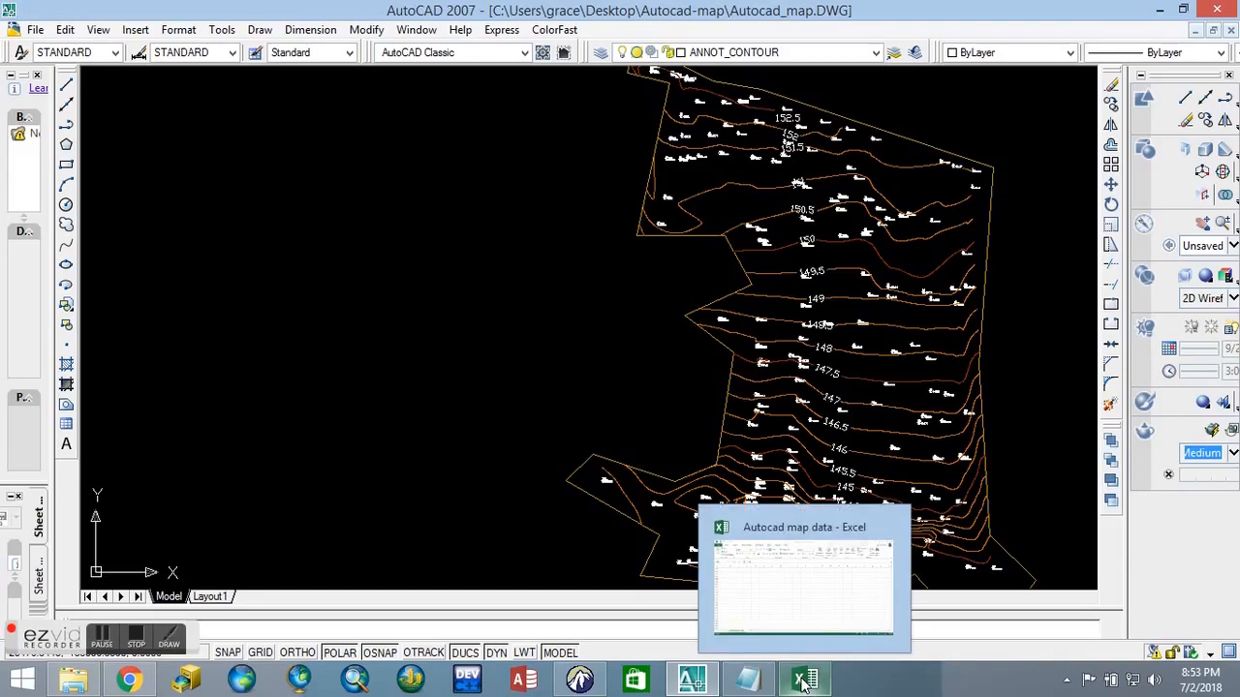
{"action": "left_click", "coordinate": [802, 683]}
{"action": "scroll", "coordinate": [471, 454], "scroll_direction": "up", "scroll_amount": 20}
{"action": "scroll", "coordinate": [320, 388], "scroll_direction": "up", "scroll_amount": 20}
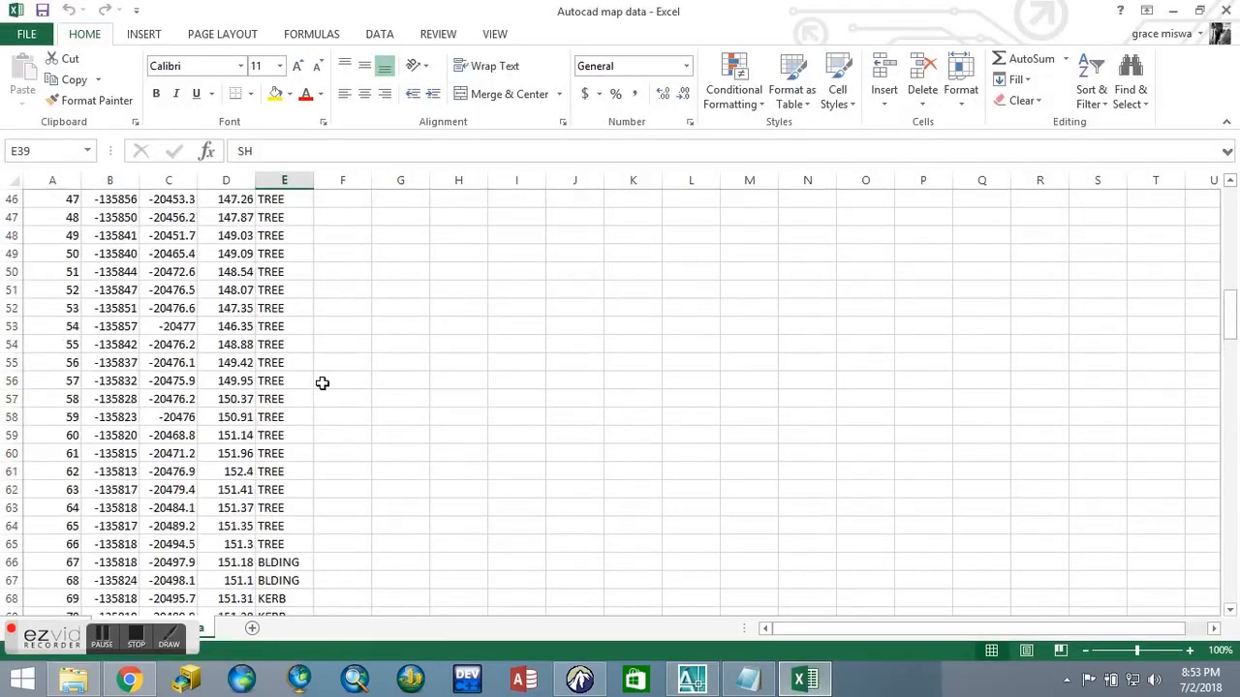
{"action": "scroll", "coordinate": [322, 383], "scroll_direction": "up", "scroll_amount": 15}
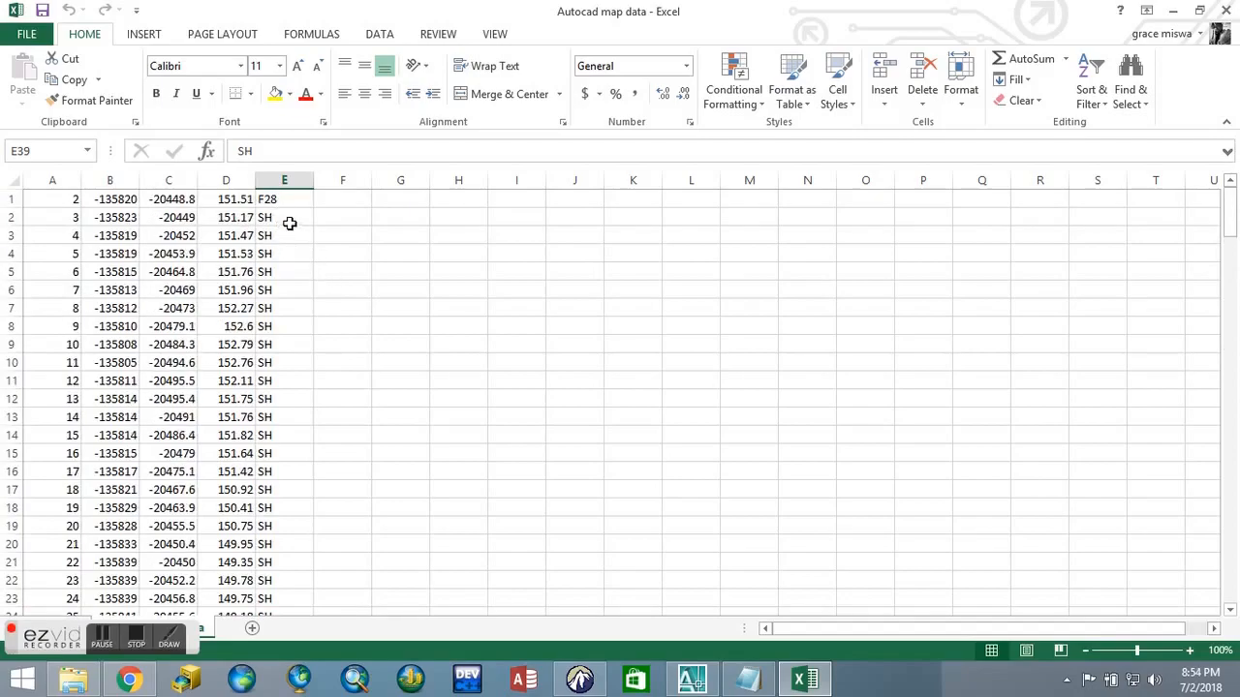
{"action": "scroll", "coordinate": [301, 242], "scroll_direction": "down", "scroll_amount": 12}
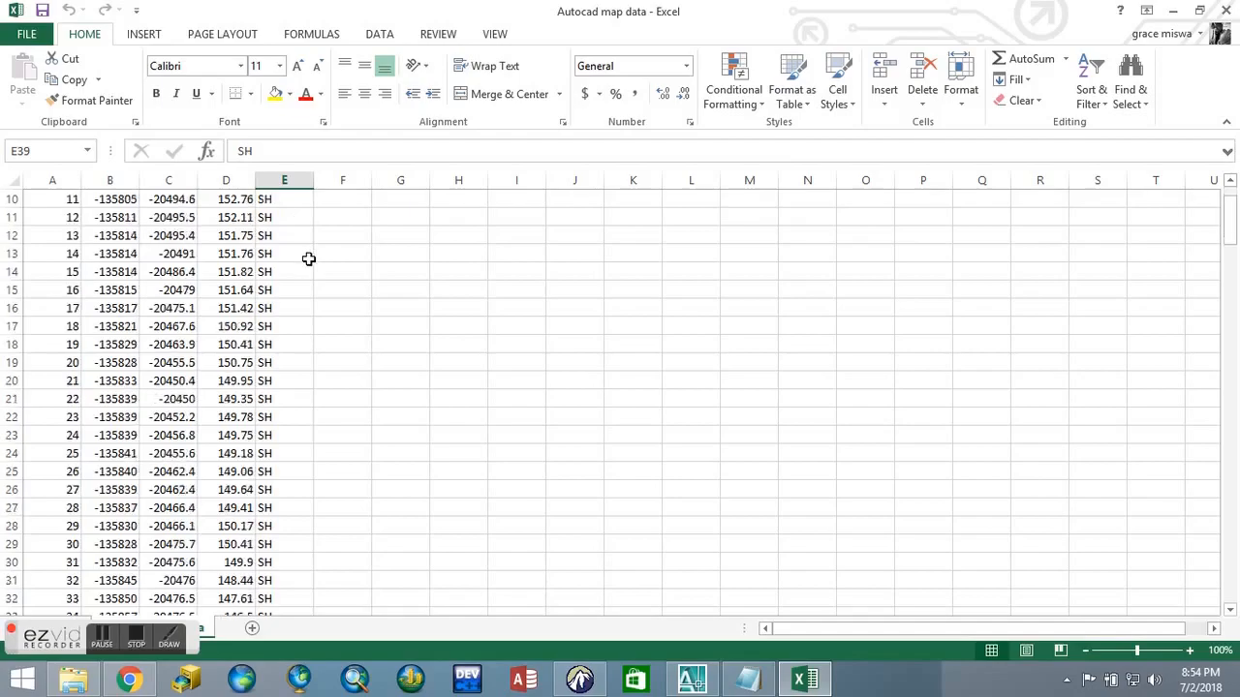
{"action": "scroll", "coordinate": [291, 300], "scroll_direction": "down", "scroll_amount": 3}
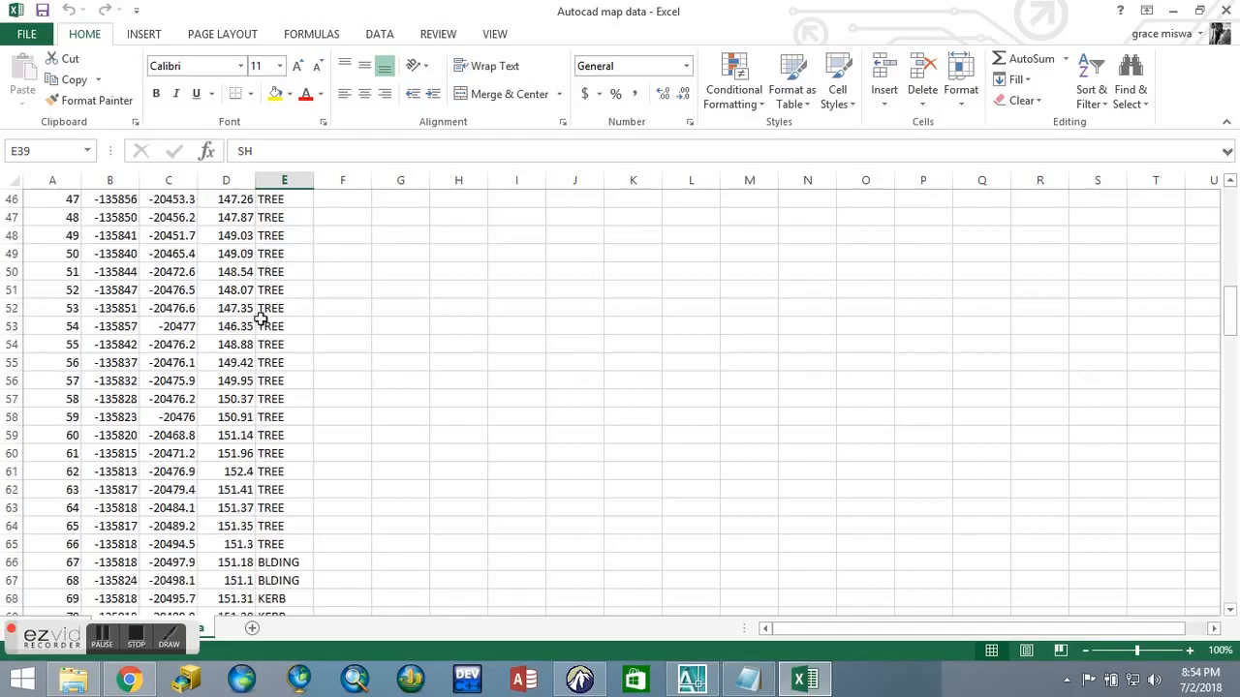
{"action": "scroll", "coordinate": [281, 329], "scroll_direction": "down", "scroll_amount": 8}
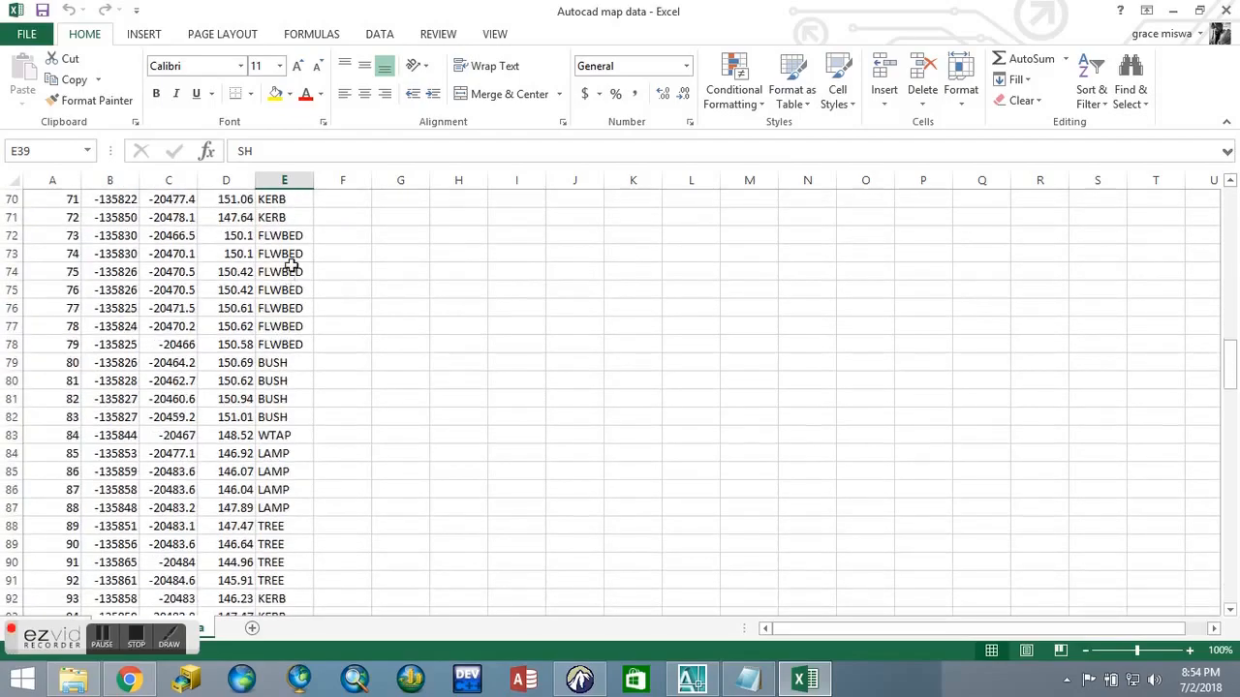
Step: Switch to the autocad notes in Notepad, read through the list of layers to create, and minimize the notes
{"action": "left_click", "coordinate": [748, 678]}
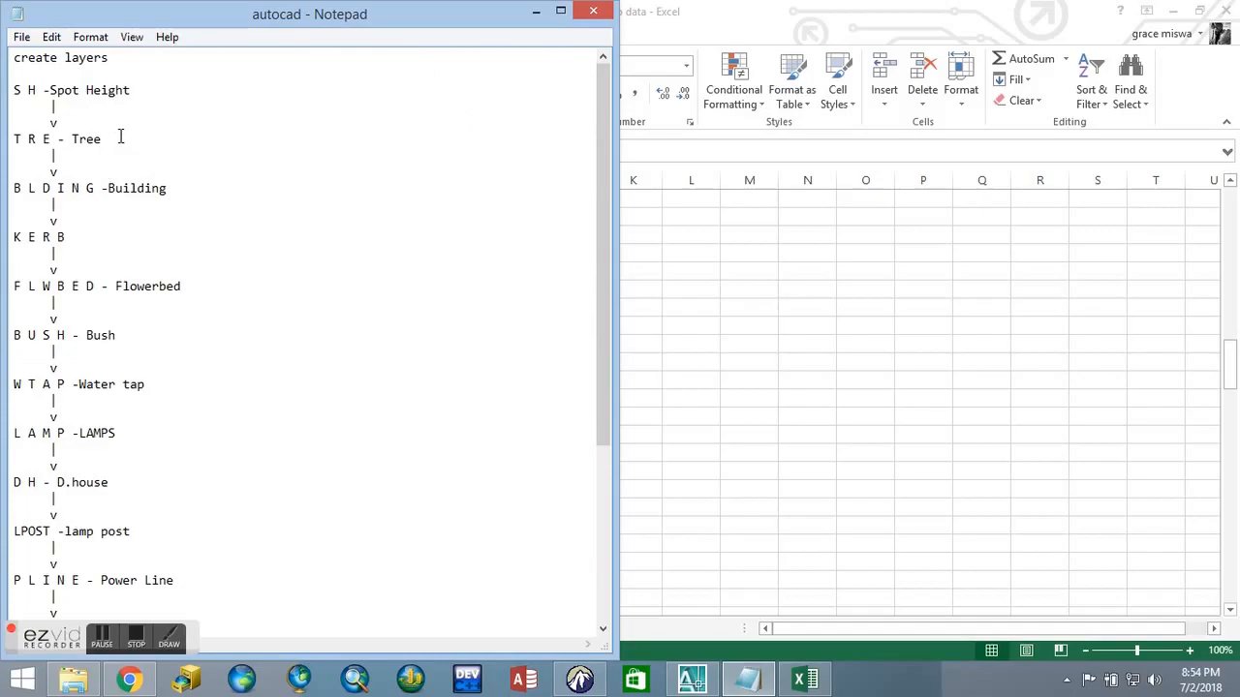
{"action": "scroll", "coordinate": [167, 155], "scroll_direction": "down", "scroll_amount": 5}
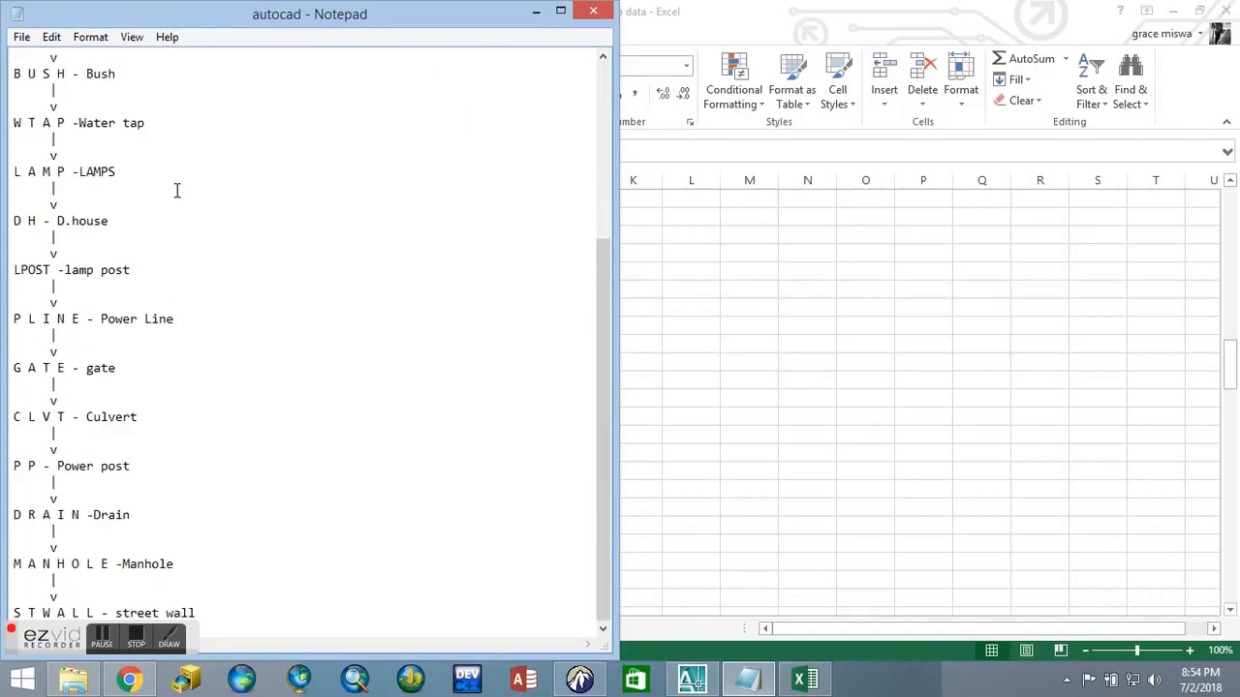
{"action": "scroll", "coordinate": [53, 279], "scroll_direction": "up", "scroll_amount": 5}
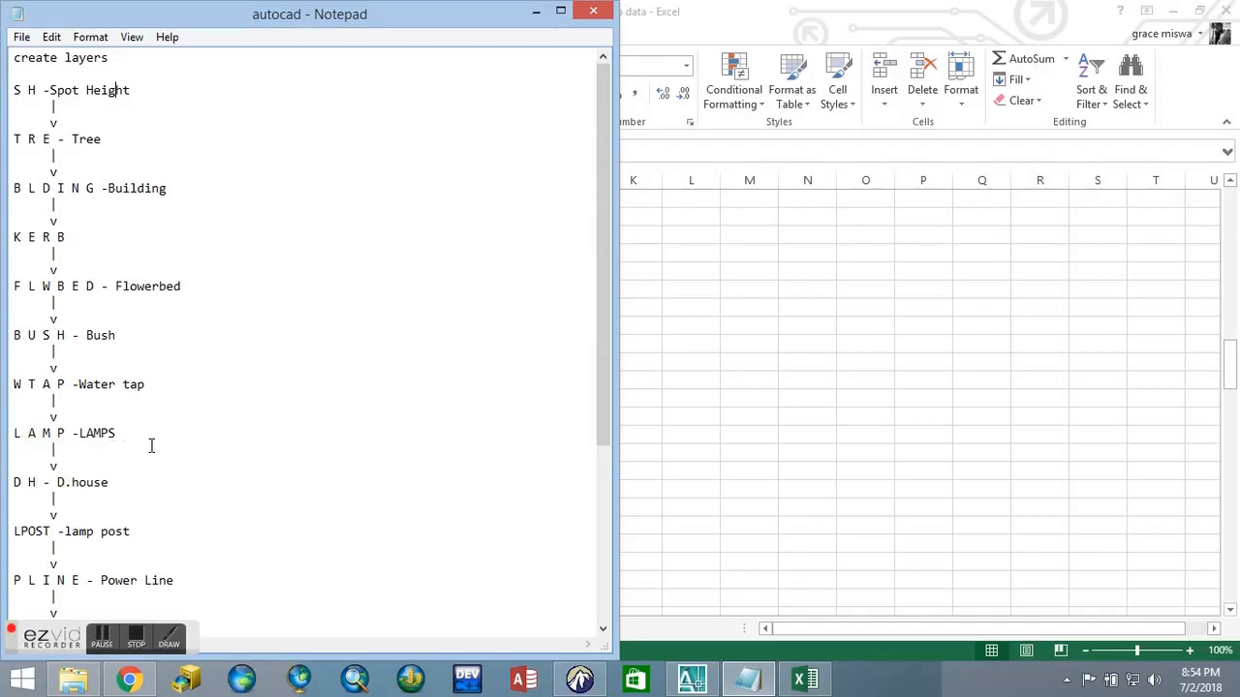
{"action": "left_click", "coordinate": [535, 11]}
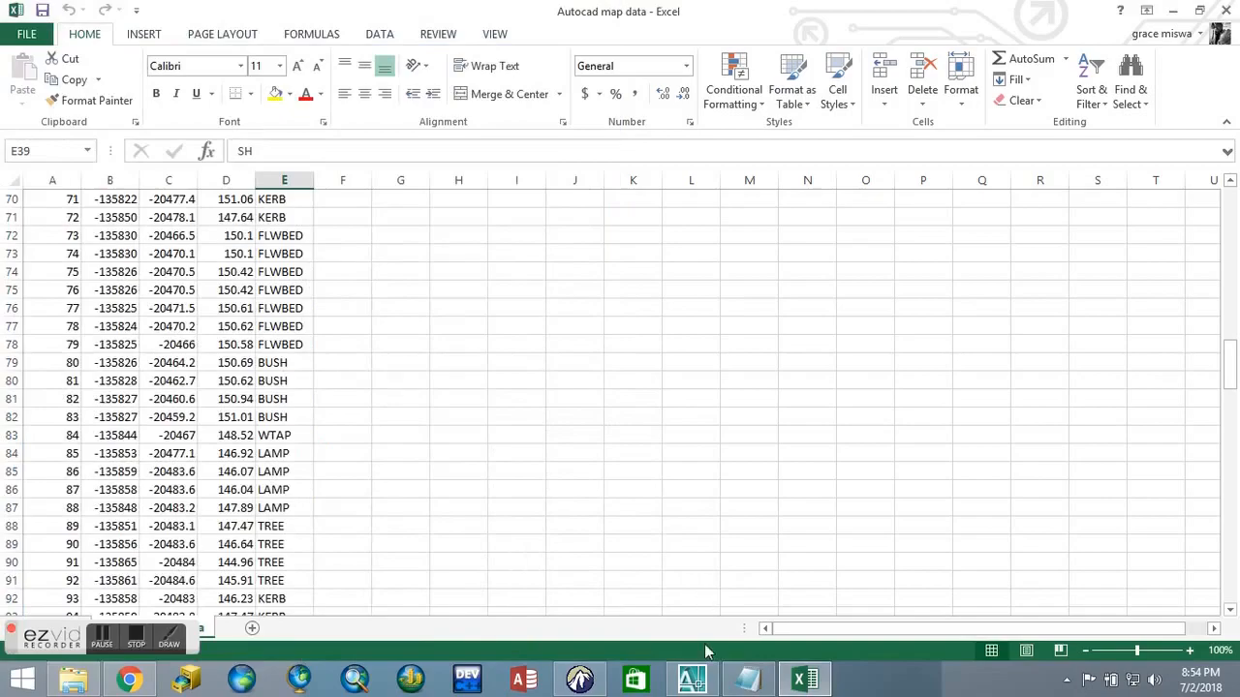
Step: Switch back to the AutoCAD drawing and open the Layer Properties Manager
{"action": "mouse_move", "coordinate": [687, 684]}
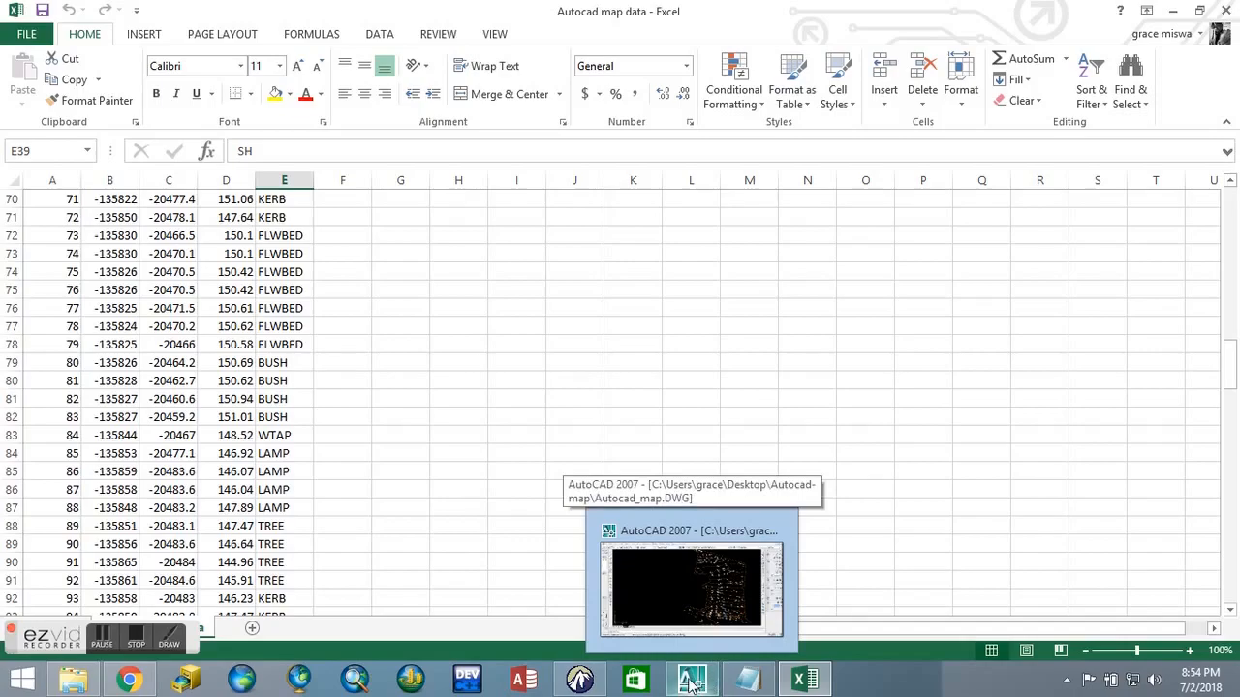
{"action": "left_click", "coordinate": [704, 682]}
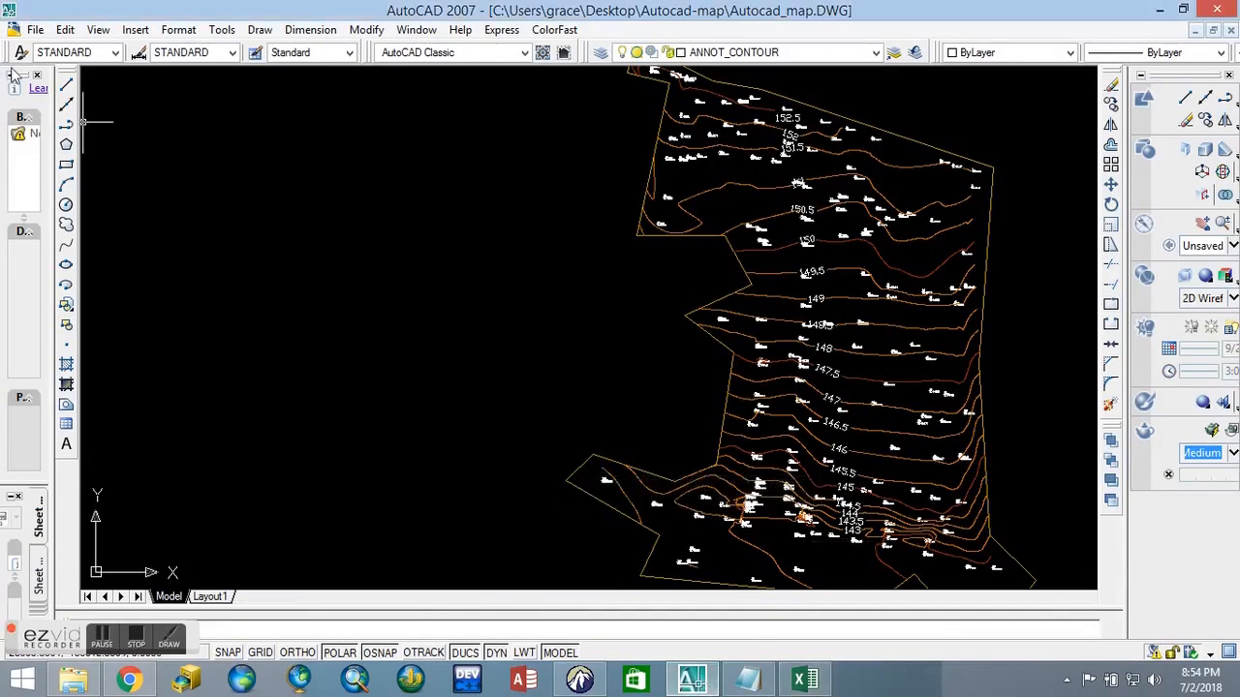
{"action": "left_click", "coordinate": [180, 31]}
{"action": "mouse_move", "coordinate": [310, 30]}
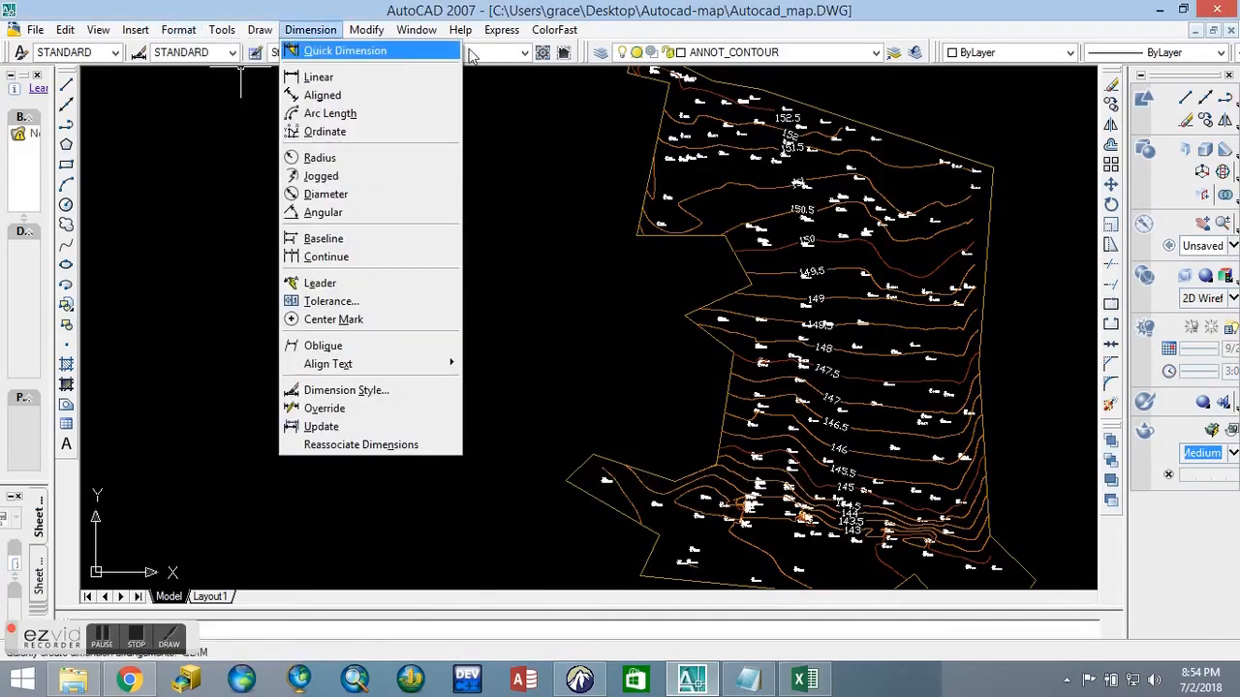
{"action": "left_click", "coordinate": [601, 55]}
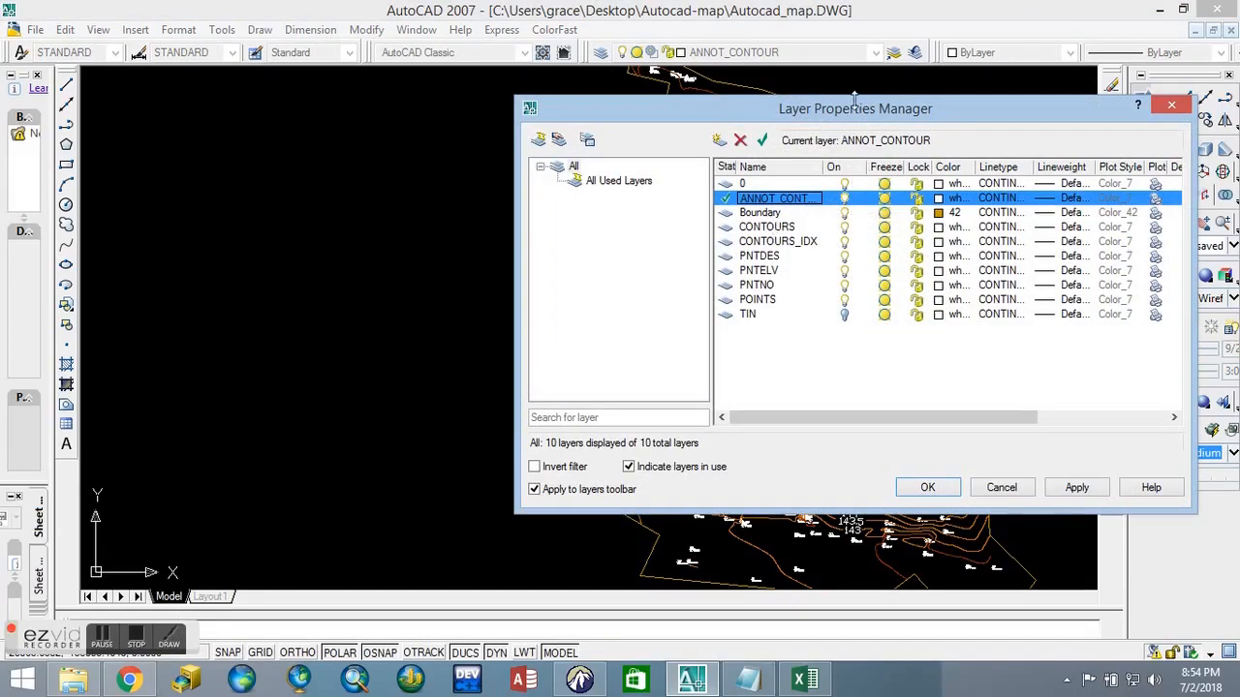
Step: Create a new layer named Building
{"action": "left_click_drag", "start_coordinate": [838, 123], "coordinate": [581, 114]}
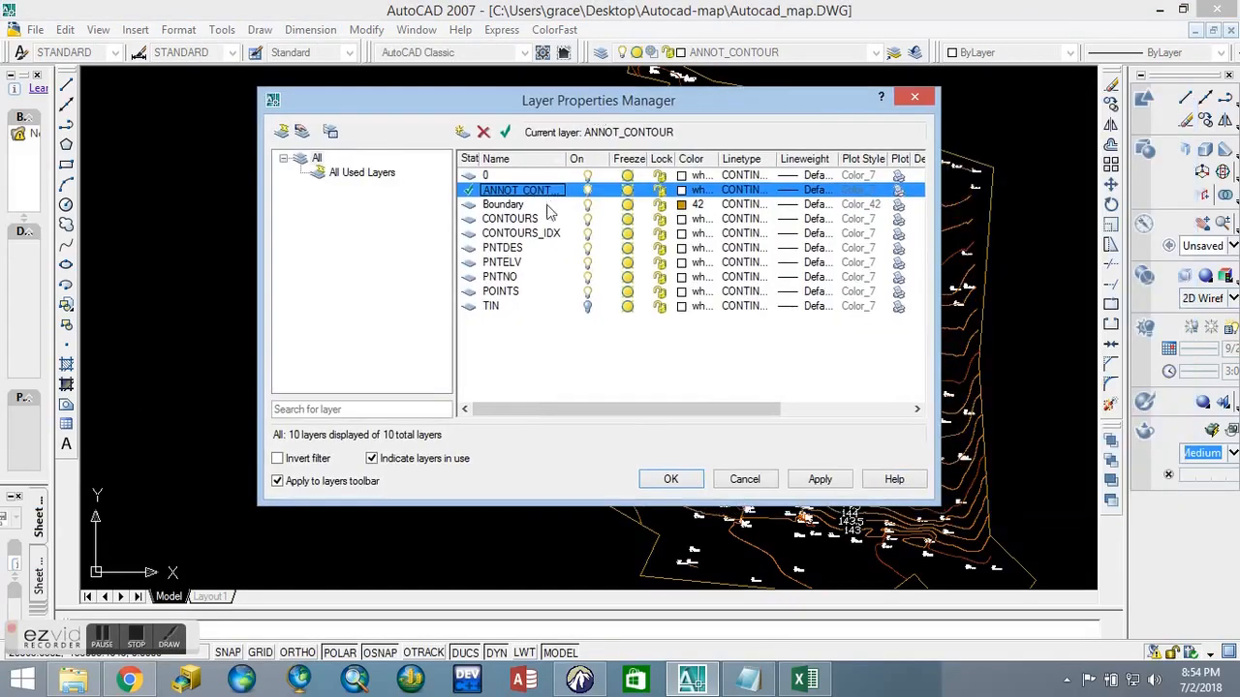
{"action": "left_click", "coordinate": [462, 133]}
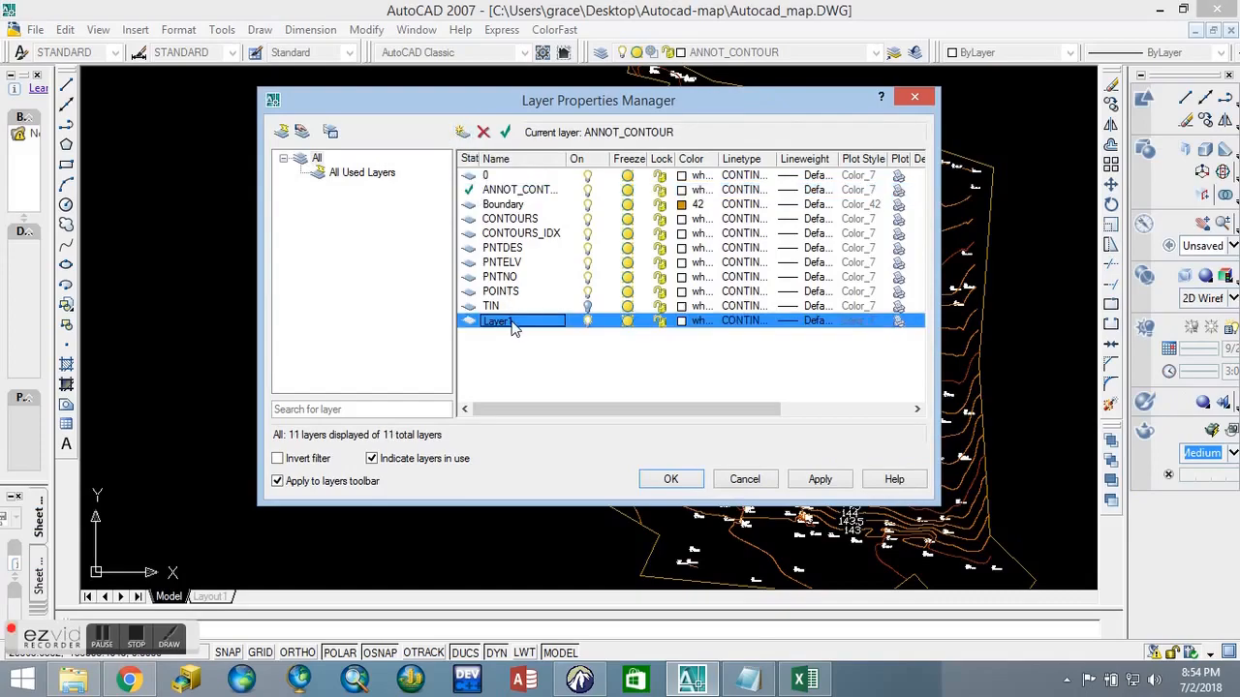
{"action": "left_click", "coordinate": [514, 321]}
{"action": "type", "text": "bU"}
{"action": "key", "text": "BackSpace"}
{"action": "key", "text": "BackSpace"}
{"action": "key", "text": "BackSpace"}
{"action": "key", "text": "BackSpace"}
{"action": "key", "text": "BackSpace"}
{"action": "key", "text": "BackSpace"}
{"action": "key", "text": "BackSpace"}
{"action": "type", "text": "Building"}
{"action": "key", "text": "Return"}
Step: Set the Building layer's color to index color 130
{"action": "left_click", "coordinate": [684, 320]}
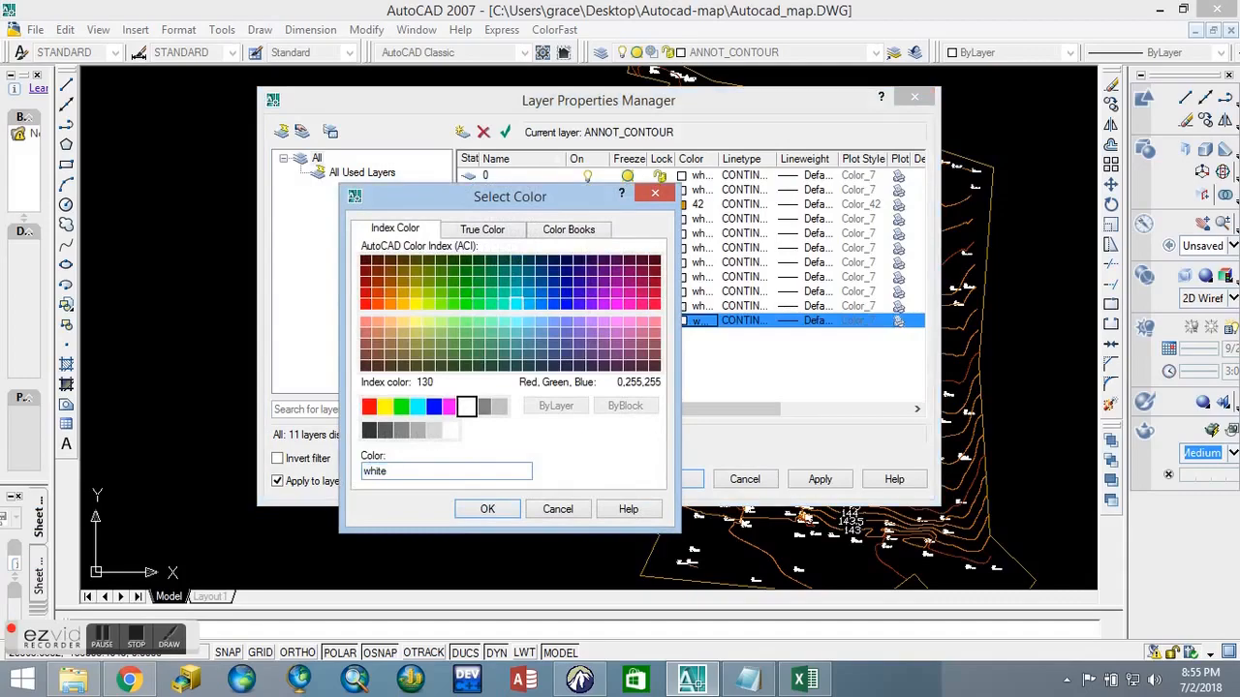
{"action": "left_click", "coordinate": [516, 303]}
{"action": "left_click", "coordinate": [487, 508]}
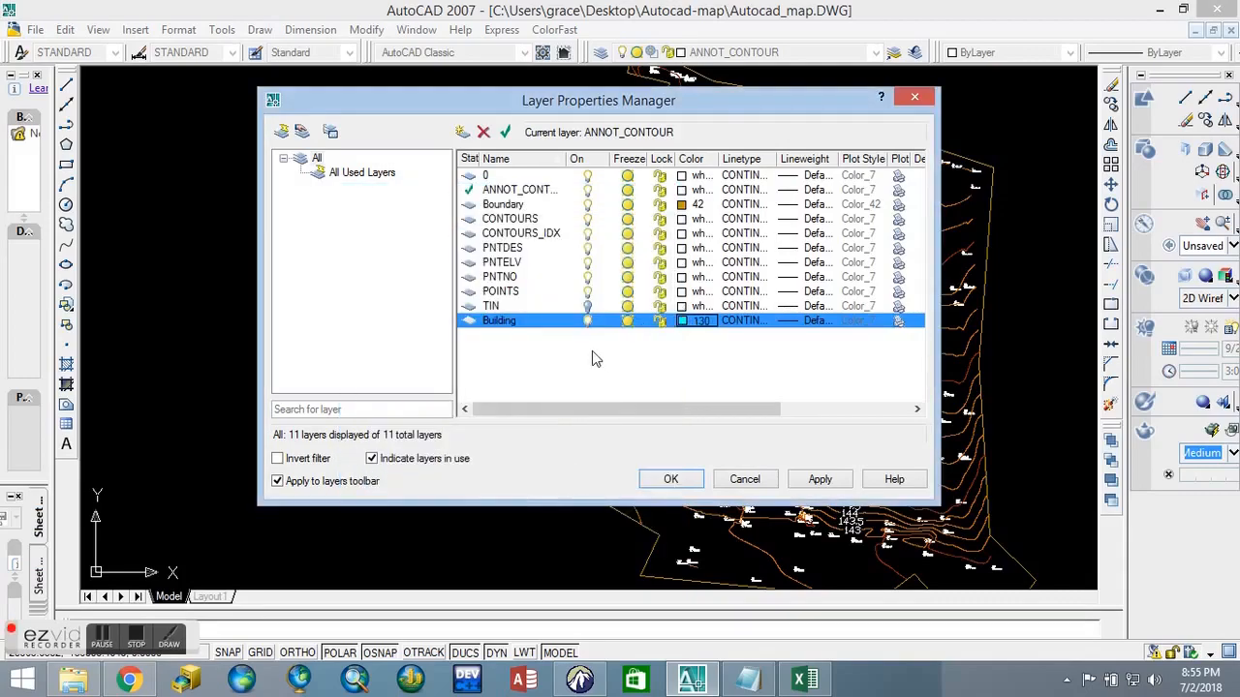
Step: Create a new layer named Tree and apply the layer changes to the drawing
{"action": "left_click", "coordinate": [463, 133]}
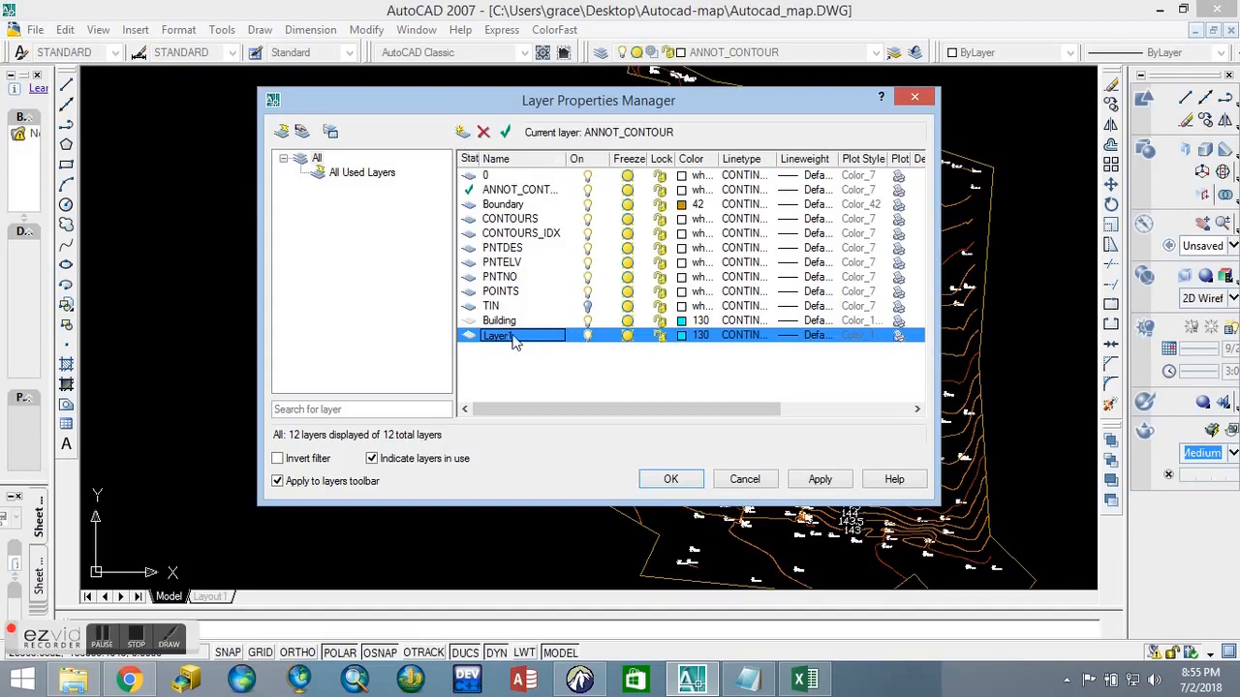
{"action": "type", "text": "Tree"}
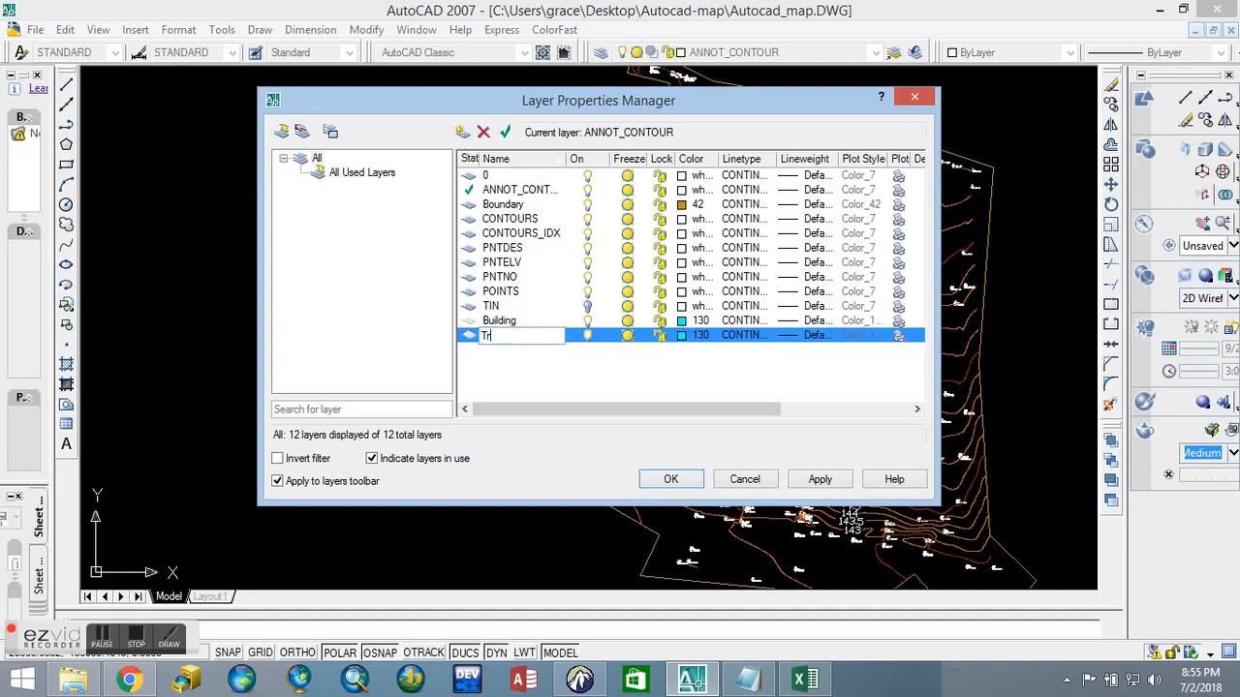
{"action": "left_click", "coordinate": [670, 480]}
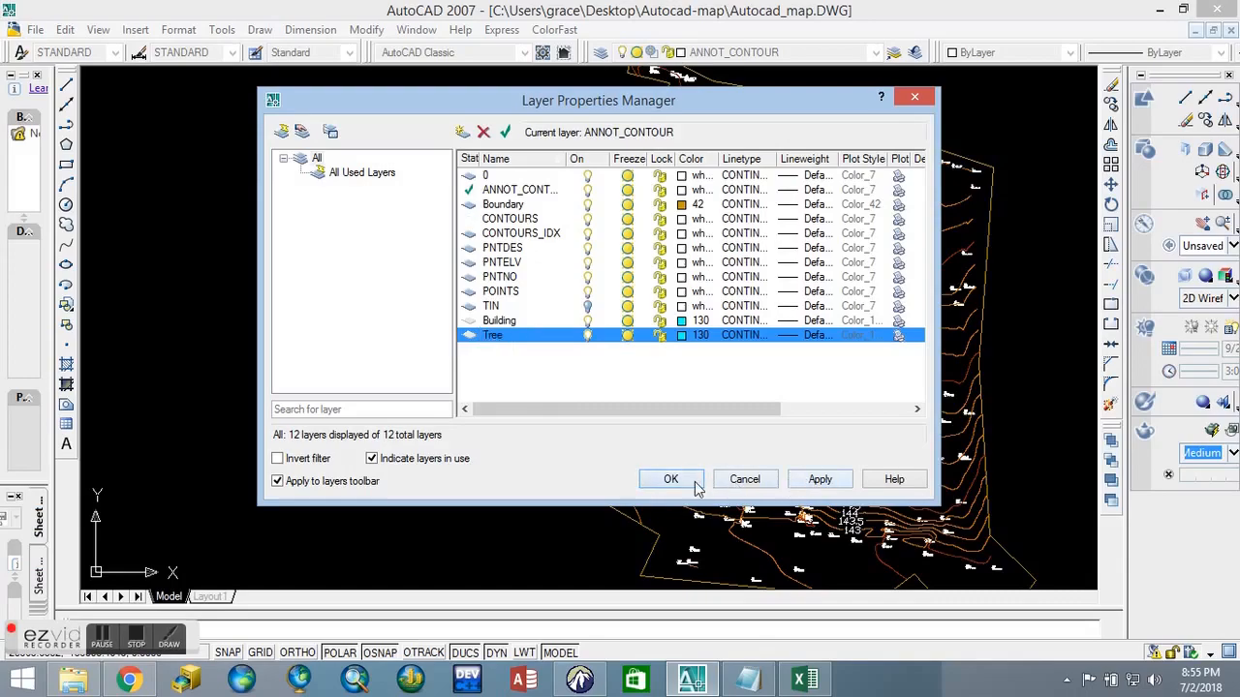
Step: Reopen the Layer Properties Manager and set the Tree layer's color to index color 100
{"action": "left_click", "coordinate": [601, 52]}
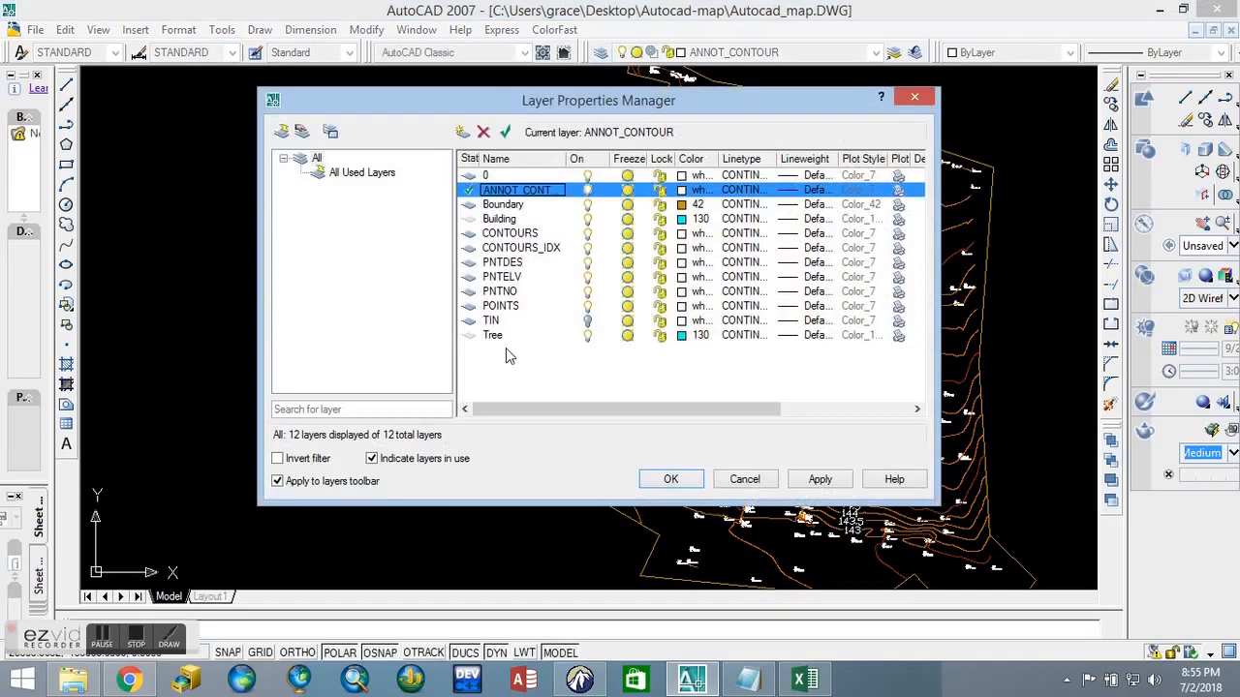
{"action": "left_click", "coordinate": [504, 339]}
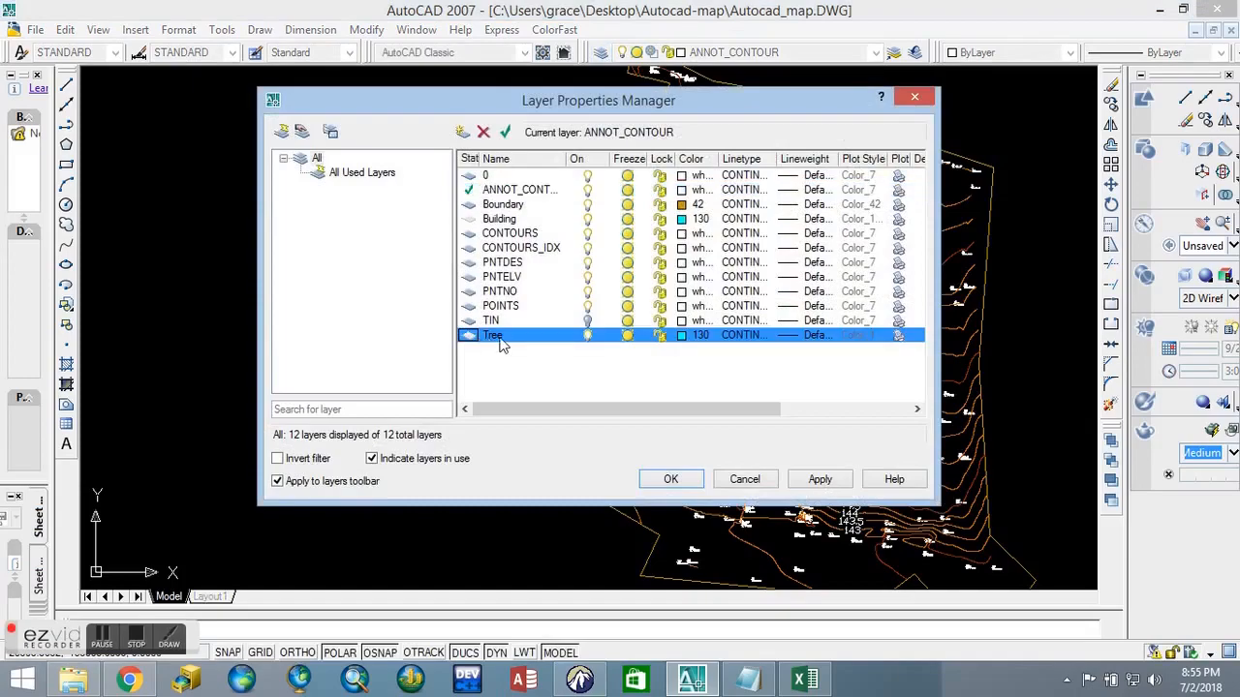
{"action": "left_click", "coordinate": [685, 337]}
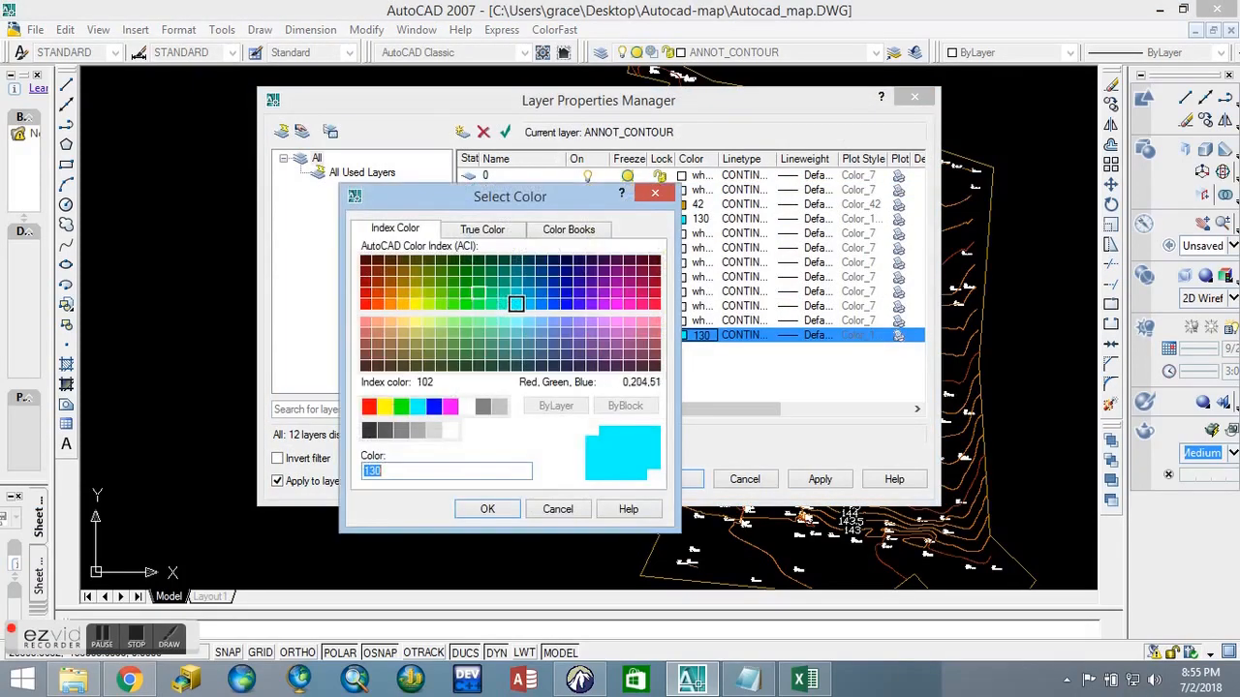
{"action": "left_click", "coordinate": [478, 304]}
{"action": "left_click", "coordinate": [488, 508]}
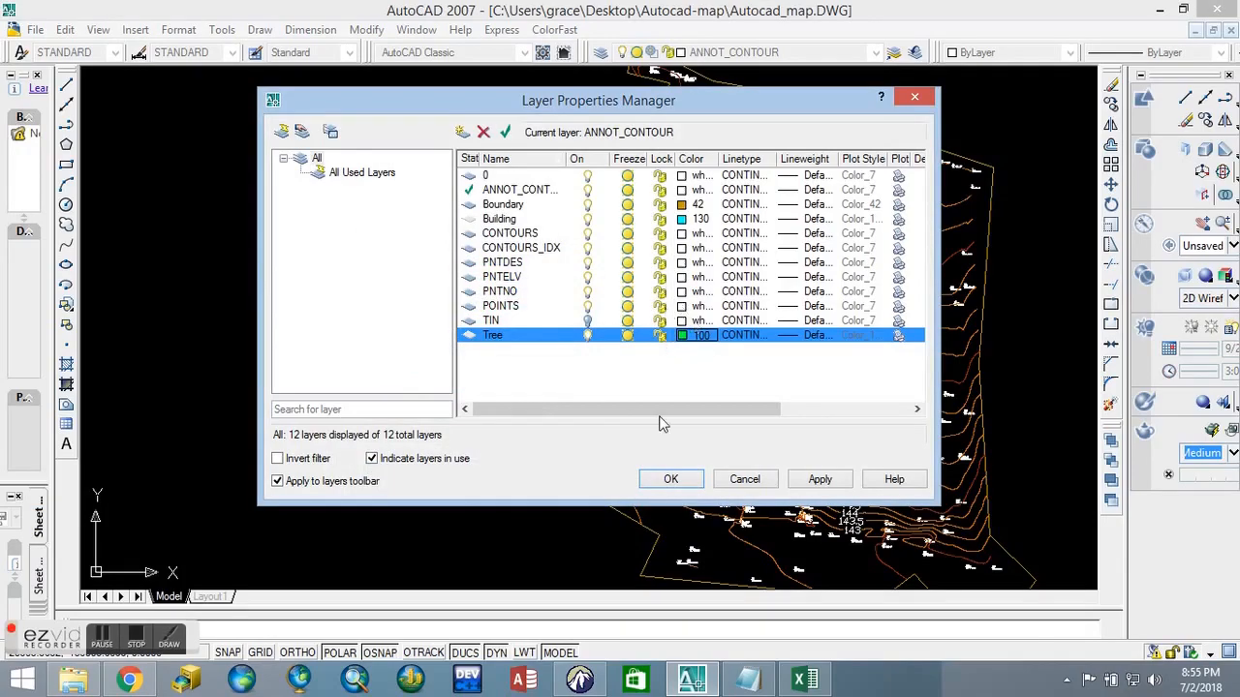
Step: Create a new layer named Lamp
{"action": "left_click", "coordinate": [462, 132]}
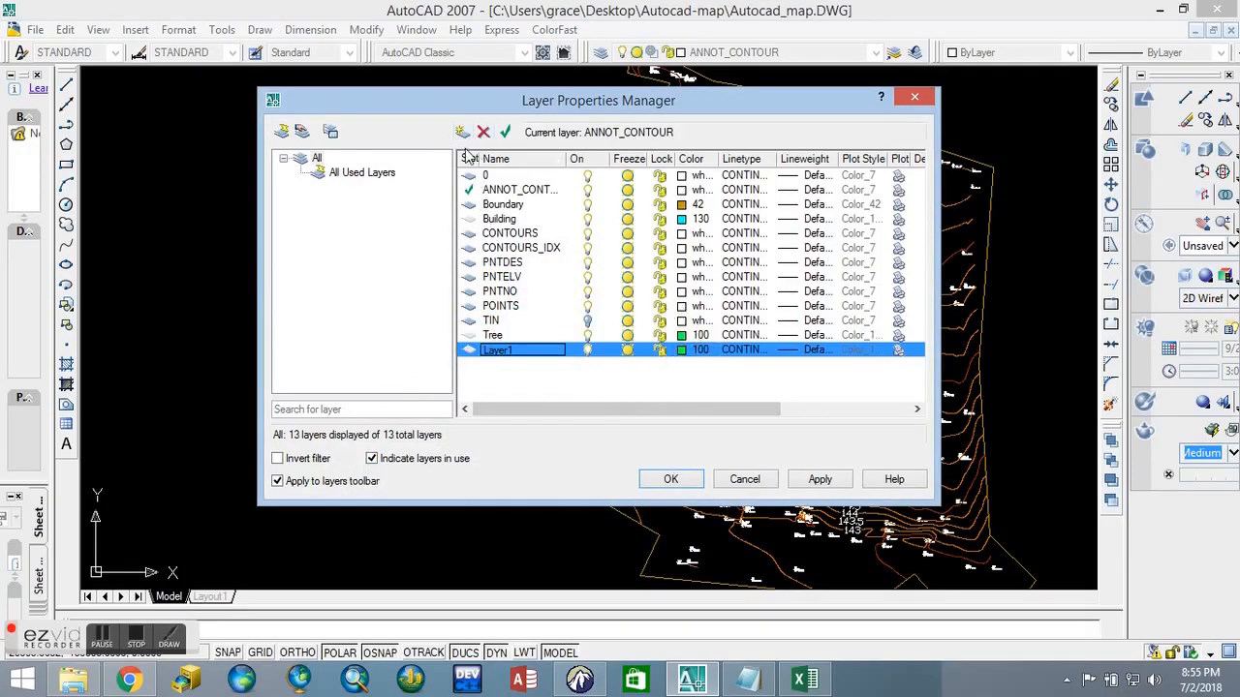
{"action": "left_click", "coordinate": [505, 353]}
{"action": "type", "text": "La"}
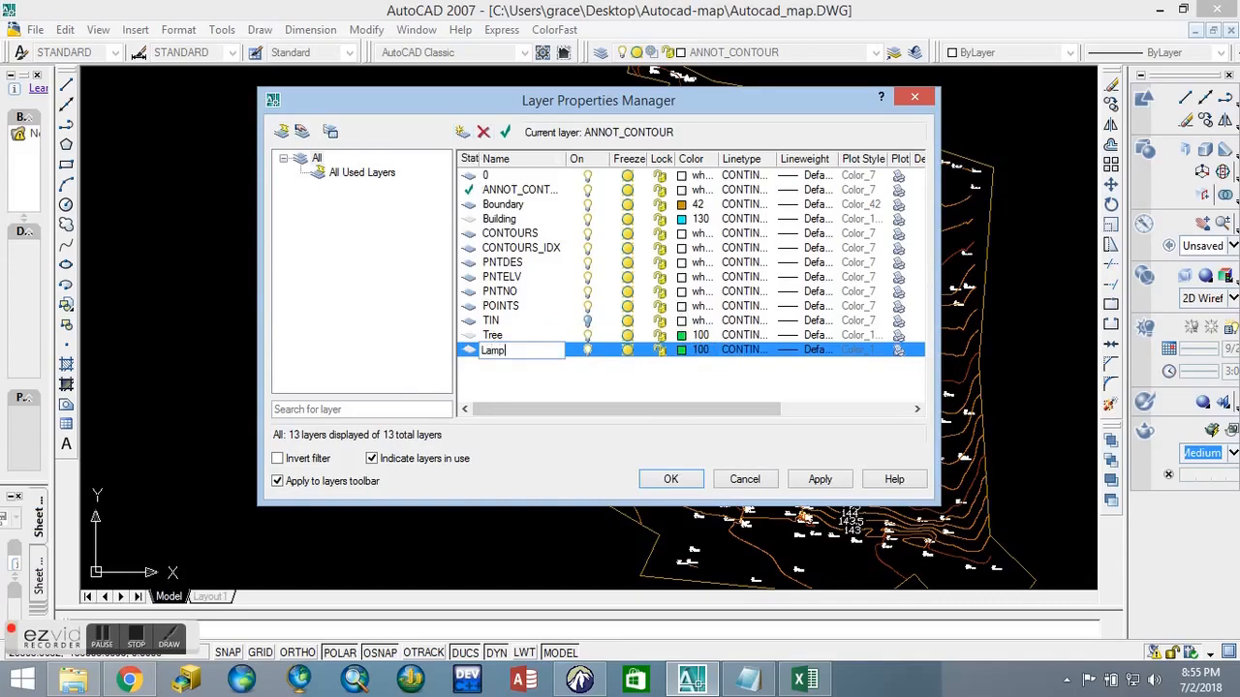
{"action": "key", "text": "Return"}
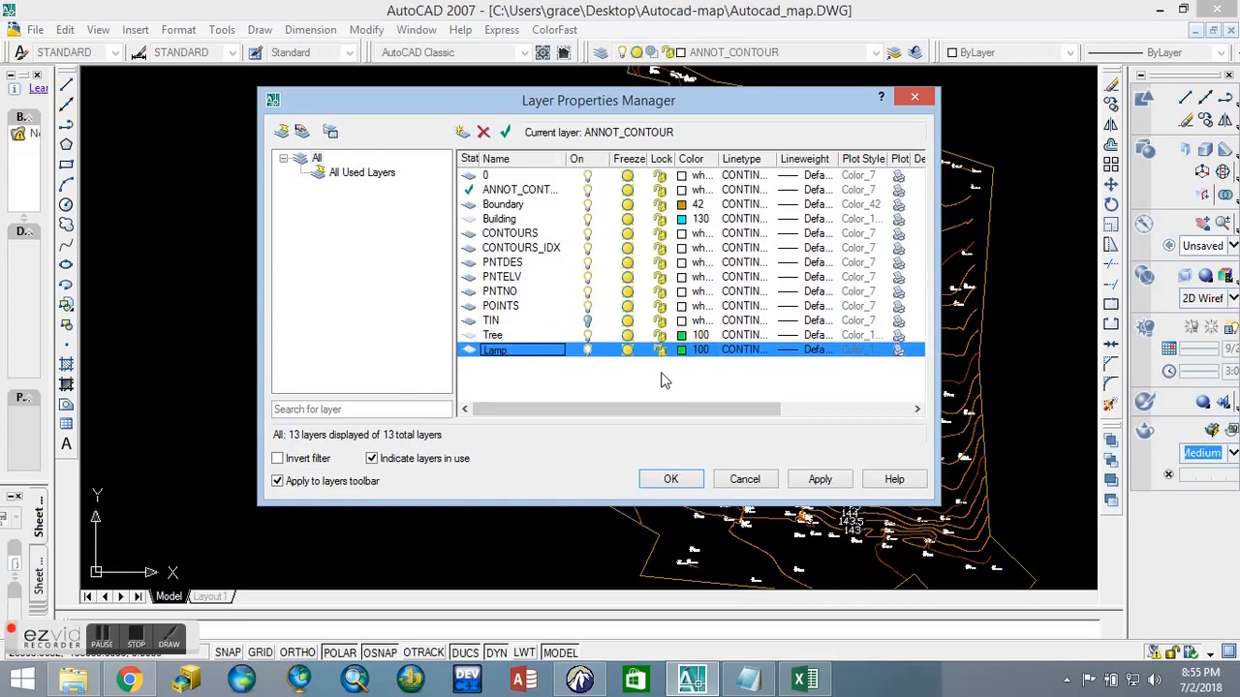
Step: Set the Lamp layer's color to index color 50 and apply the layer changes to the drawing
{"action": "left_click", "coordinate": [681, 351]}
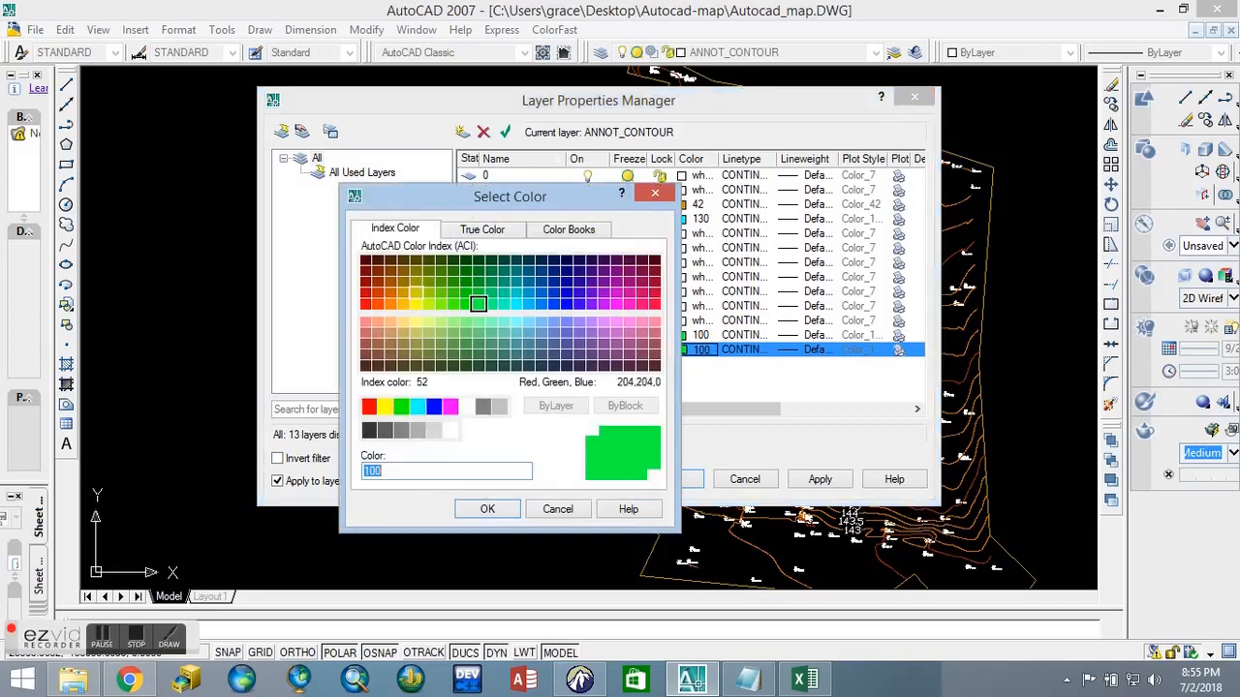
{"action": "left_click", "coordinate": [417, 303]}
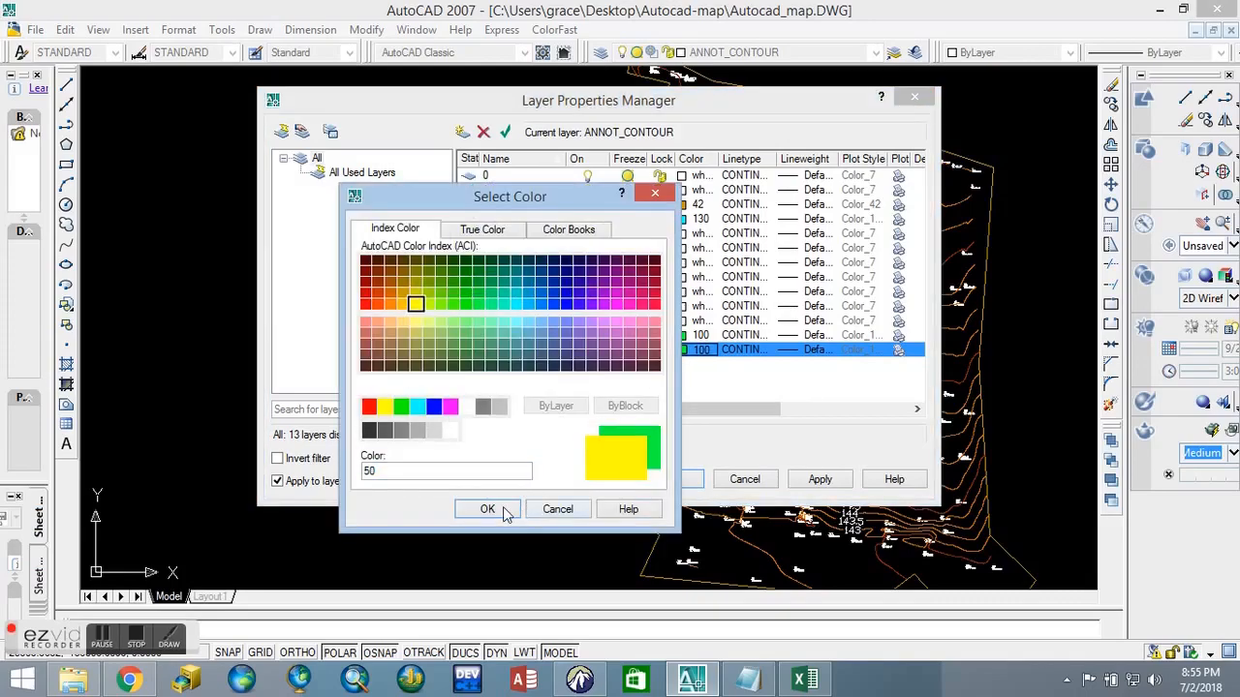
{"action": "left_click", "coordinate": [487, 508]}
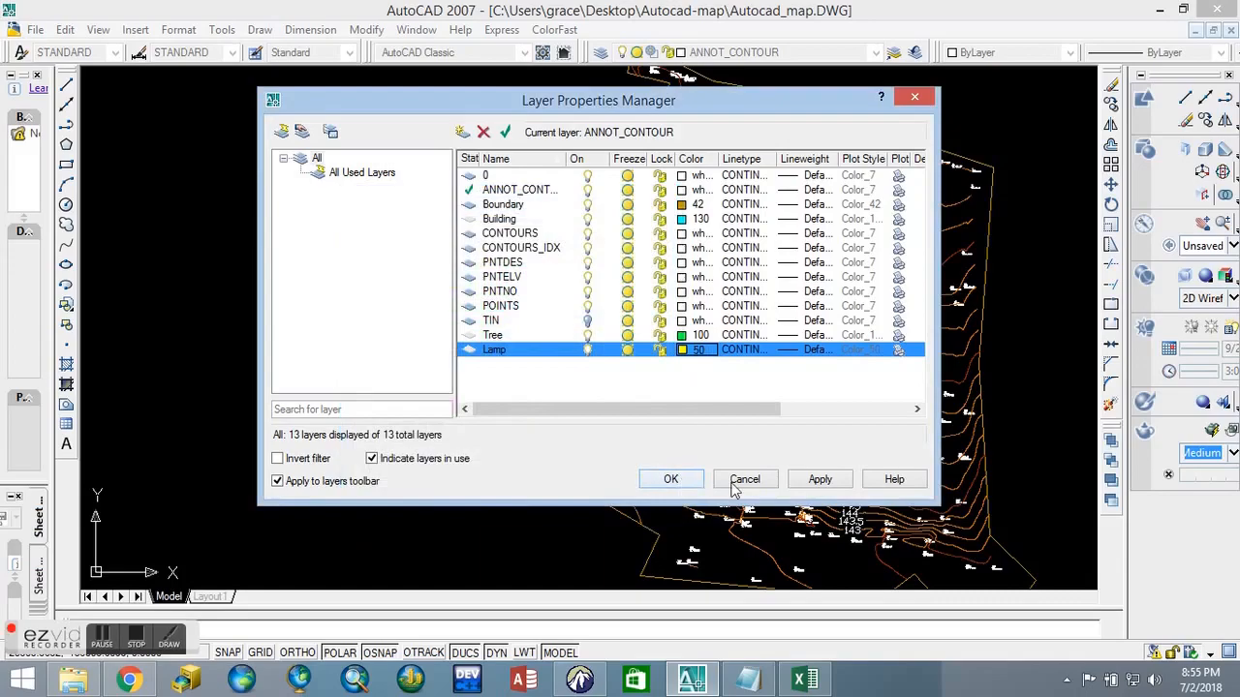
{"action": "left_click", "coordinate": [671, 480]}
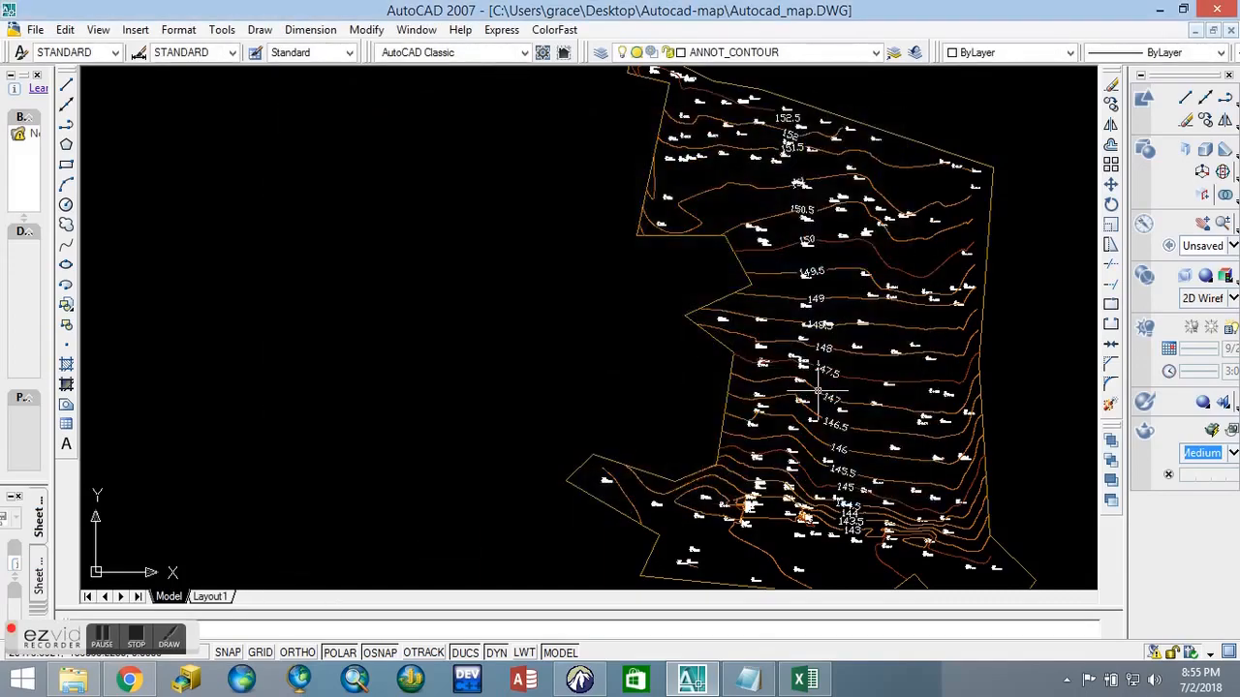
Step: Examine the feature codes of the survey points in the northern part of the site, ending at lamp point 111
{"action": "scroll", "coordinate": [819, 393], "scroll_direction": "down", "scroll_amount": 5}
{"action": "scroll", "coordinate": [823, 407], "scroll_direction": "up", "scroll_amount": 6}
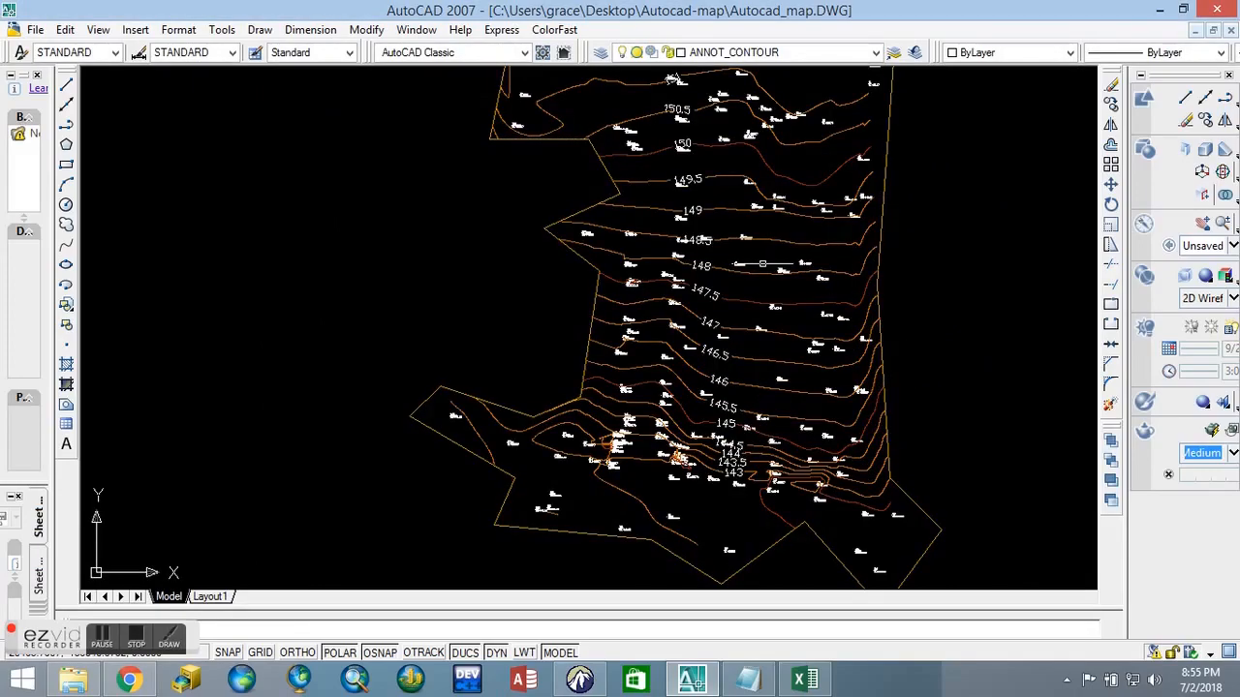
{"action": "scroll", "coordinate": [678, 159], "scroll_direction": "down", "scroll_amount": 3}
{"action": "scroll", "coordinate": [645, 176], "scroll_direction": "up", "scroll_amount": 8}
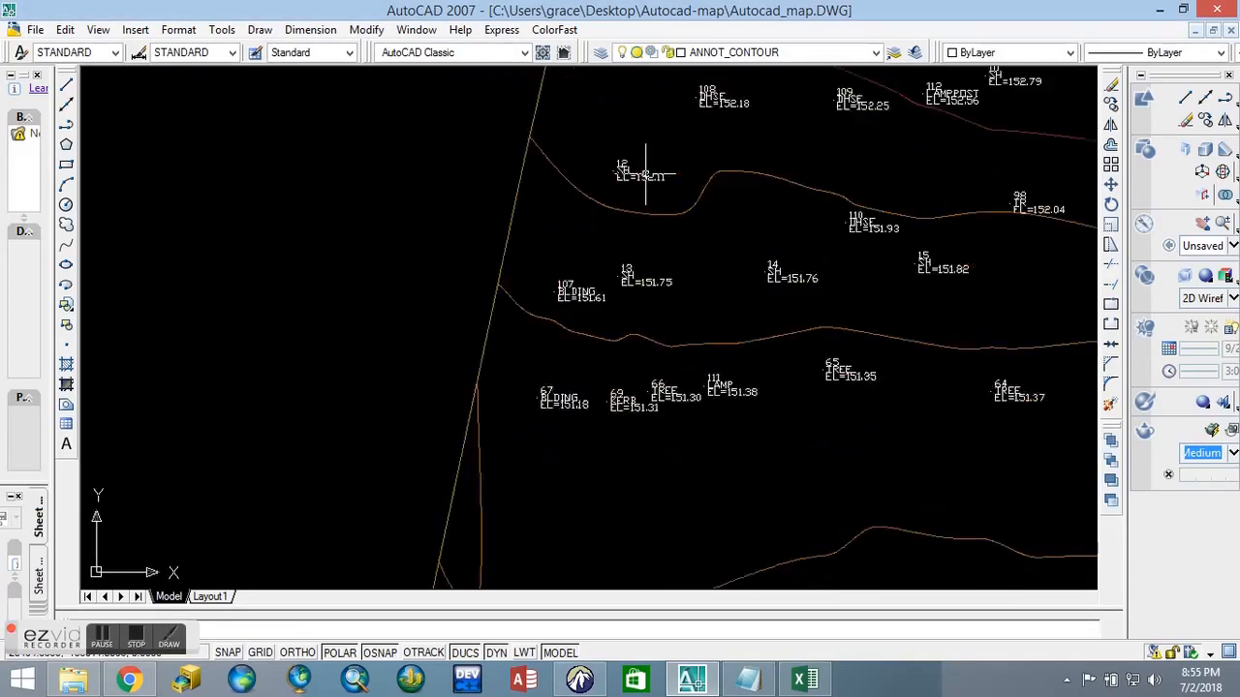
{"action": "scroll", "coordinate": [737, 171], "scroll_direction": "down", "scroll_amount": 4}
{"action": "scroll", "coordinate": [763, 142], "scroll_direction": "down", "scroll_amount": 4}
{"action": "scroll", "coordinate": [823, 126], "scroll_direction": "up", "scroll_amount": 5}
{"action": "scroll", "coordinate": [796, 112], "scroll_direction": "up", "scroll_amount": 2}
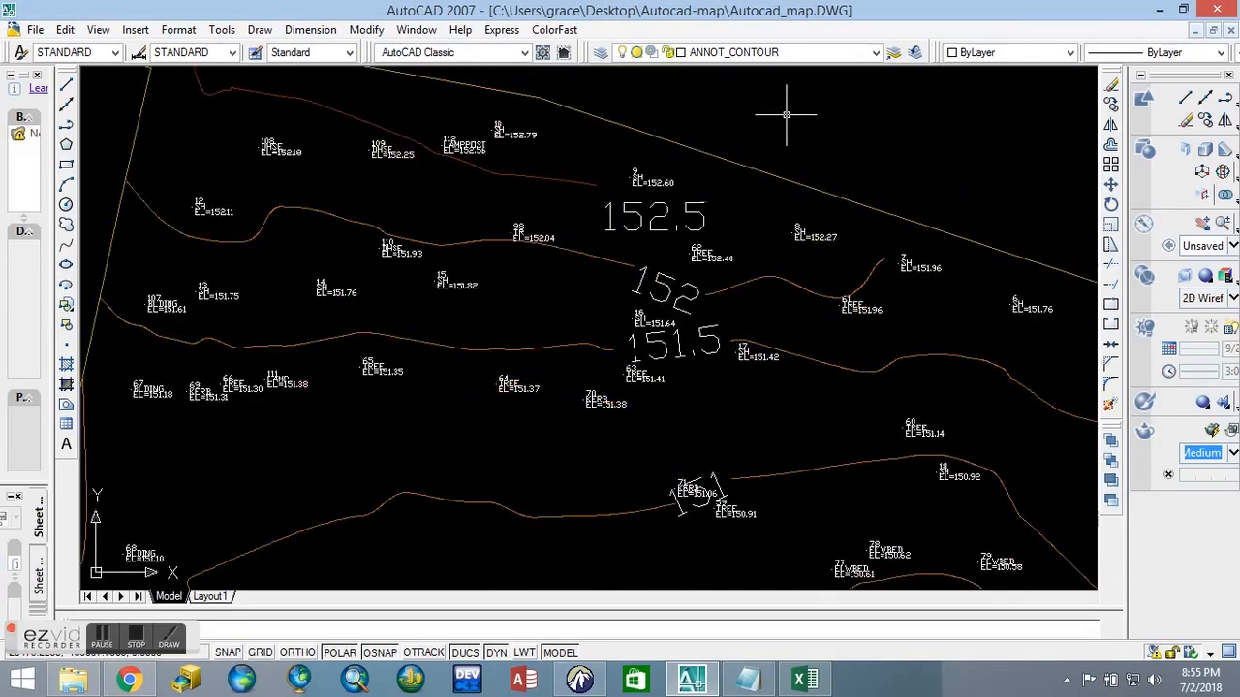
{"action": "scroll", "coordinate": [645, 236], "scroll_direction": "down", "scroll_amount": 4}
{"action": "scroll", "coordinate": [610, 345], "scroll_direction": "up", "scroll_amount": 5}
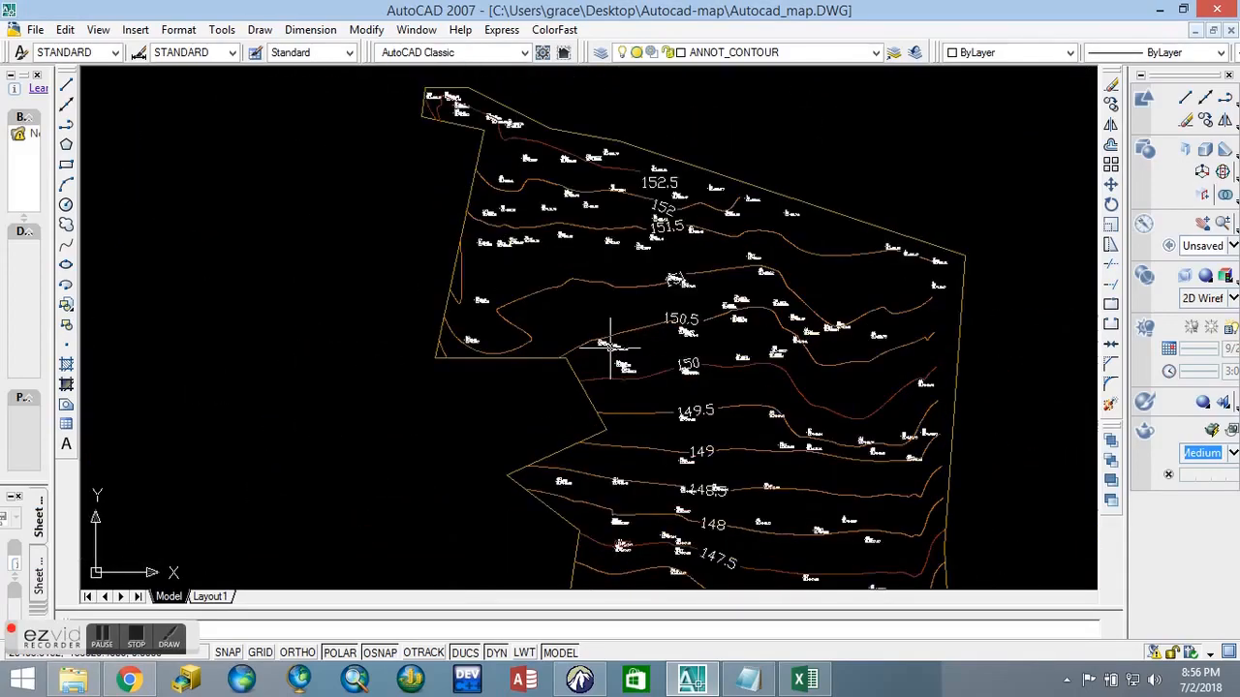
{"action": "scroll", "coordinate": [560, 87], "scroll_direction": "up", "scroll_amount": 5}
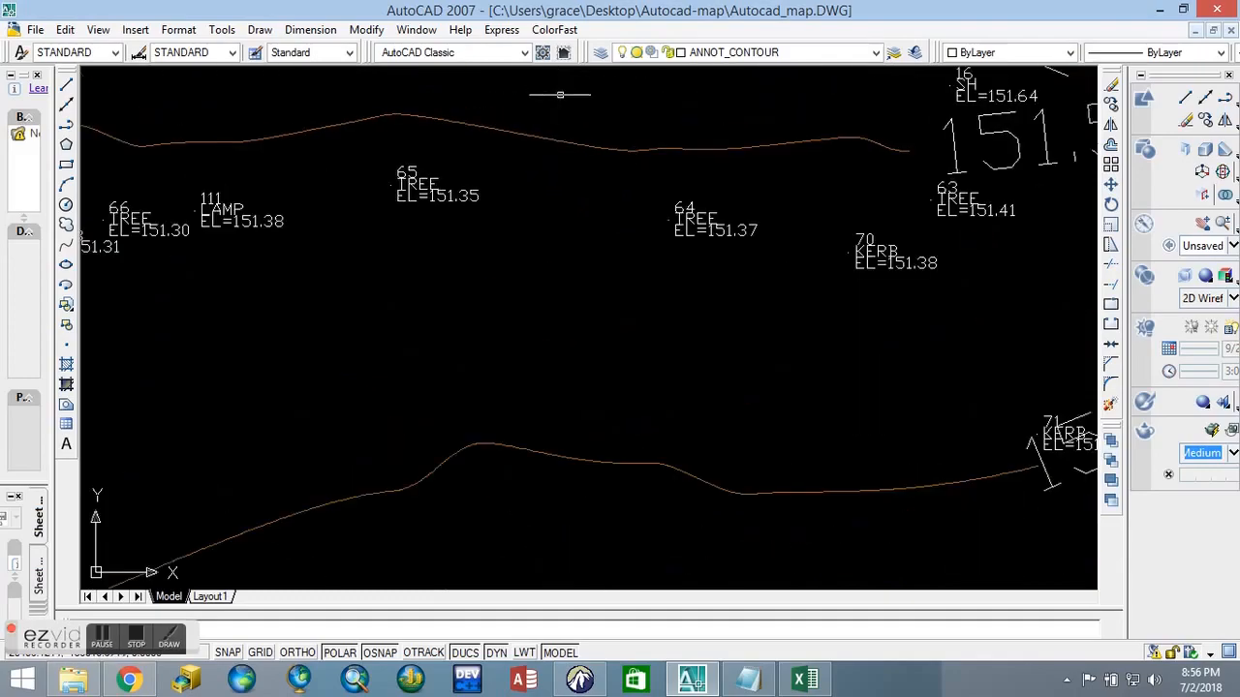
{"action": "scroll", "coordinate": [172, 174], "scroll_direction": "up", "scroll_amount": 3}
{"action": "scroll", "coordinate": [257, 282], "scroll_direction": "up", "scroll_amount": 2}
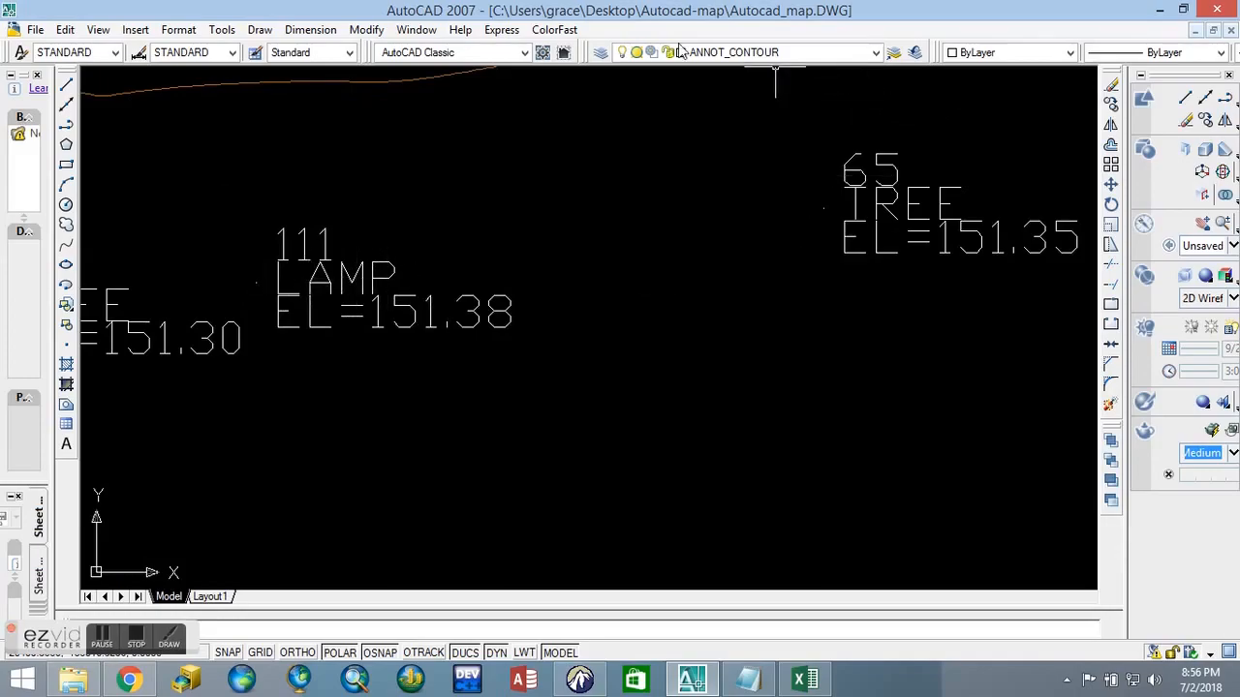
Step: Make Lamp the current layer
{"action": "left_click", "coordinate": [603, 54]}
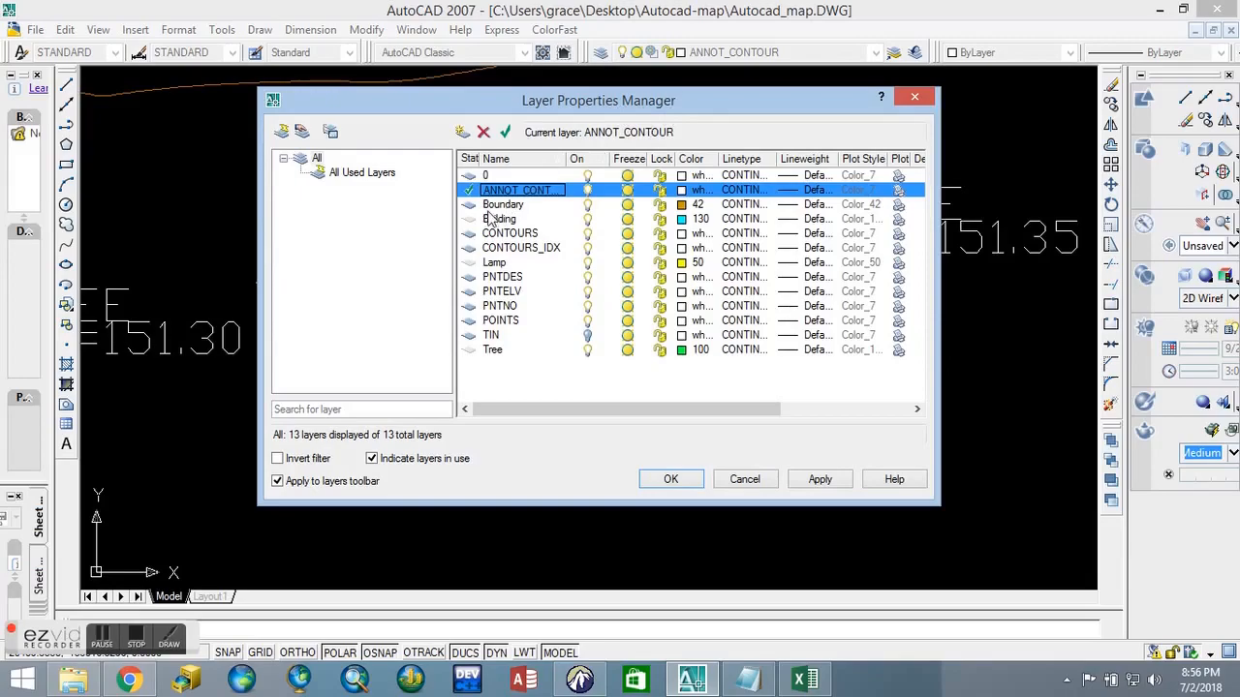
{"action": "double_click", "coordinate": [514, 266]}
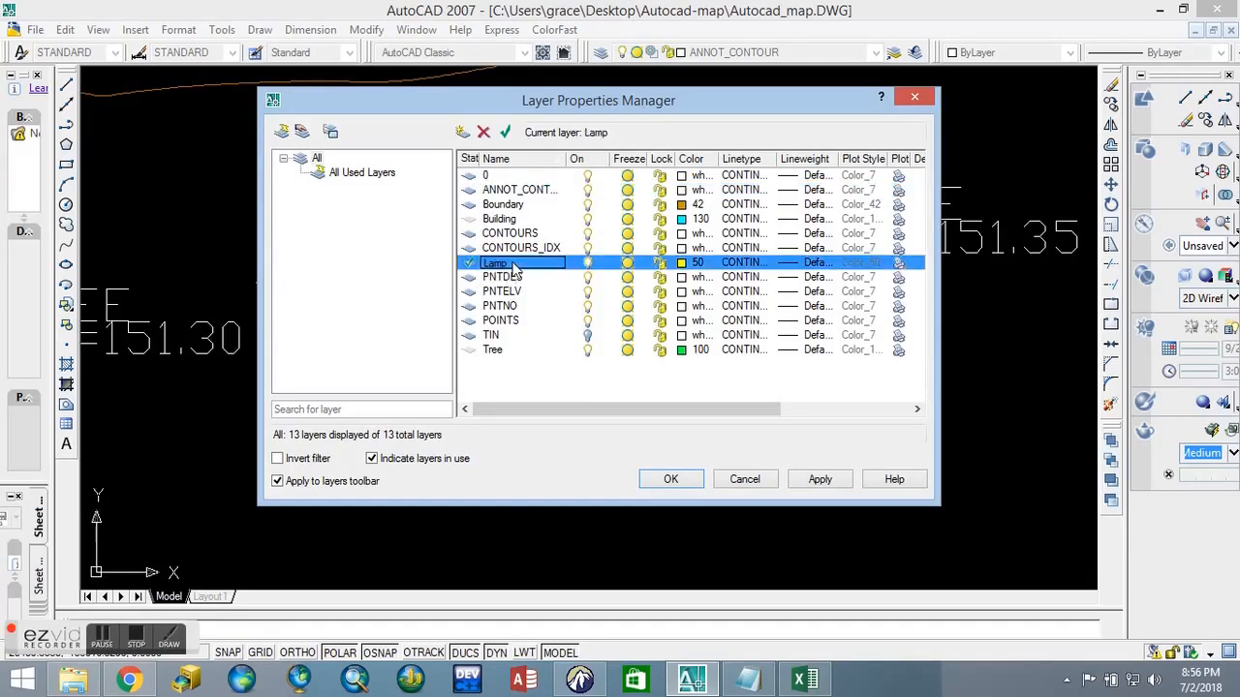
{"action": "left_click", "coordinate": [670, 479]}
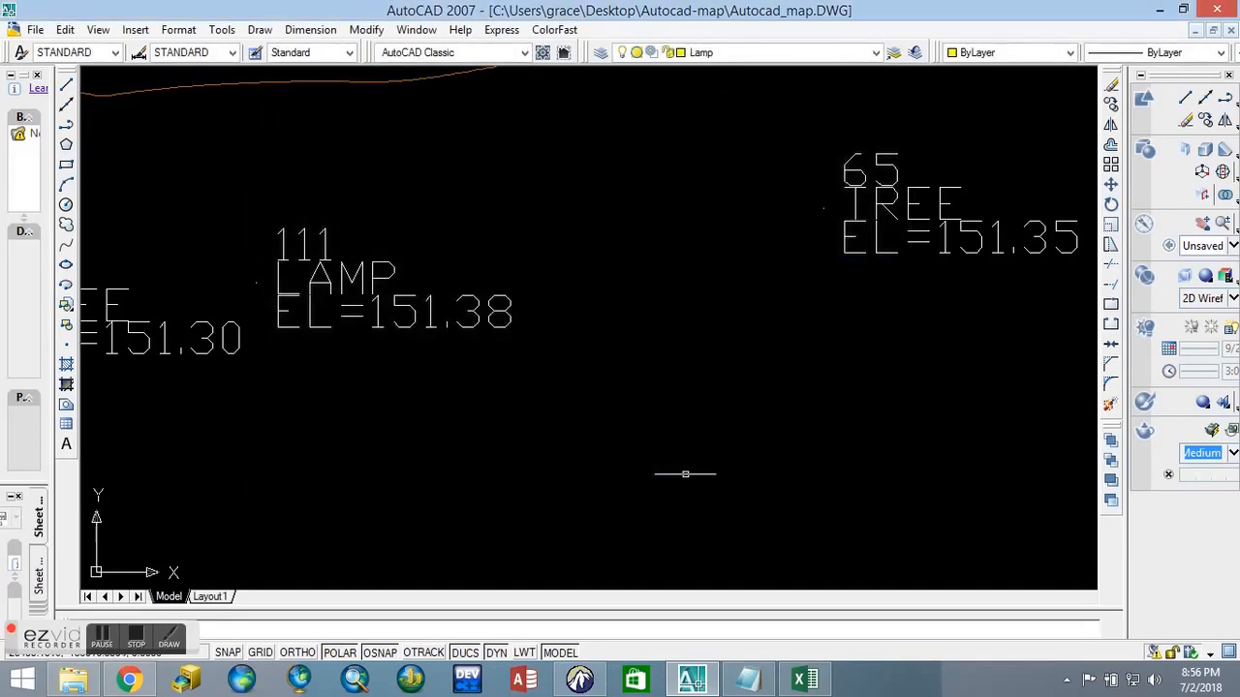
Step: Draw a small circle centred on survey point 111, the lamp, reaching just past the start of its label
{"action": "scroll", "coordinate": [213, 280], "scroll_direction": "up", "scroll_amount": 3}
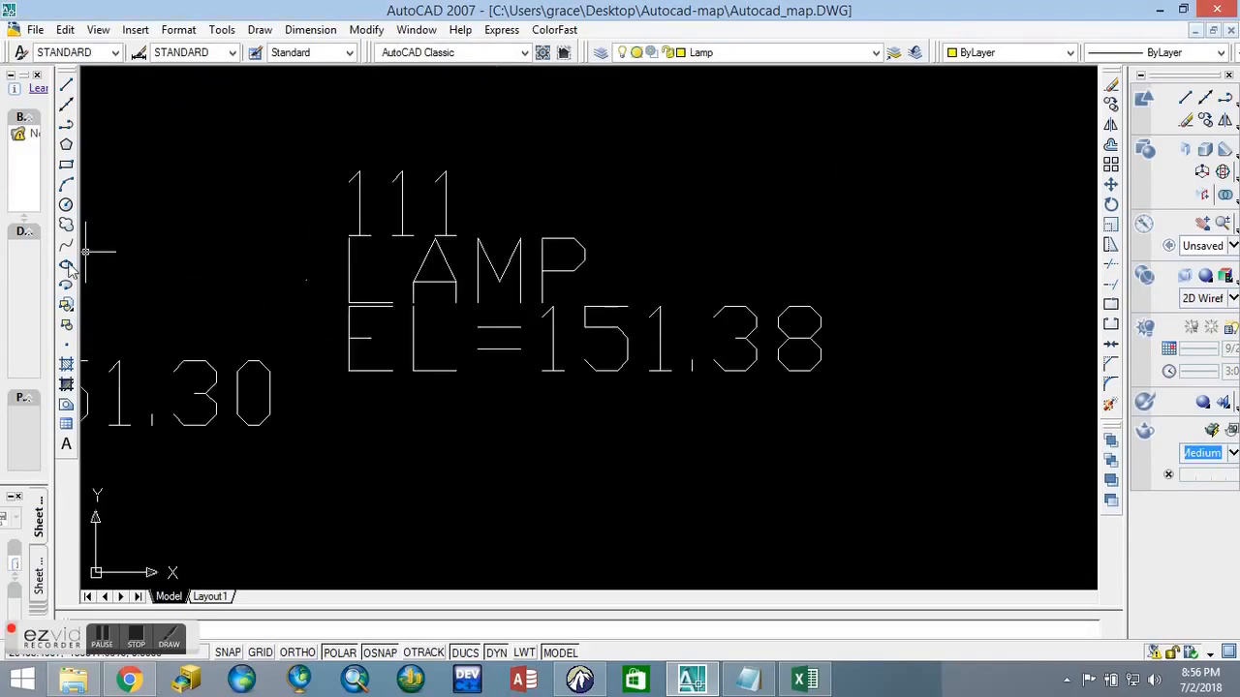
{"action": "left_click", "coordinate": [66, 206]}
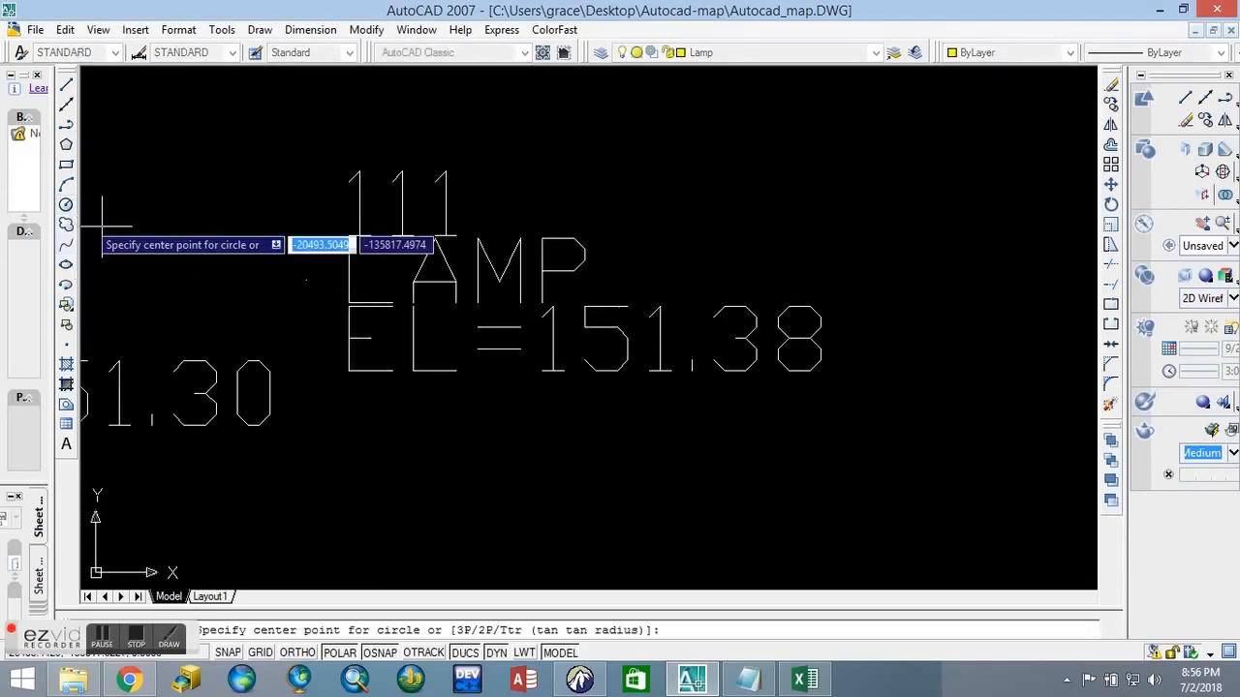
{"action": "left_click", "coordinate": [306, 280]}
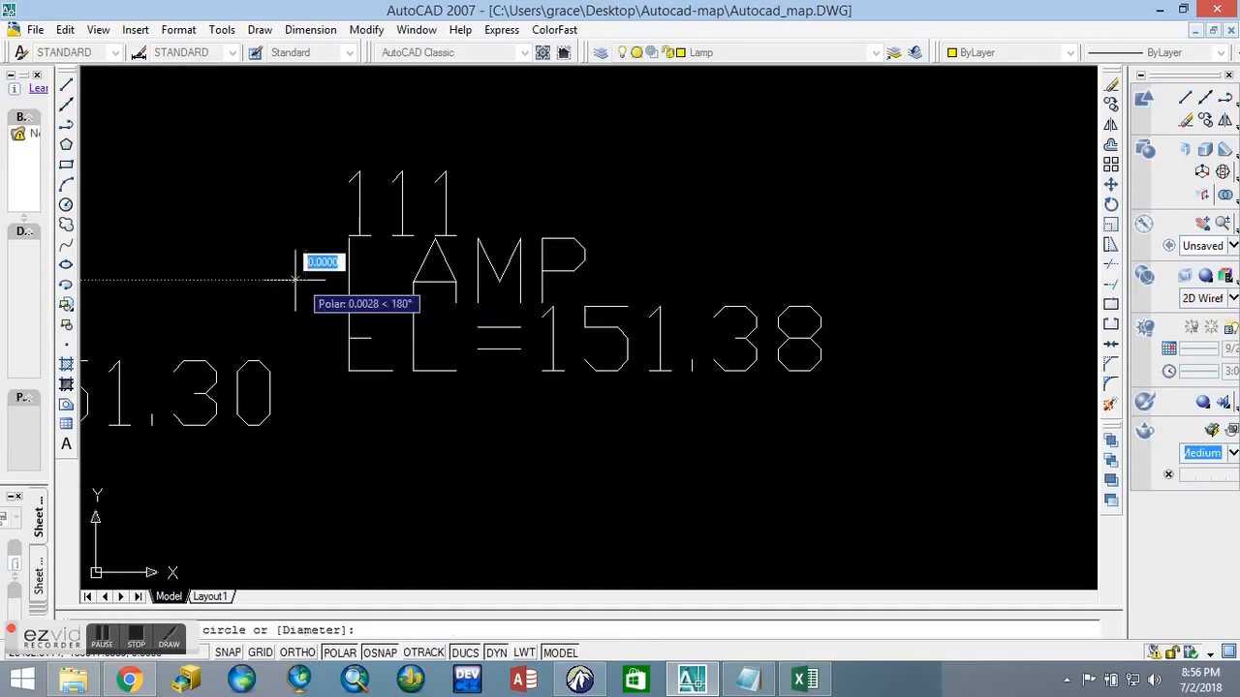
{"action": "left_click", "coordinate": [227, 296]}
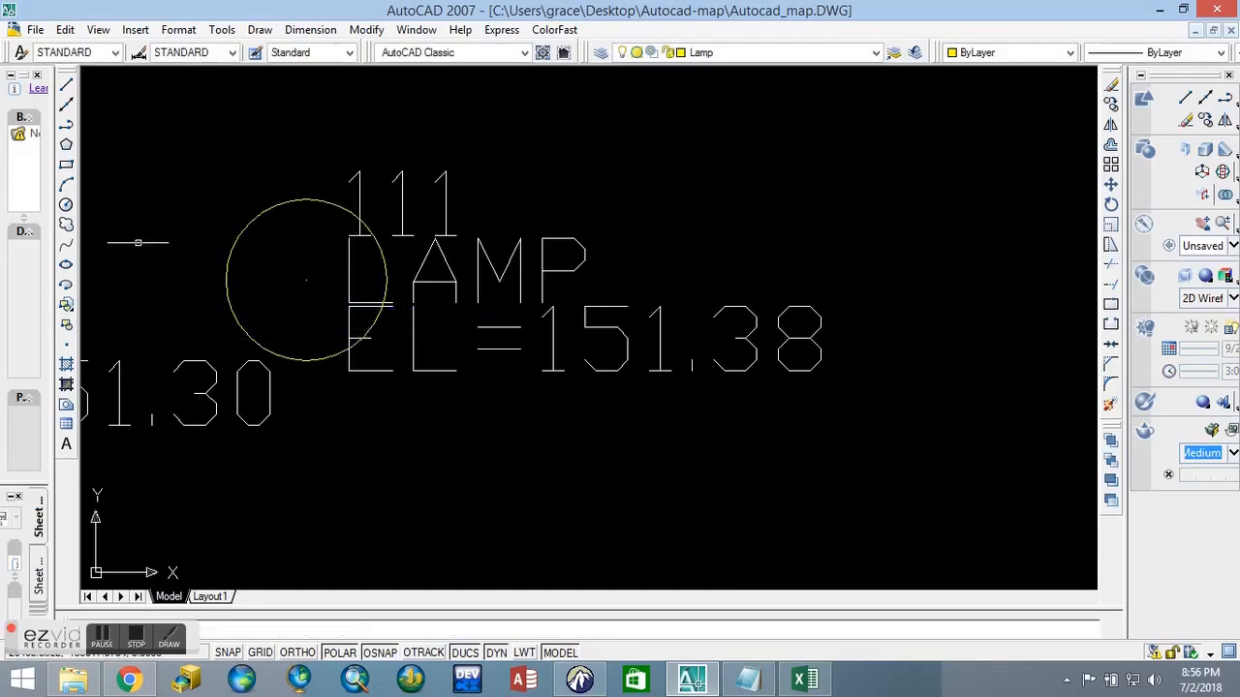
Step: Draw a vertical line from the lamp circle's centre straight down past its lower edge to form the lamp's post
{"action": "left_click", "coordinate": [66, 89]}
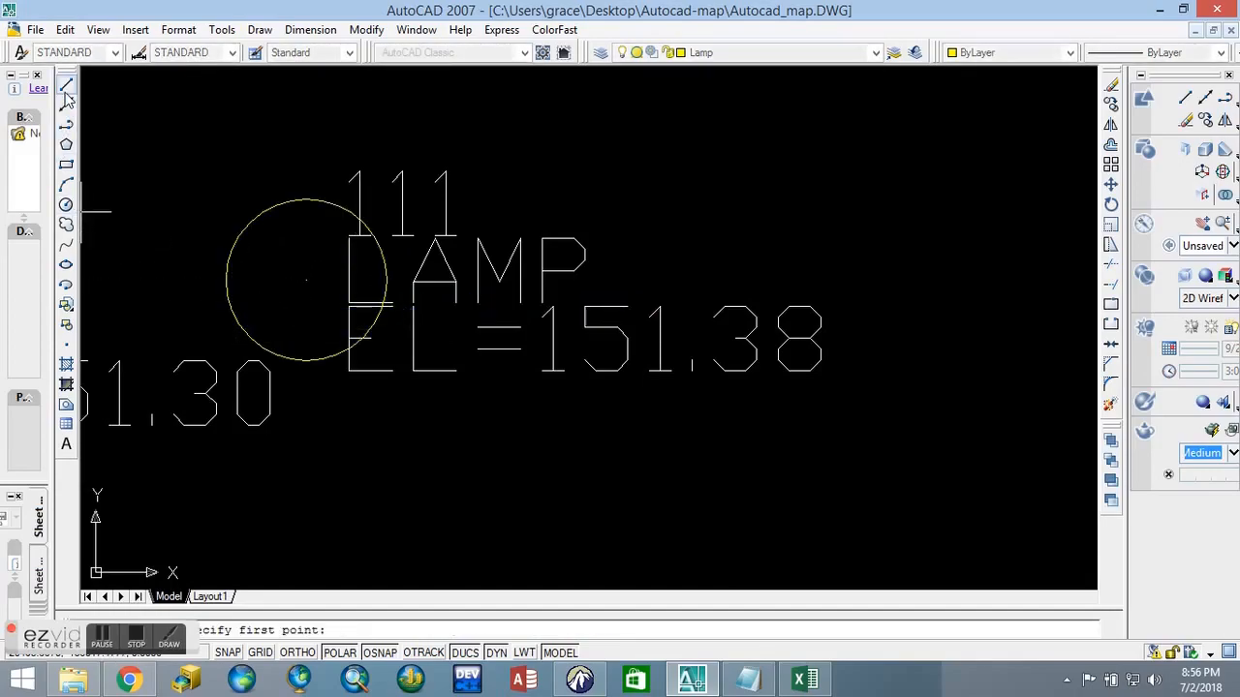
{"action": "left_click", "coordinate": [303, 282]}
{"action": "left_click", "coordinate": [306, 481]}
{"action": "right_click", "coordinate": [530, 448]}
{"action": "left_click", "coordinate": [556, 460]}
{"action": "scroll", "coordinate": [248, 216], "scroll_direction": "down", "scroll_amount": 3}
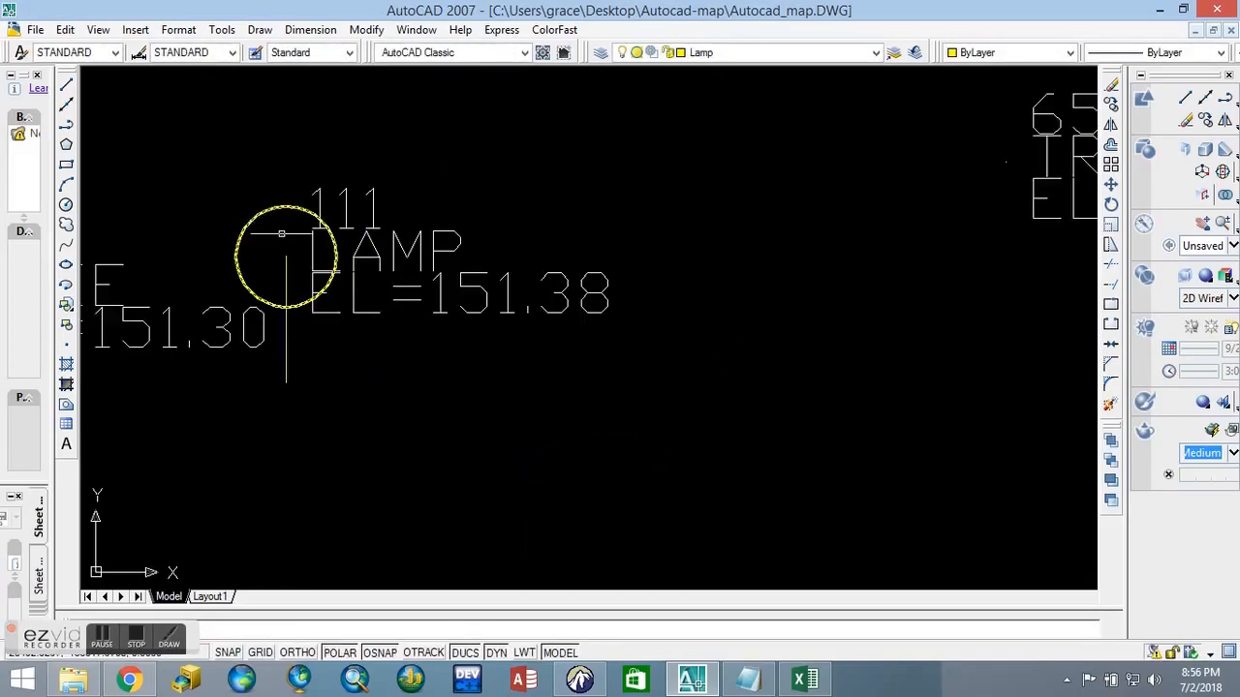
{"action": "scroll", "coordinate": [281, 227], "scroll_direction": "up", "scroll_amount": 3}
{"action": "scroll", "coordinate": [717, 238], "scroll_direction": "down", "scroll_amount": 5}
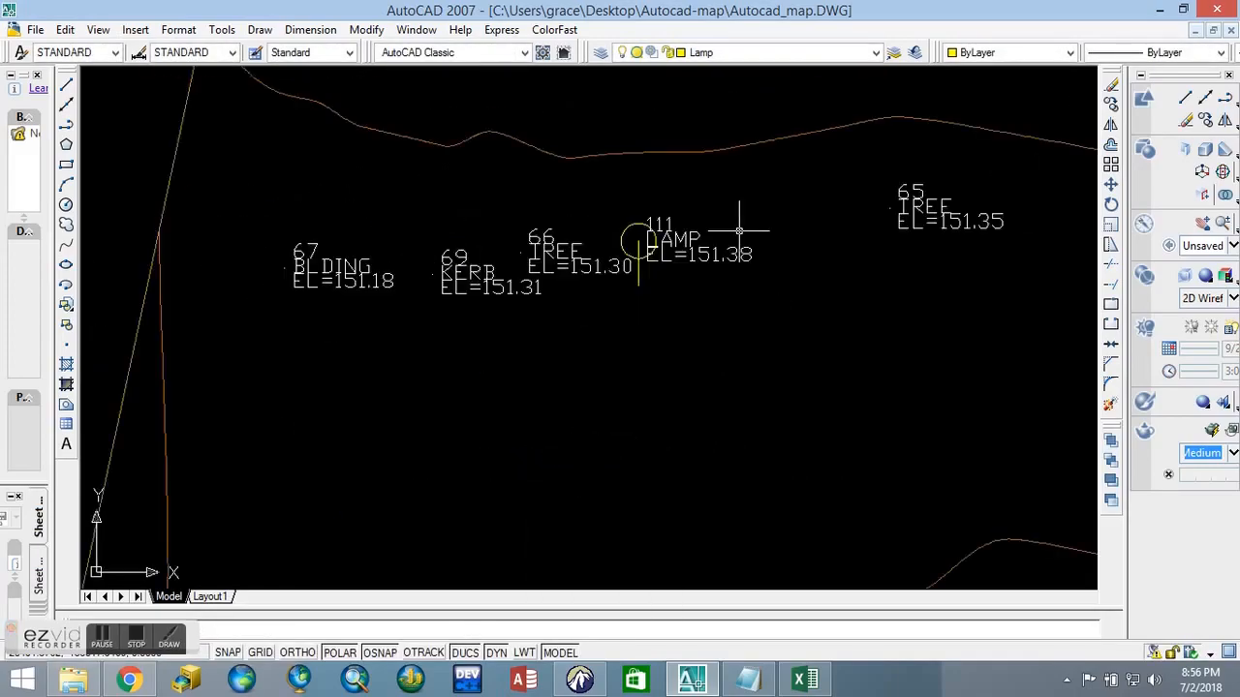
{"action": "left_click", "coordinate": [905, 461]}
{"action": "left_click", "coordinate": [867, 508]}
{"action": "left_click", "coordinate": [855, 419]}
{"action": "left_click", "coordinate": [920, 504]}
{"action": "scroll", "coordinate": [644, 233], "scroll_direction": "up", "scroll_amount": 5}
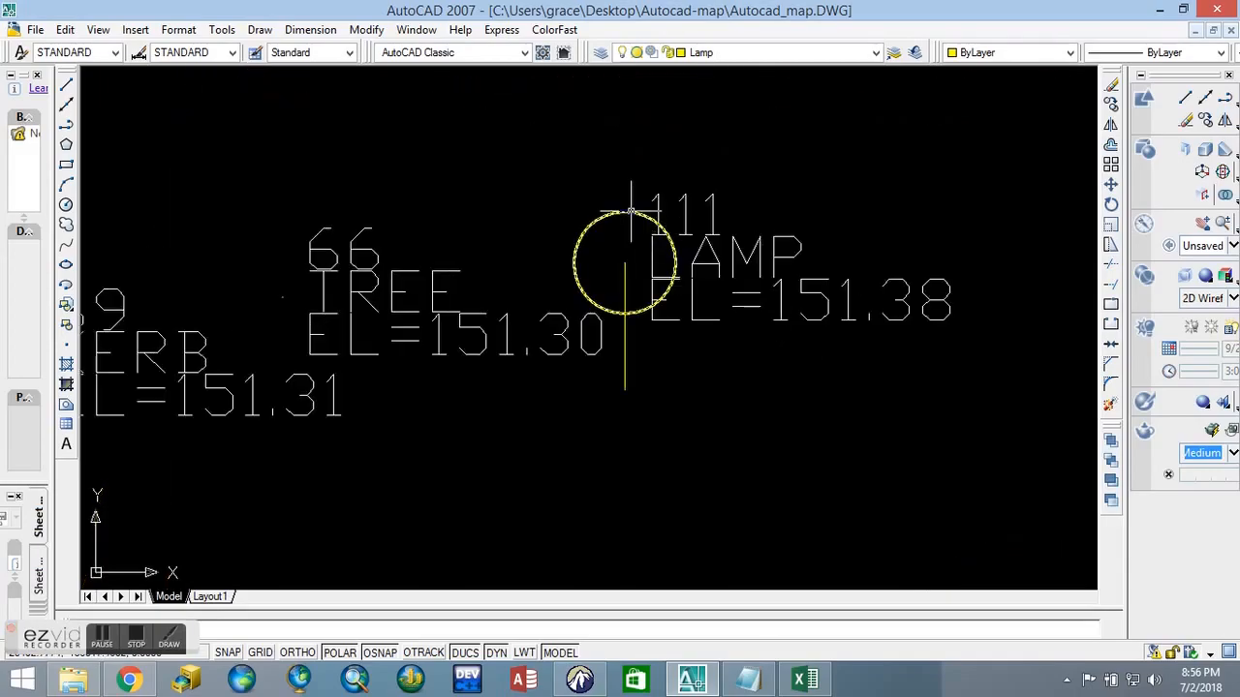
Step: Copy the lamp's circle and post line from the circle's centre to four spots in the open area between tree points 65 and 64 and the 151 contour
{"action": "left_click", "coordinate": [629, 210]}
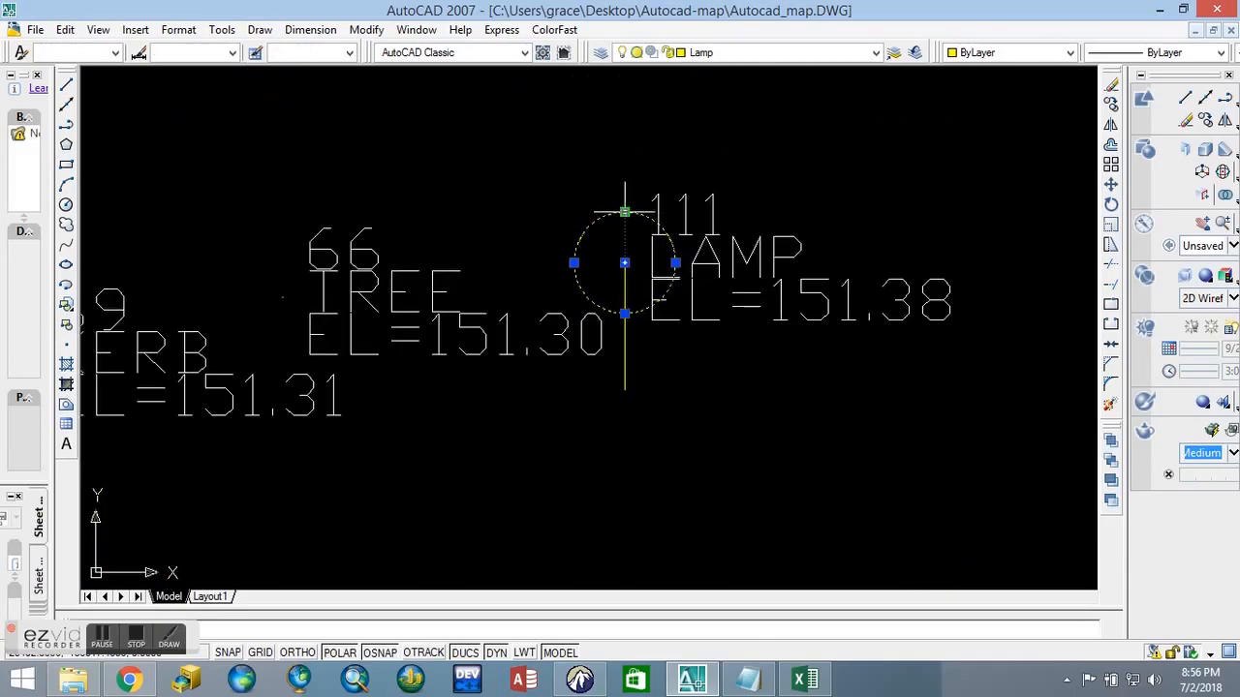
{"action": "left_click", "coordinate": [625, 366]}
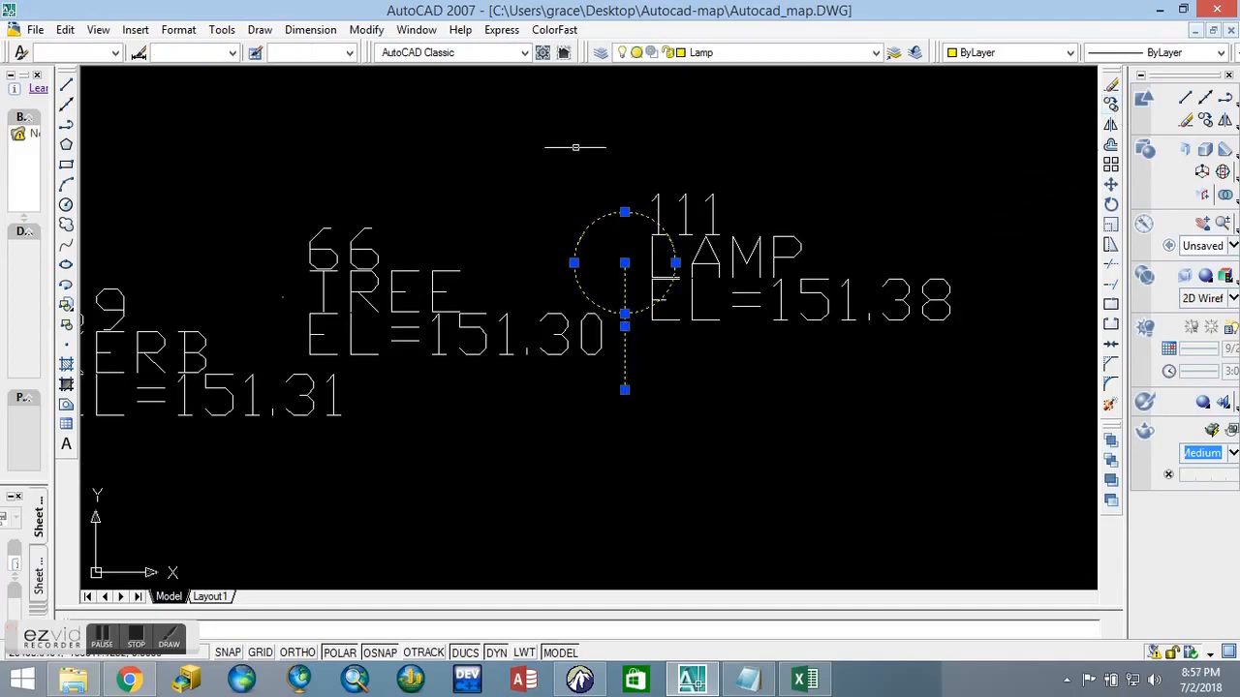
{"action": "left_click", "coordinate": [170, 641]}
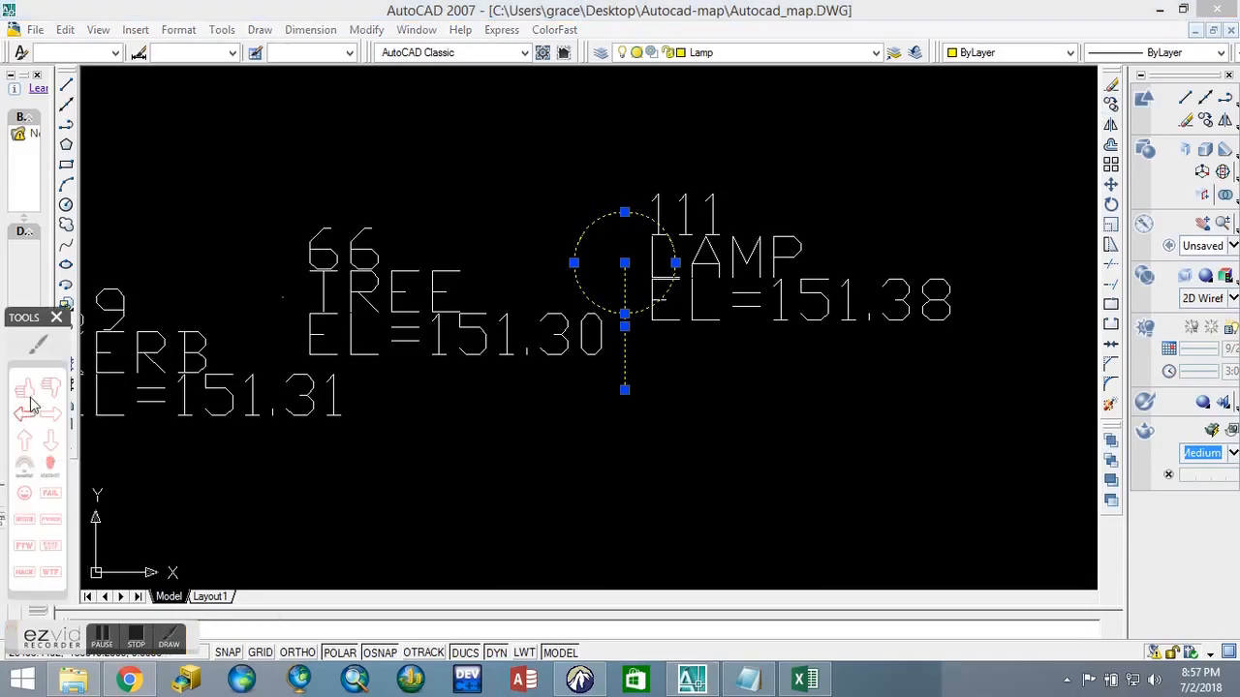
{"action": "left_click", "coordinate": [51, 415]}
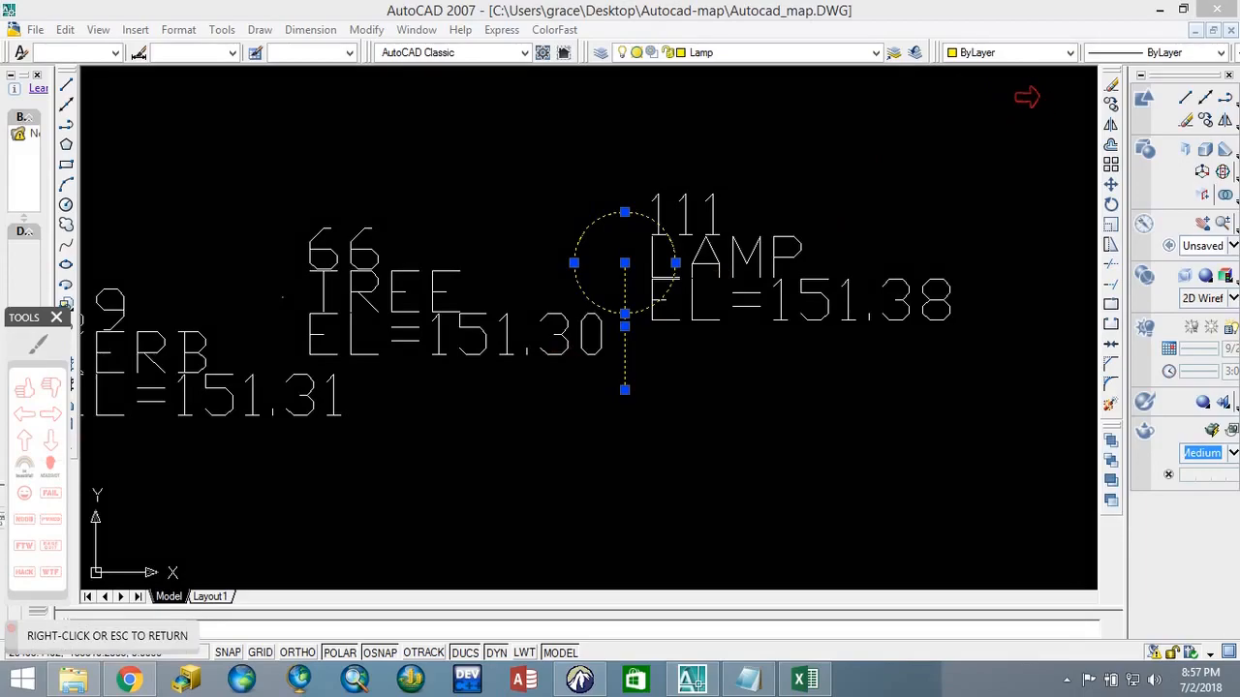
{"action": "left_click", "coordinate": [1009, 106]}
{"action": "right_click", "coordinate": [991, 117]}
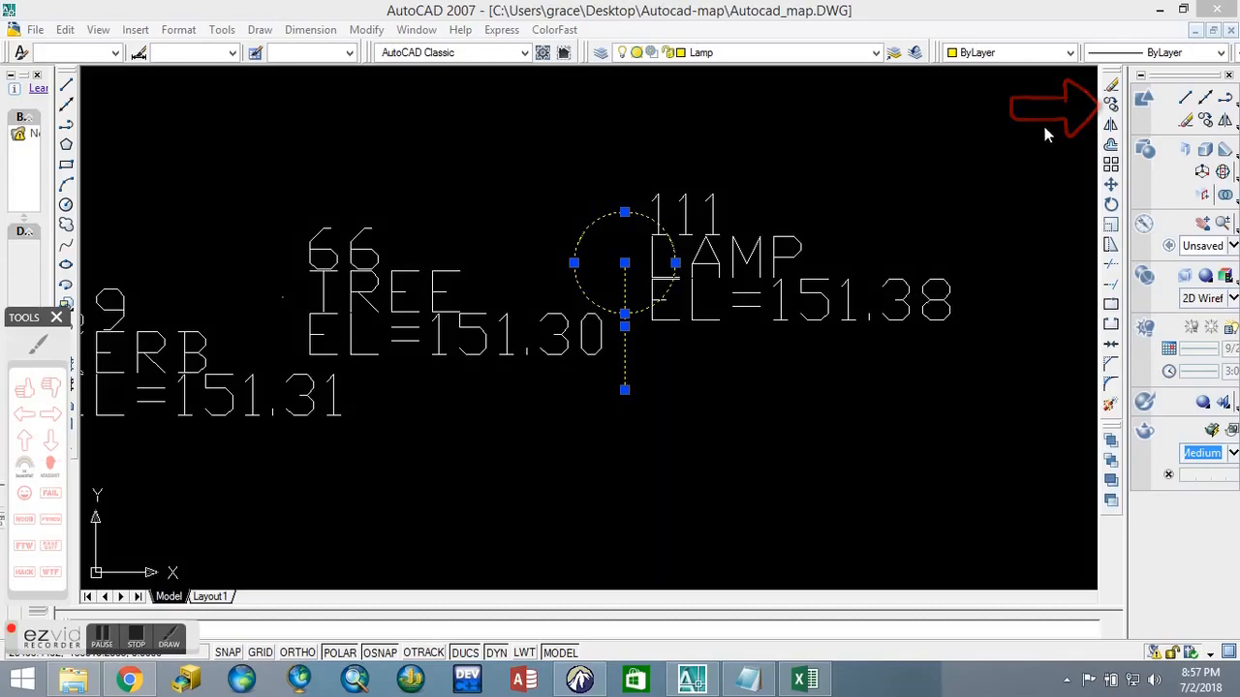
{"action": "left_click", "coordinate": [1112, 105]}
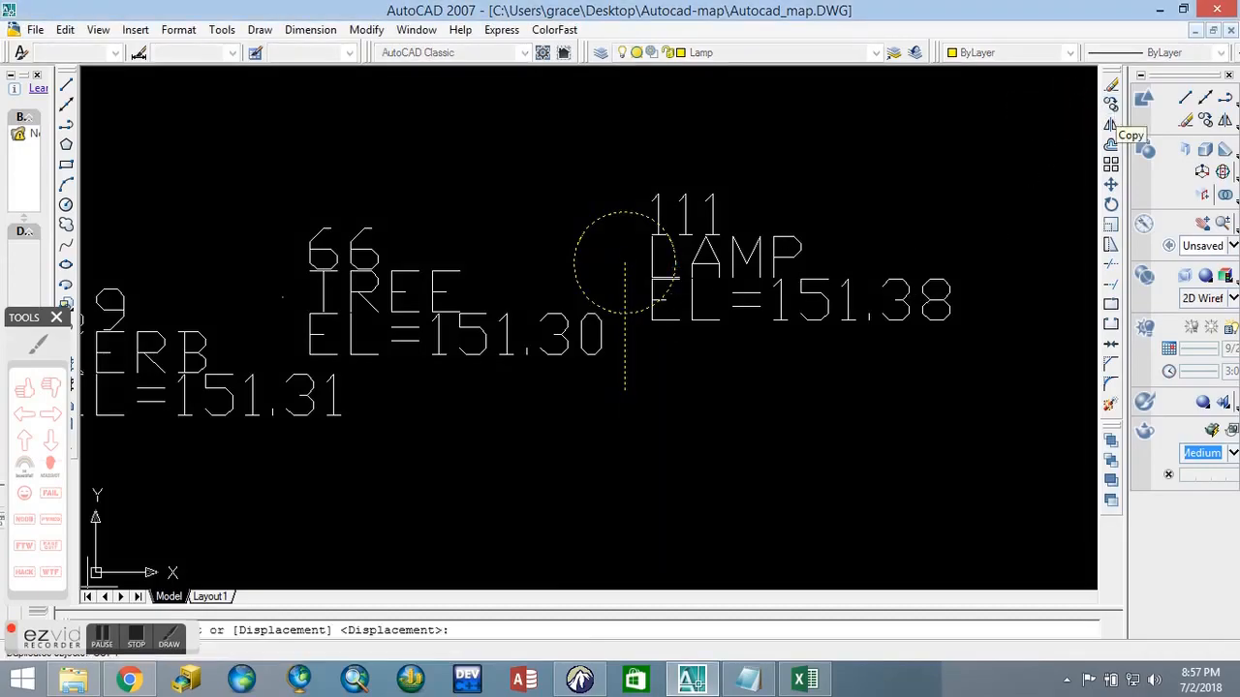
{"action": "left_click", "coordinate": [624, 262]}
{"action": "scroll", "coordinate": [723, 316], "scroll_direction": "down", "scroll_amount": 6}
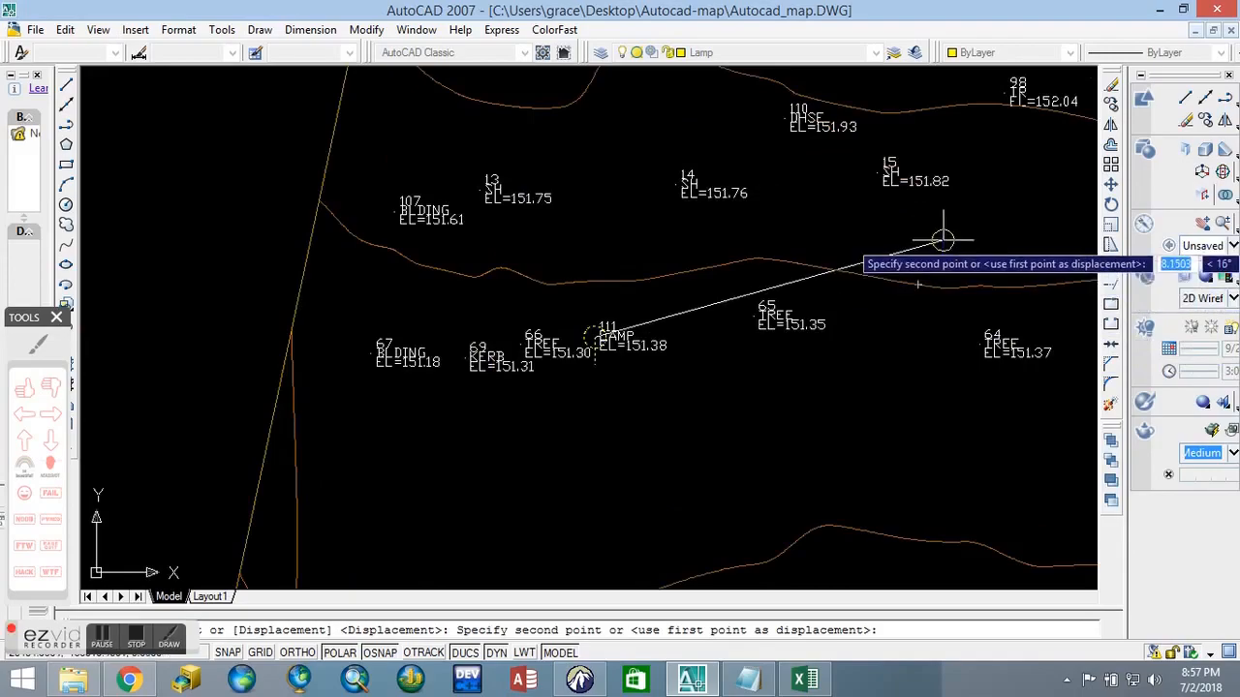
{"action": "scroll", "coordinate": [1007, 257], "scroll_direction": "down", "scroll_amount": 6}
{"action": "scroll", "coordinate": [1008, 440], "scroll_direction": "up", "scroll_amount": 5}
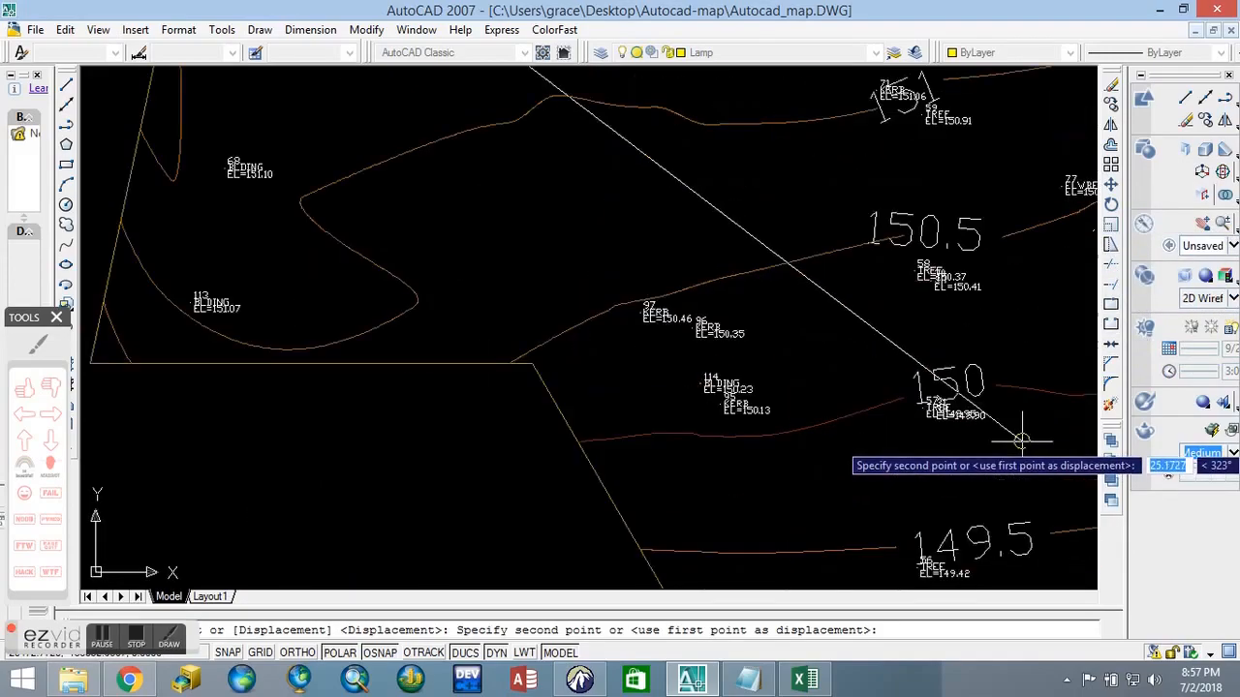
{"action": "scroll", "coordinate": [765, 426], "scroll_direction": "up", "scroll_amount": 2}
{"action": "scroll", "coordinate": [757, 435], "scroll_direction": "down", "scroll_amount": 7}
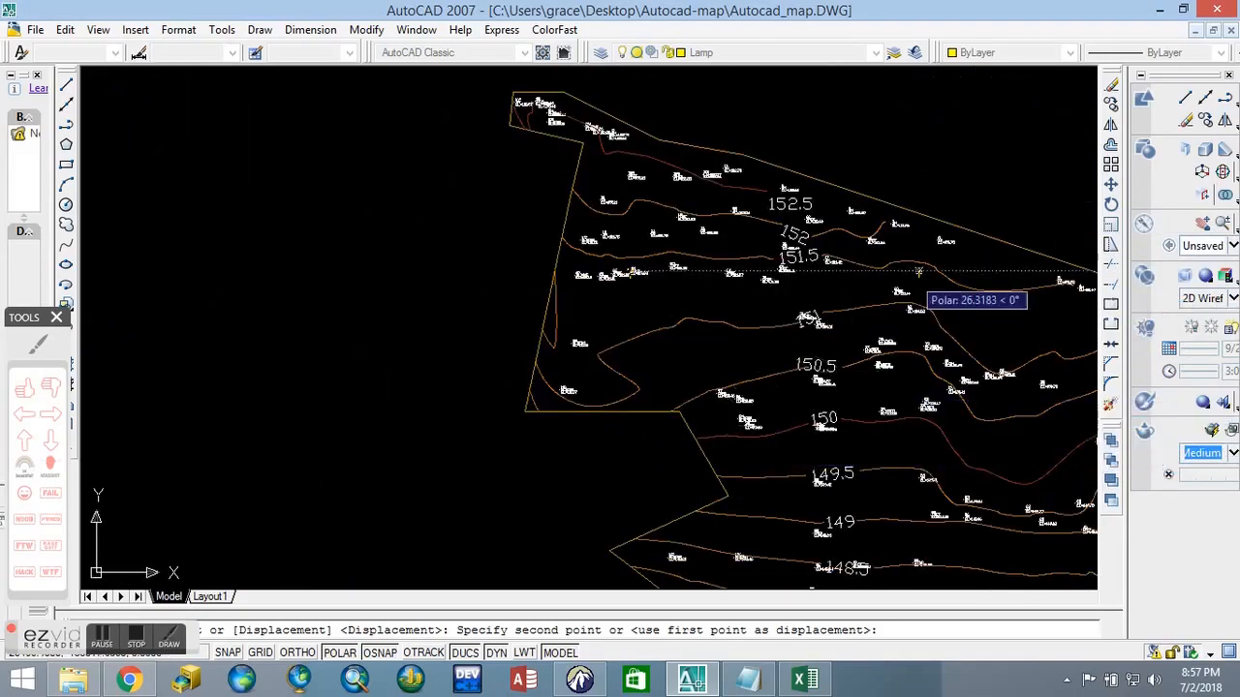
{"action": "scroll", "coordinate": [935, 254], "scroll_direction": "up", "scroll_amount": 3}
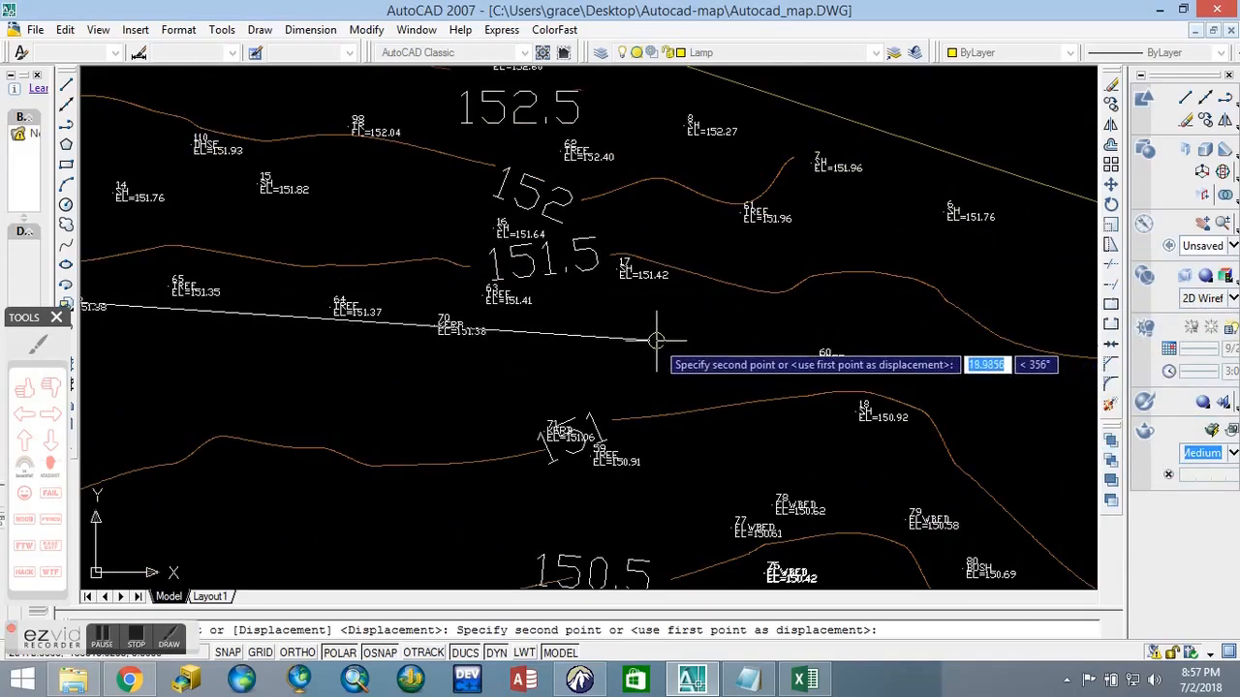
{"action": "scroll", "coordinate": [277, 321], "scroll_direction": "down", "scroll_amount": 1}
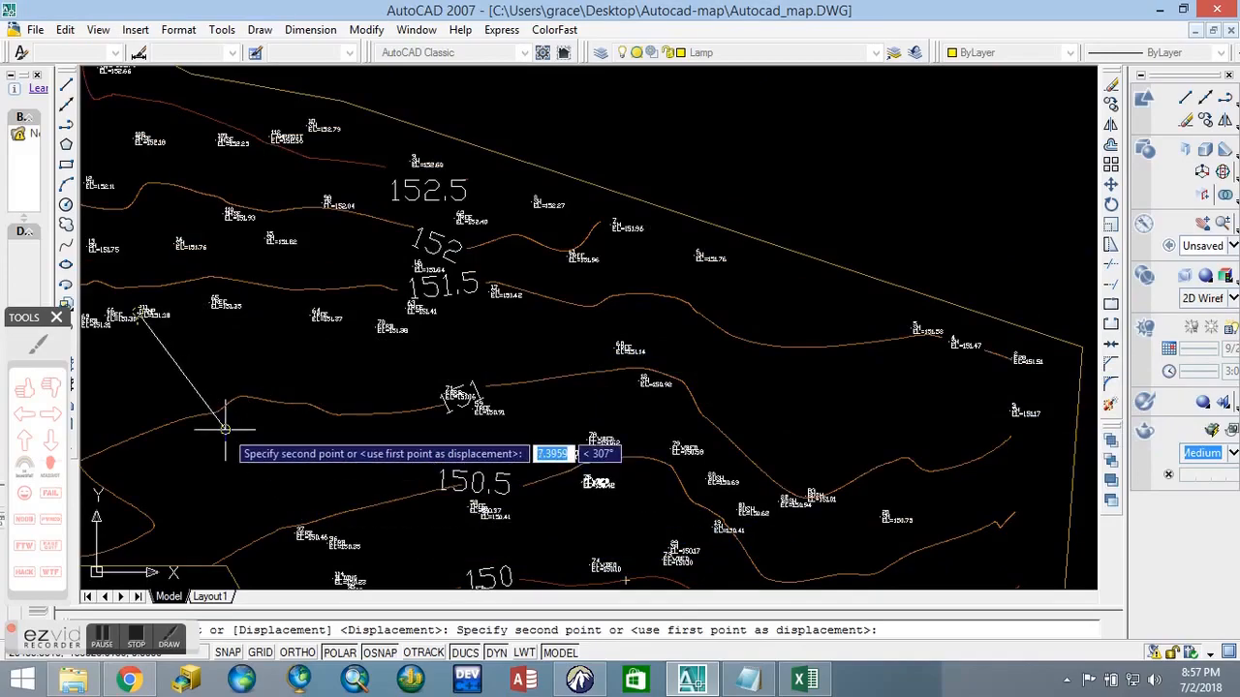
{"action": "scroll", "coordinate": [493, 443], "scroll_direction": "down", "scroll_amount": 3}
{"action": "scroll", "coordinate": [562, 439], "scroll_direction": "up", "scroll_amount": 3}
{"action": "scroll", "coordinate": [205, 424], "scroll_direction": "up", "scroll_amount": 3}
{"action": "scroll", "coordinate": [228, 397], "scroll_direction": "up", "scroll_amount": 1}
{"action": "scroll", "coordinate": [262, 358], "scroll_direction": "down", "scroll_amount": 2}
{"action": "scroll", "coordinate": [221, 299], "scroll_direction": "up", "scroll_amount": 3}
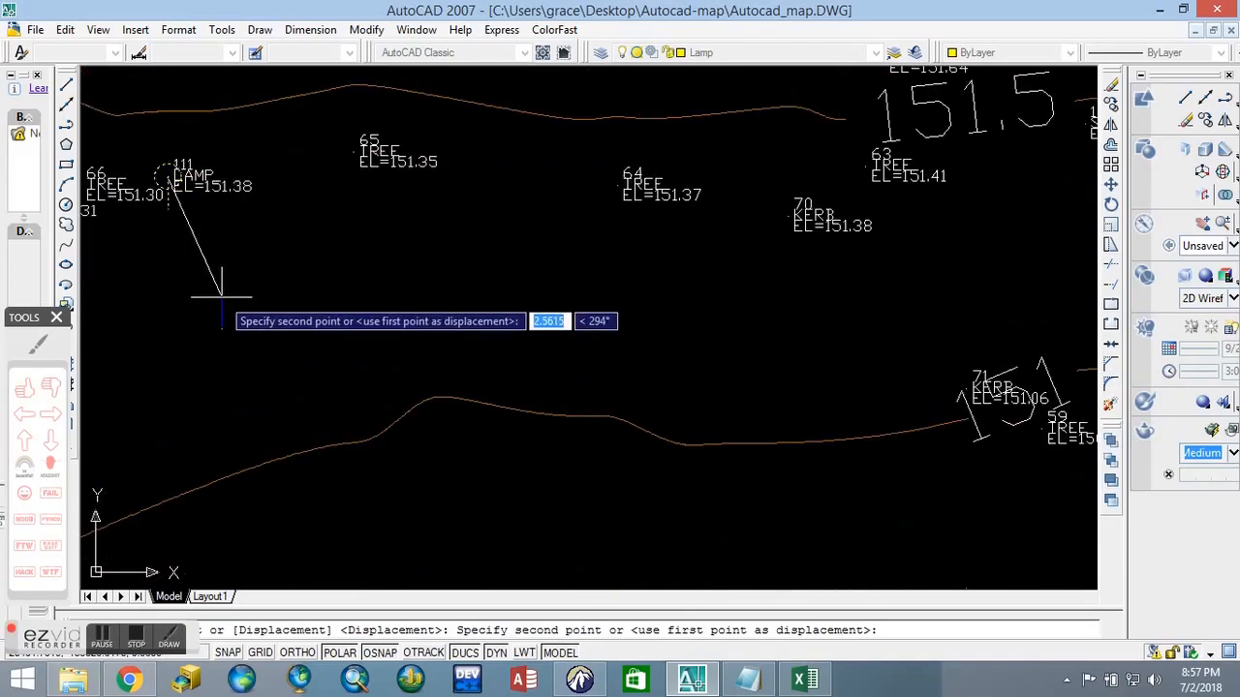
{"action": "left_click", "coordinate": [494, 341]}
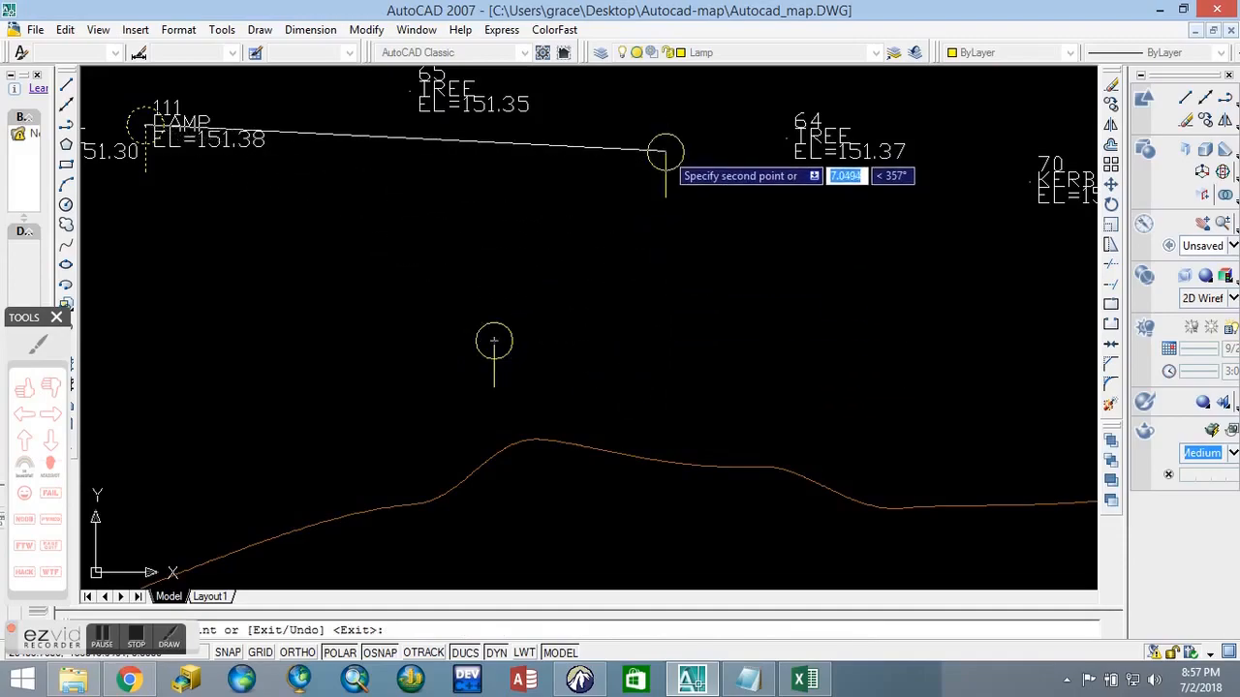
{"action": "left_click", "coordinate": [622, 152]}
{"action": "left_click", "coordinate": [884, 385]}
{"action": "left_click", "coordinate": [1012, 259]}
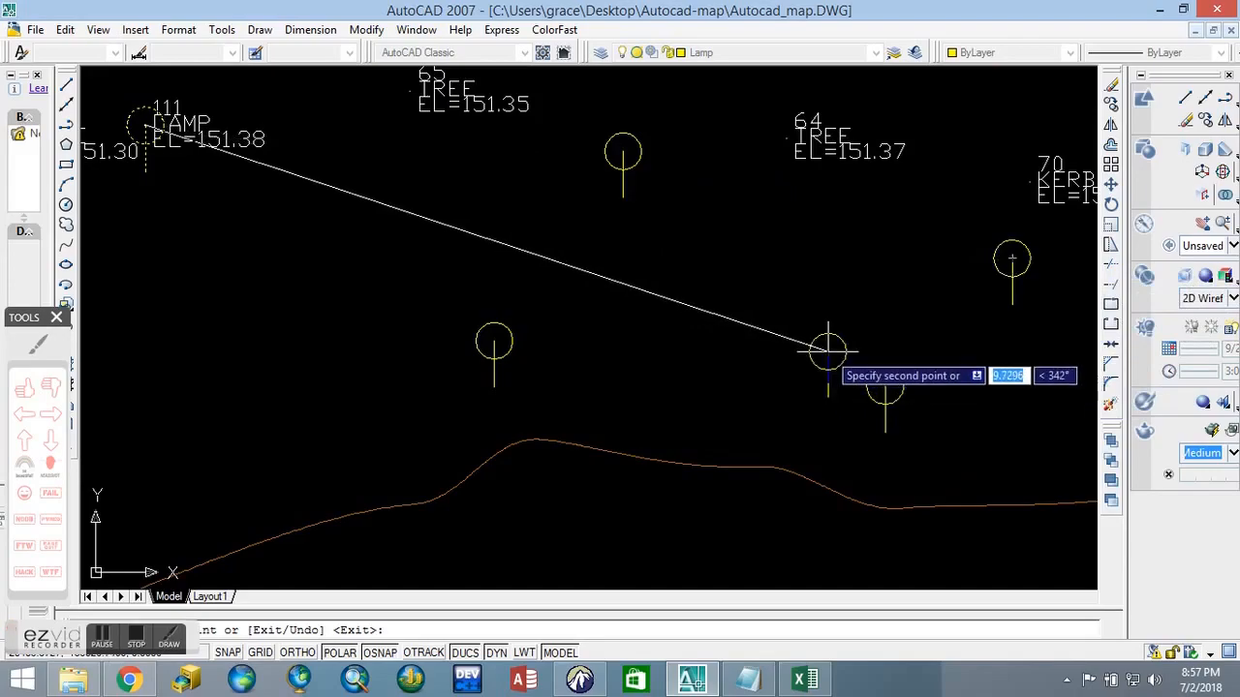
{"action": "key", "text": "Escape"}
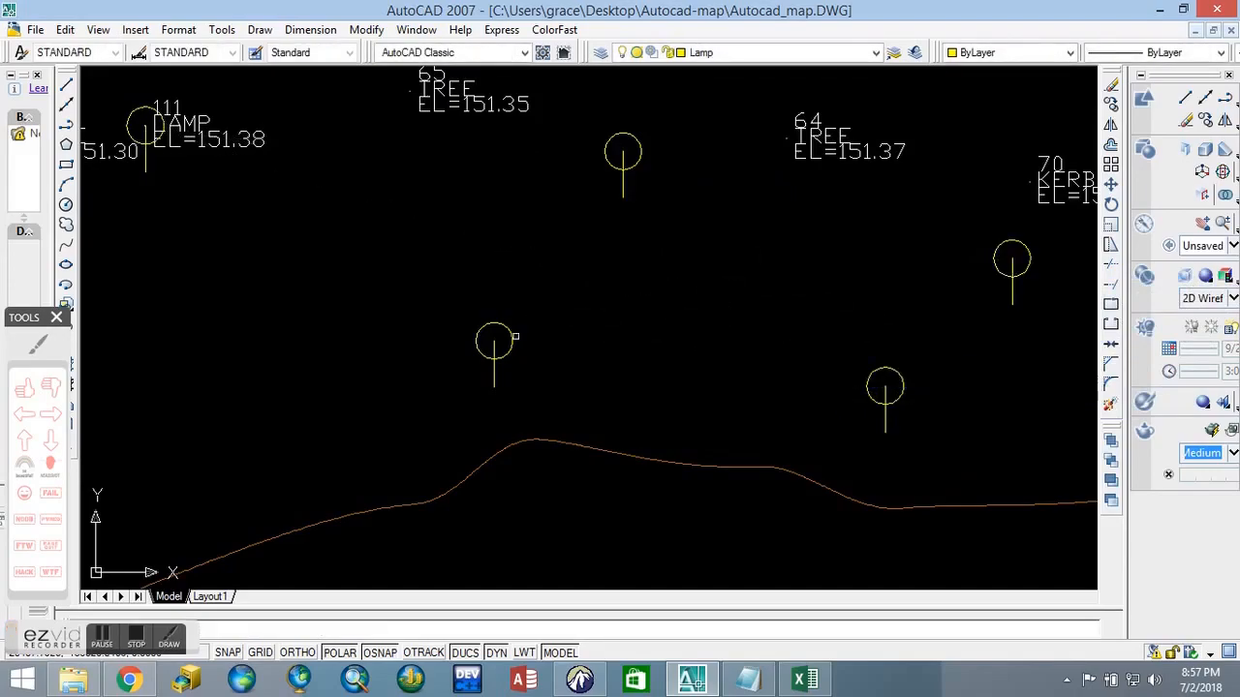
Step: Scale the lamp's circle and post line at point 111 up to about 1.6 times their size, using the circle's centre as base point
{"action": "scroll", "coordinate": [505, 233], "scroll_direction": "down", "scroll_amount": 6}
{"action": "scroll", "coordinate": [664, 319], "scroll_direction": "up", "scroll_amount": 4}
{"action": "scroll", "coordinate": [654, 360], "scroll_direction": "up", "scroll_amount": 5}
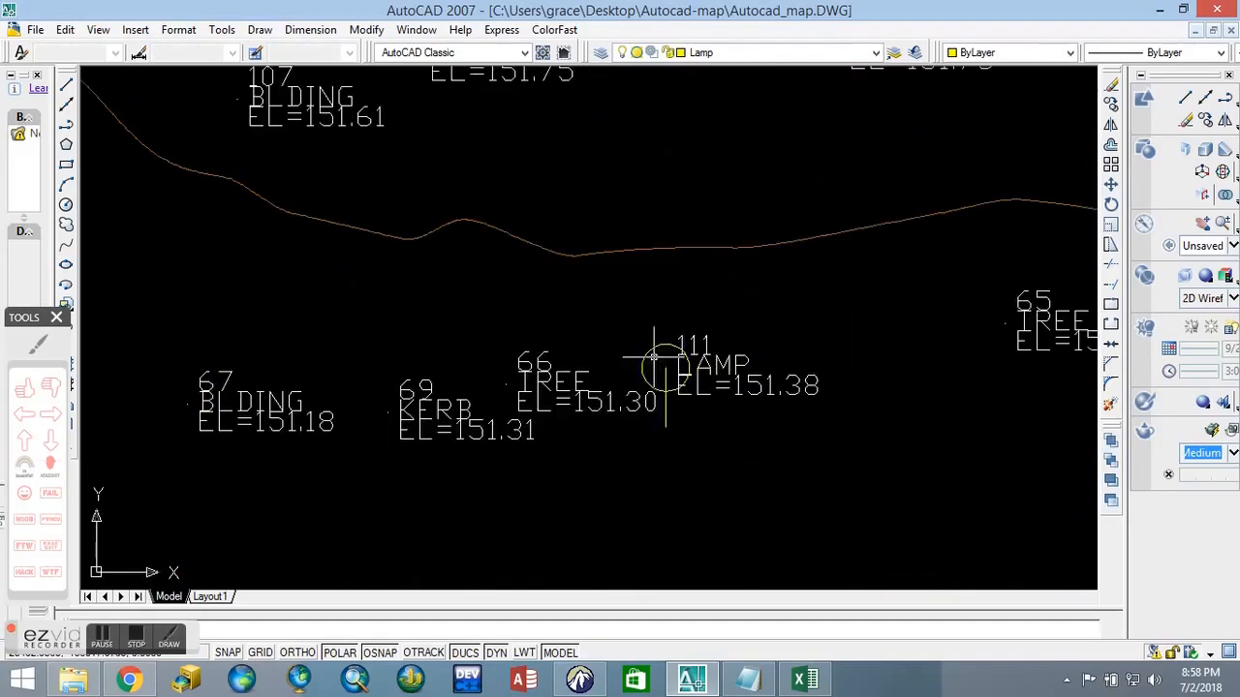
{"action": "scroll", "coordinate": [655, 358], "scroll_direction": "up", "scroll_amount": 3}
{"action": "left_click", "coordinate": [659, 339]}
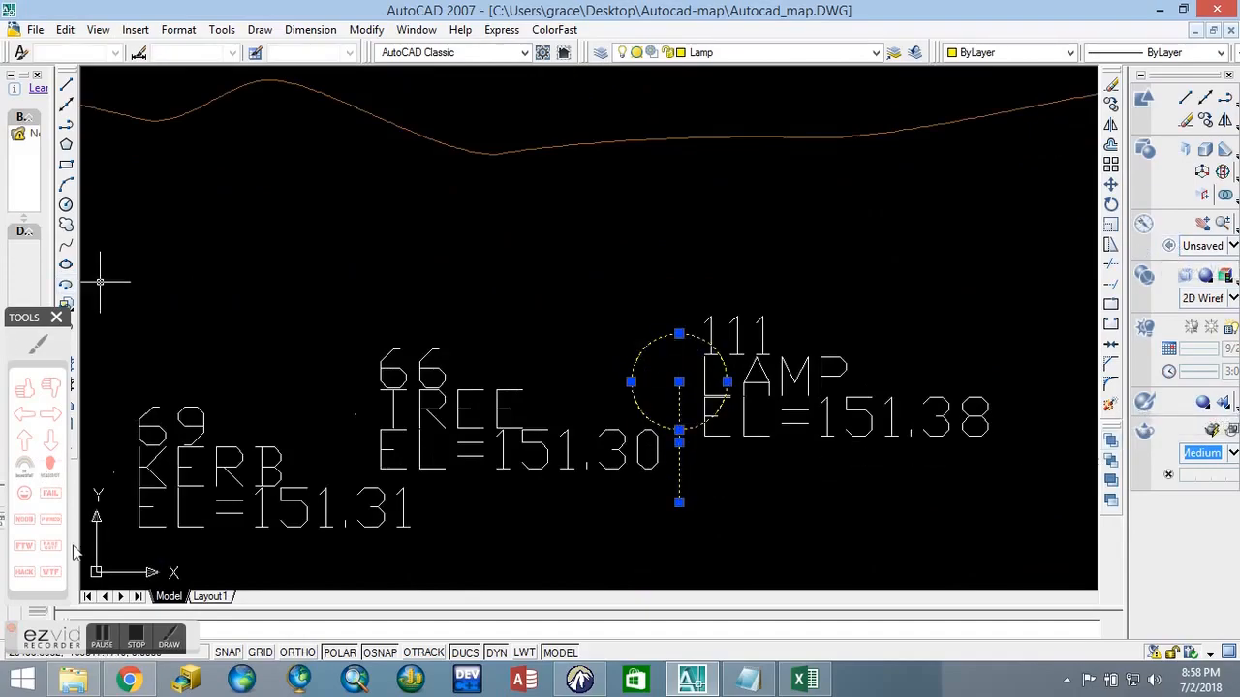
{"action": "left_click", "coordinate": [51, 417]}
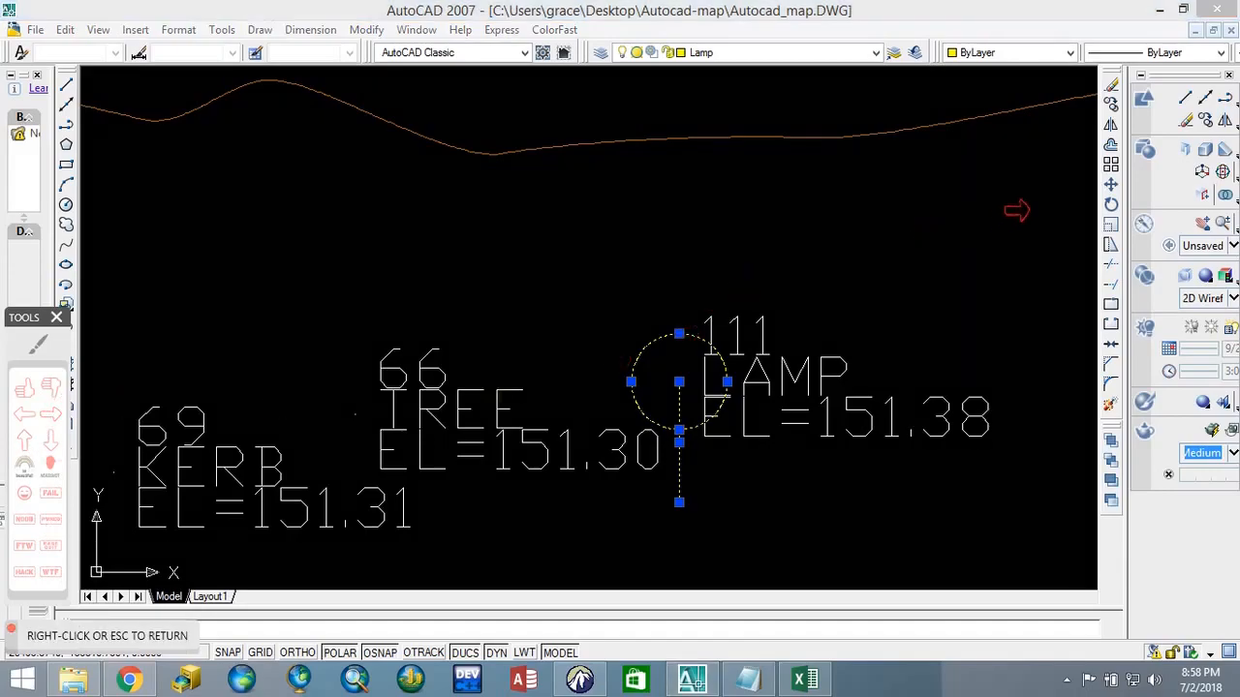
{"action": "left_click", "coordinate": [1024, 210]}
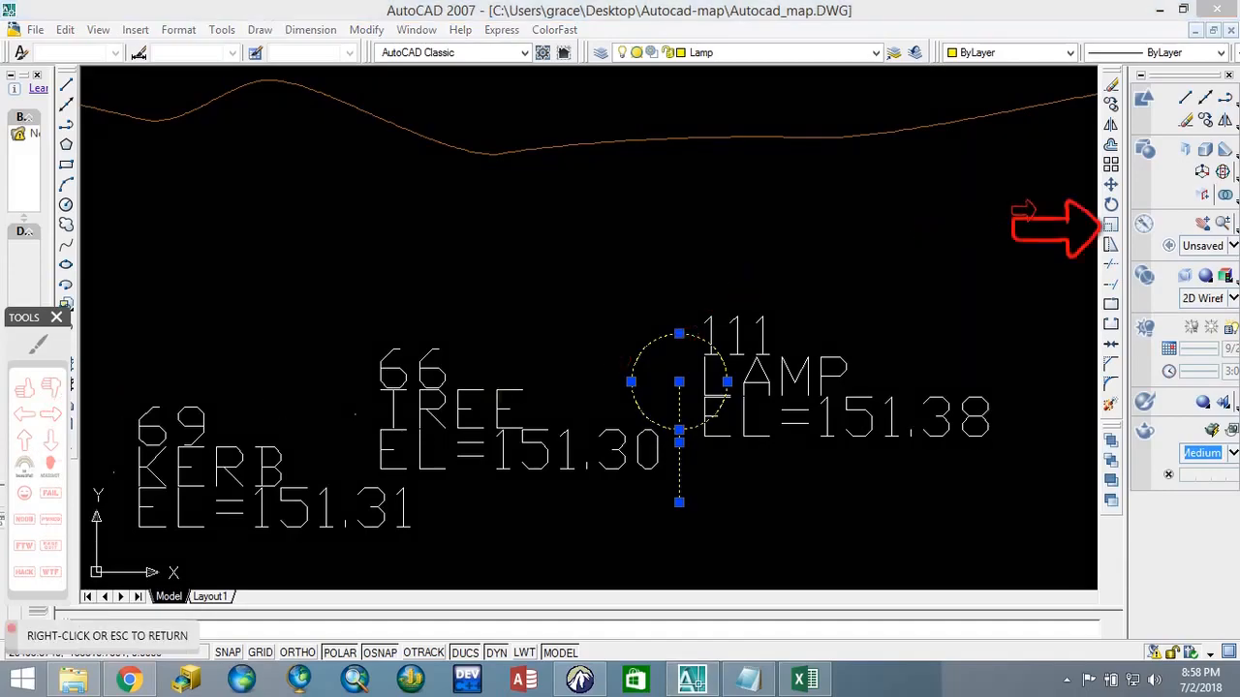
{"action": "right_click", "coordinate": [943, 293]}
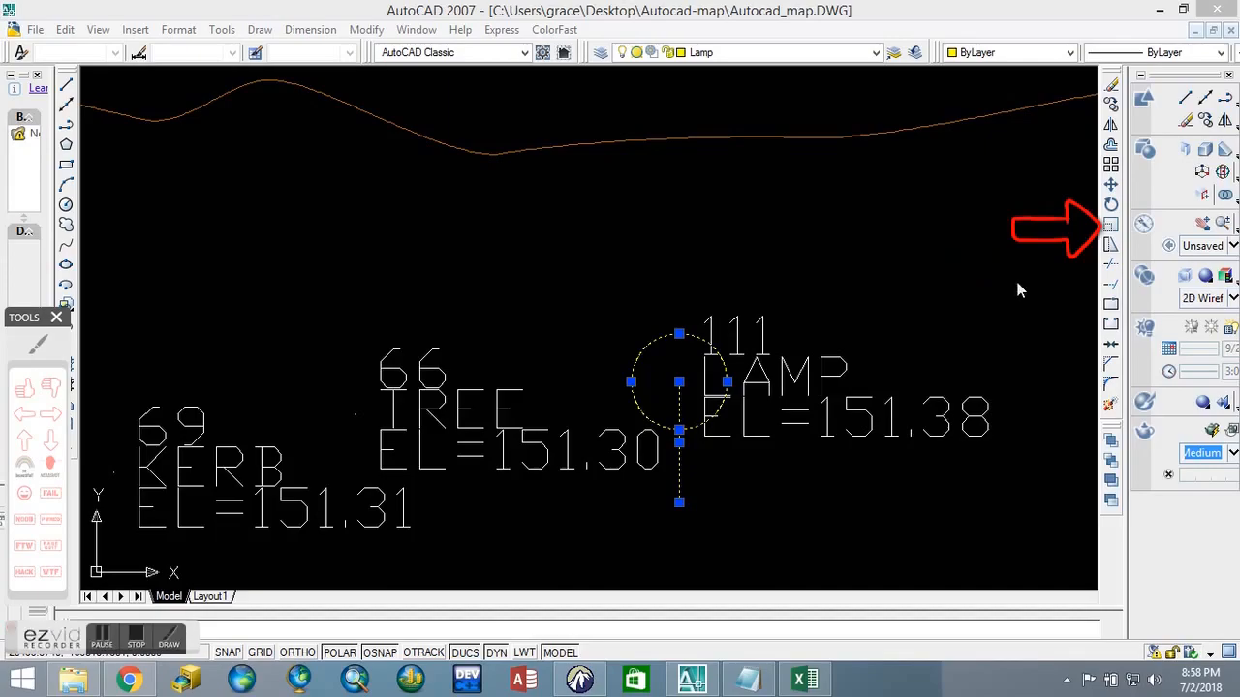
{"action": "left_click", "coordinate": [1110, 225]}
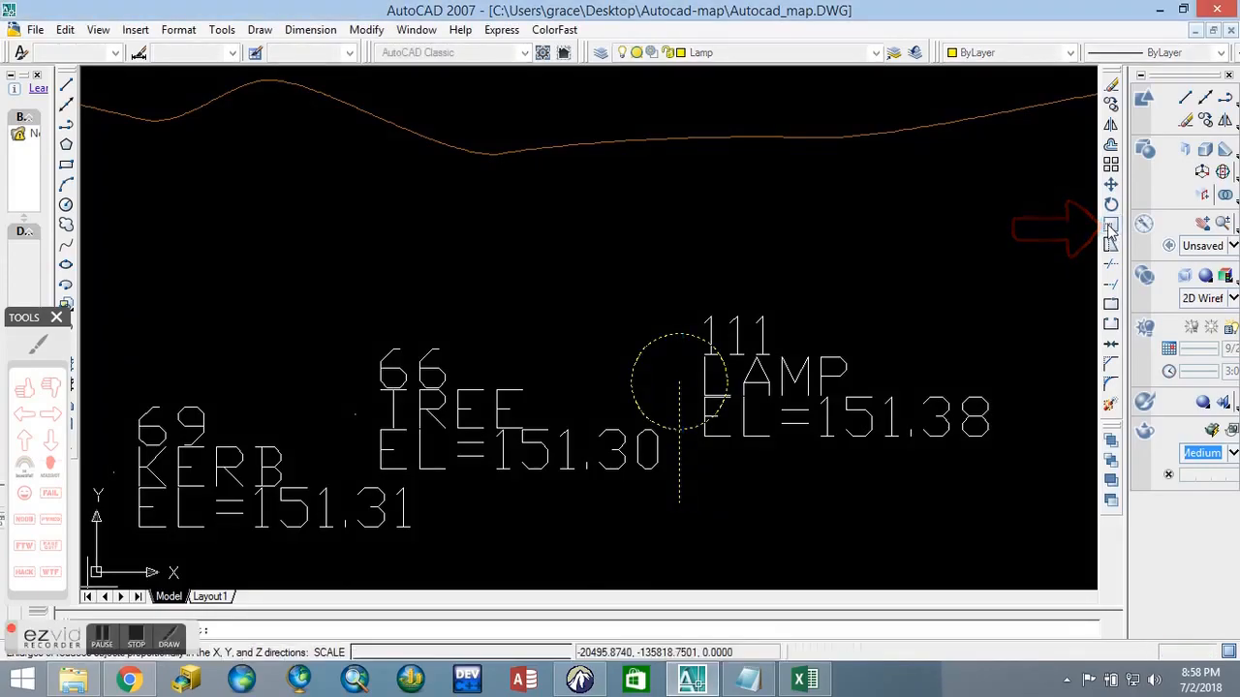
{"action": "left_click", "coordinate": [680, 386]}
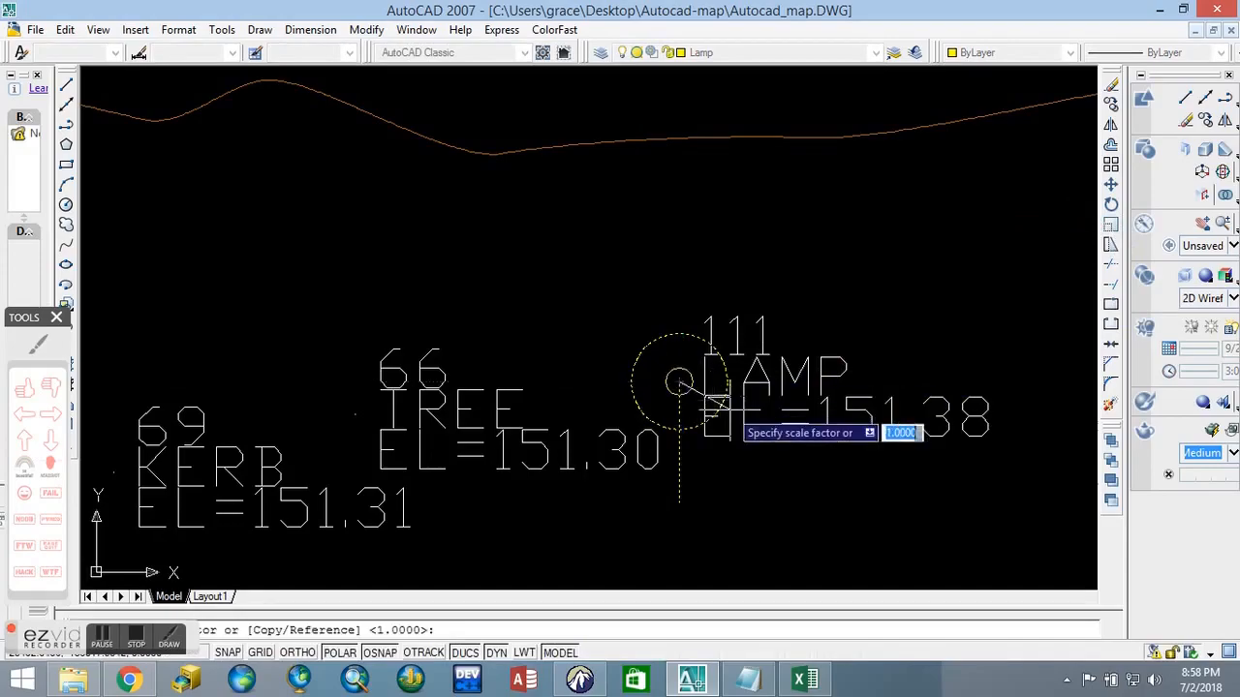
{"action": "left_click", "coordinate": [954, 516]}
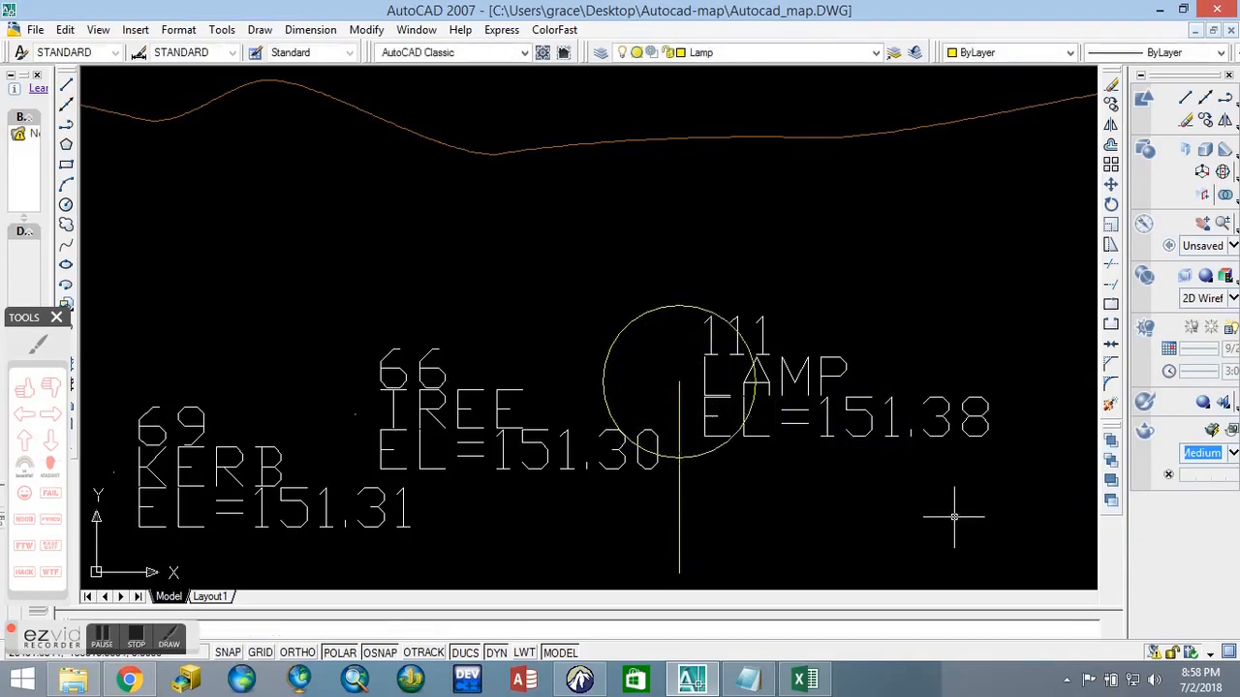
Step: Examine the building points 103 to 106 and the neighbouring survey points in the northwestern tip of the site
{"action": "scroll", "coordinate": [760, 466], "scroll_direction": "down", "scroll_amount": 10}
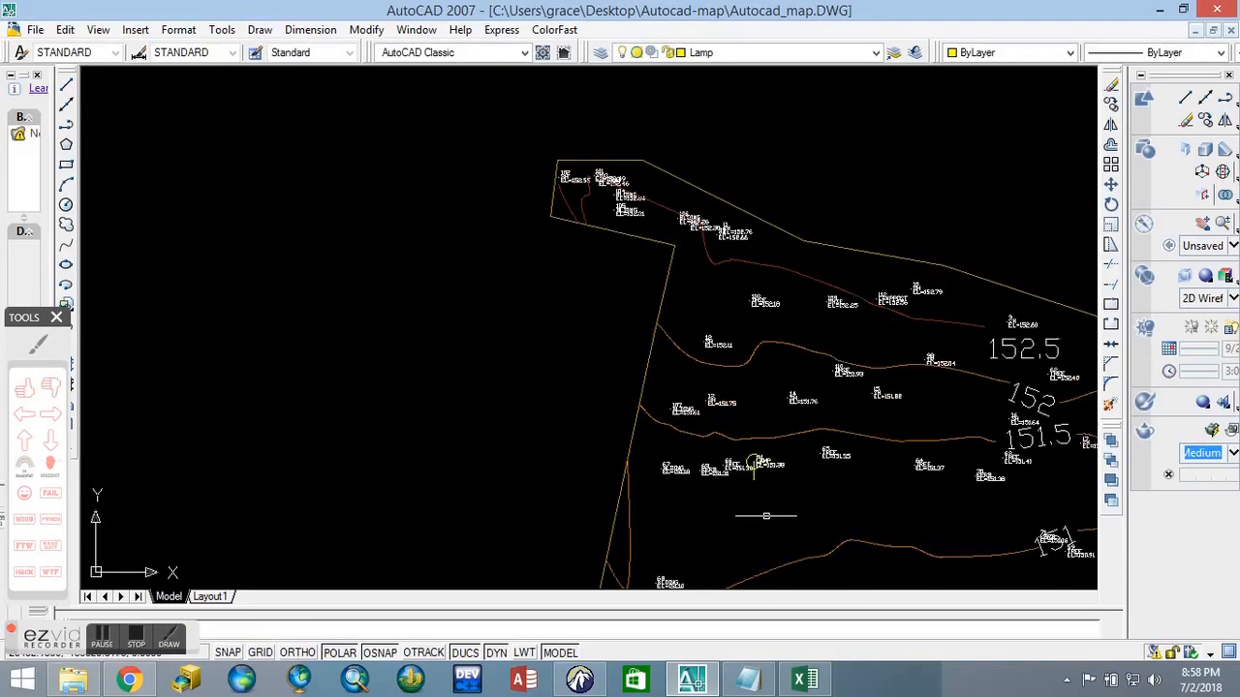
{"action": "scroll", "coordinate": [760, 456], "scroll_direction": "up", "scroll_amount": 3}
{"action": "scroll", "coordinate": [744, 445], "scroll_direction": "down", "scroll_amount": 8}
{"action": "scroll", "coordinate": [680, 319], "scroll_direction": "up", "scroll_amount": 8}
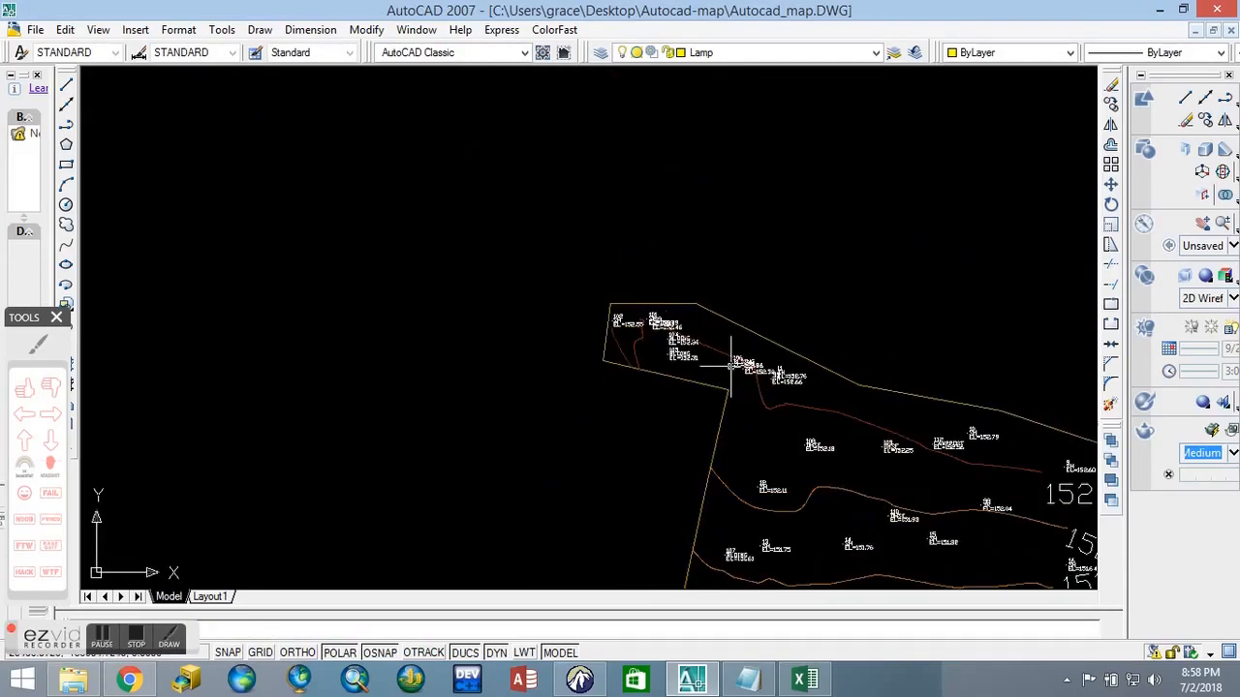
{"action": "scroll", "coordinate": [681, 320], "scroll_direction": "up", "scroll_amount": 3}
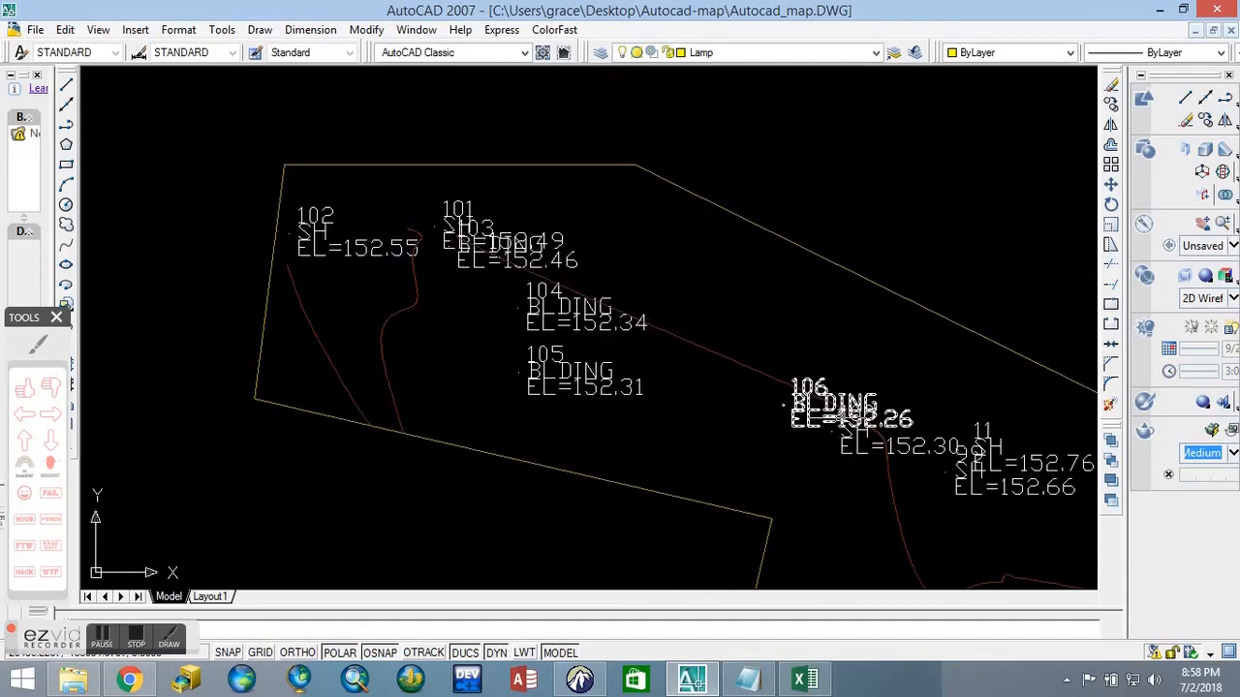
{"action": "scroll", "coordinate": [835, 424], "scroll_direction": "up", "scroll_amount": 3}
{"action": "scroll", "coordinate": [740, 392], "scroll_direction": "down", "scroll_amount": 2}
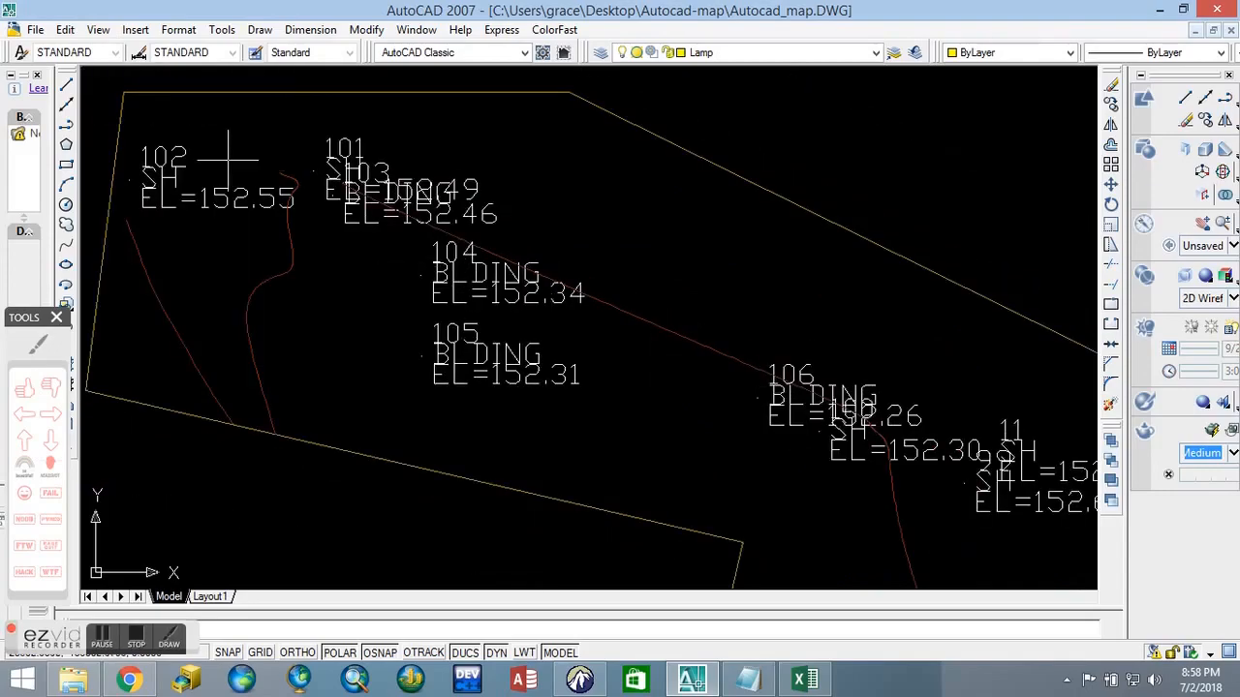
{"action": "scroll", "coordinate": [269, 169], "scroll_direction": "down", "scroll_amount": 6}
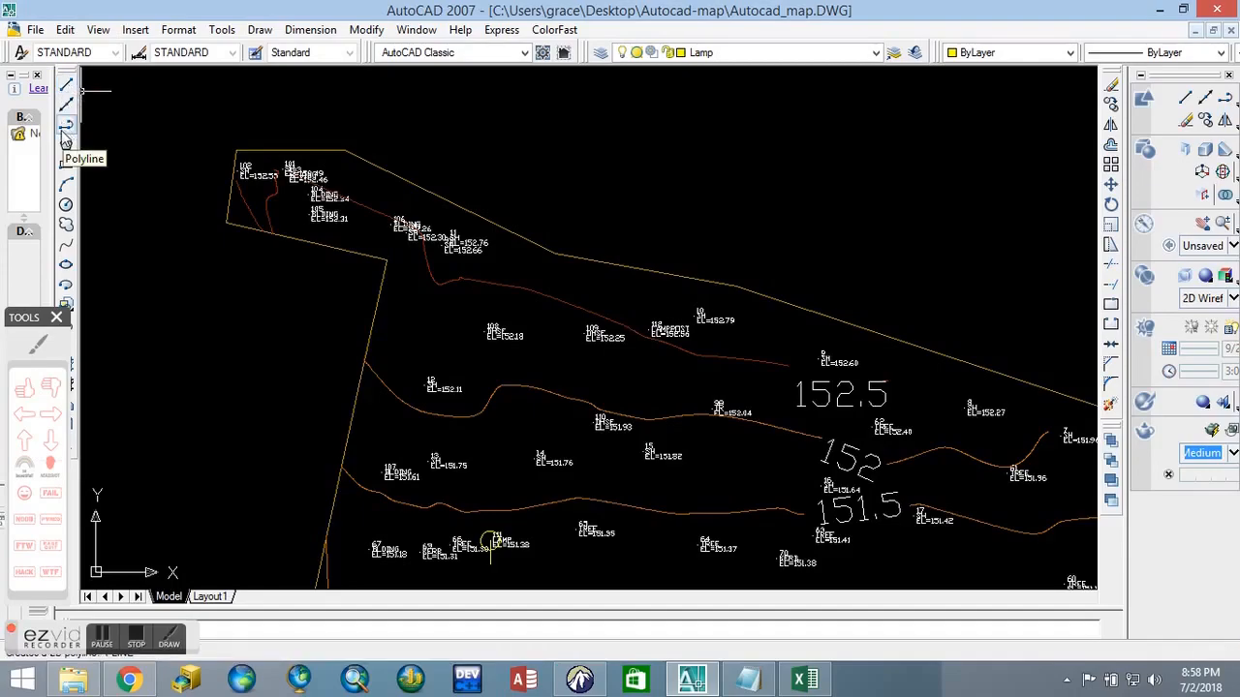
Step: Draw three connected straight segments with the Line command as an open zigzag in the empty space west of the site
{"action": "scroll", "coordinate": [675, 198], "scroll_direction": "down", "scroll_amount": 6}
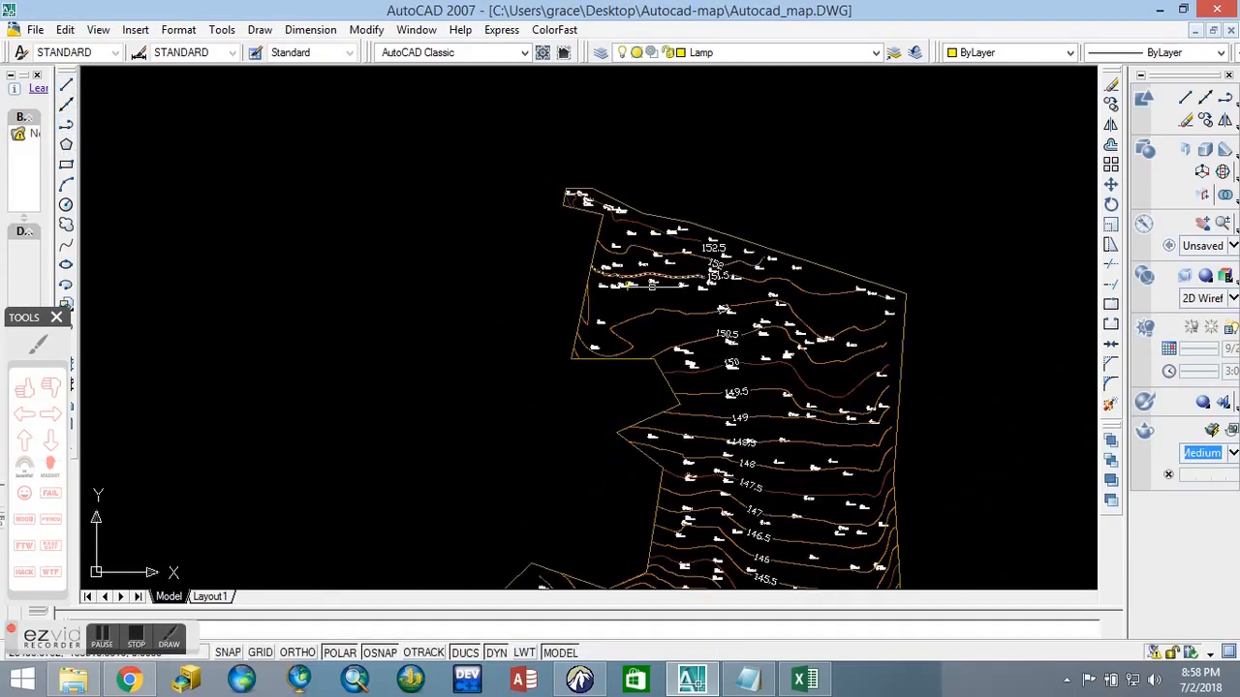
{"action": "left_click", "coordinate": [68, 86]}
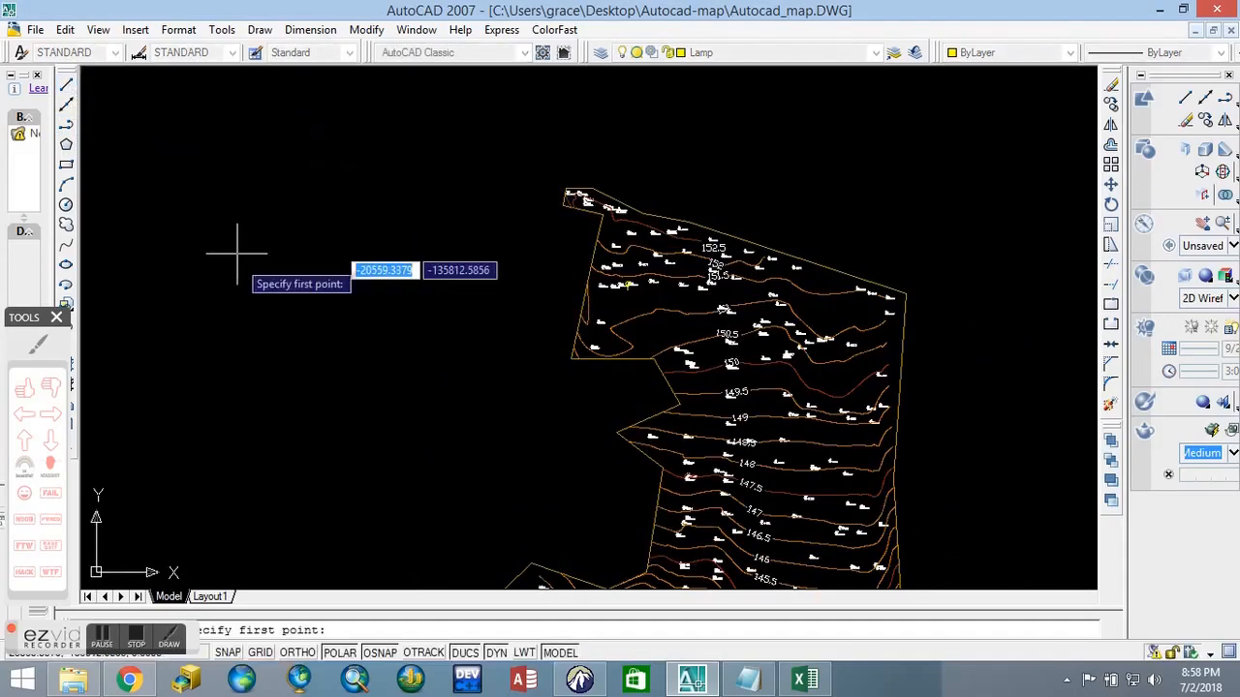
{"action": "left_click", "coordinate": [231, 363]}
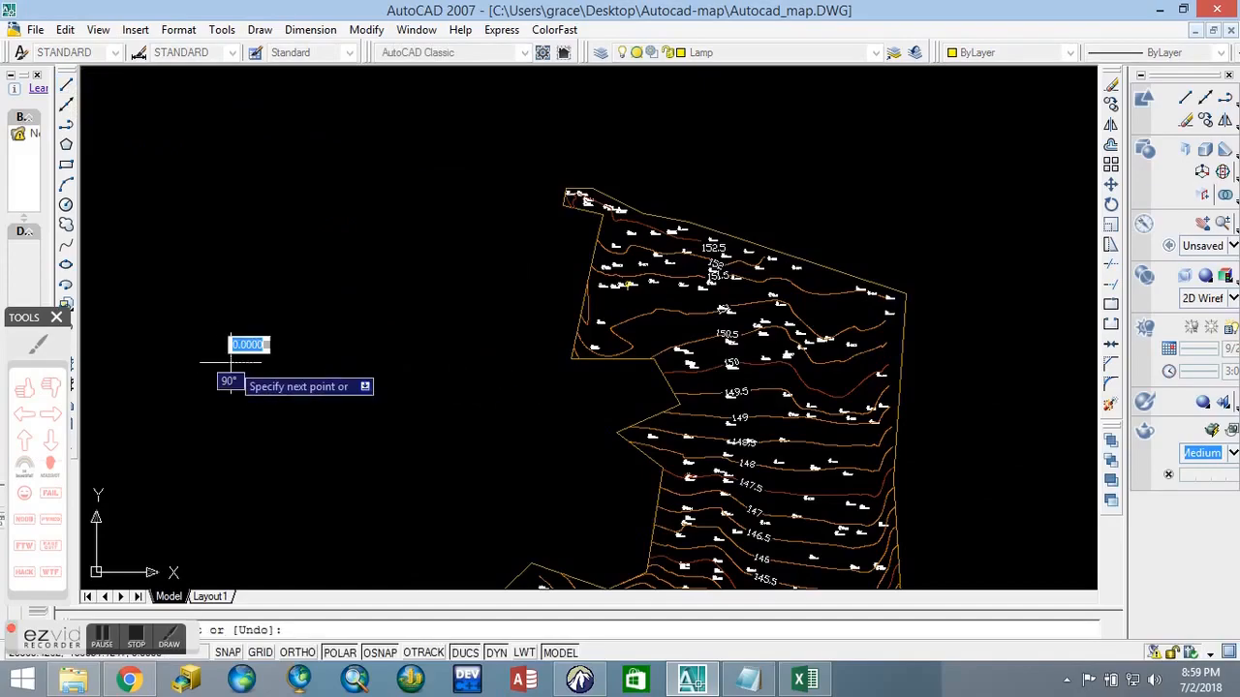
{"action": "left_click", "coordinate": [408, 152]}
{"action": "left_click", "coordinate": [466, 382]}
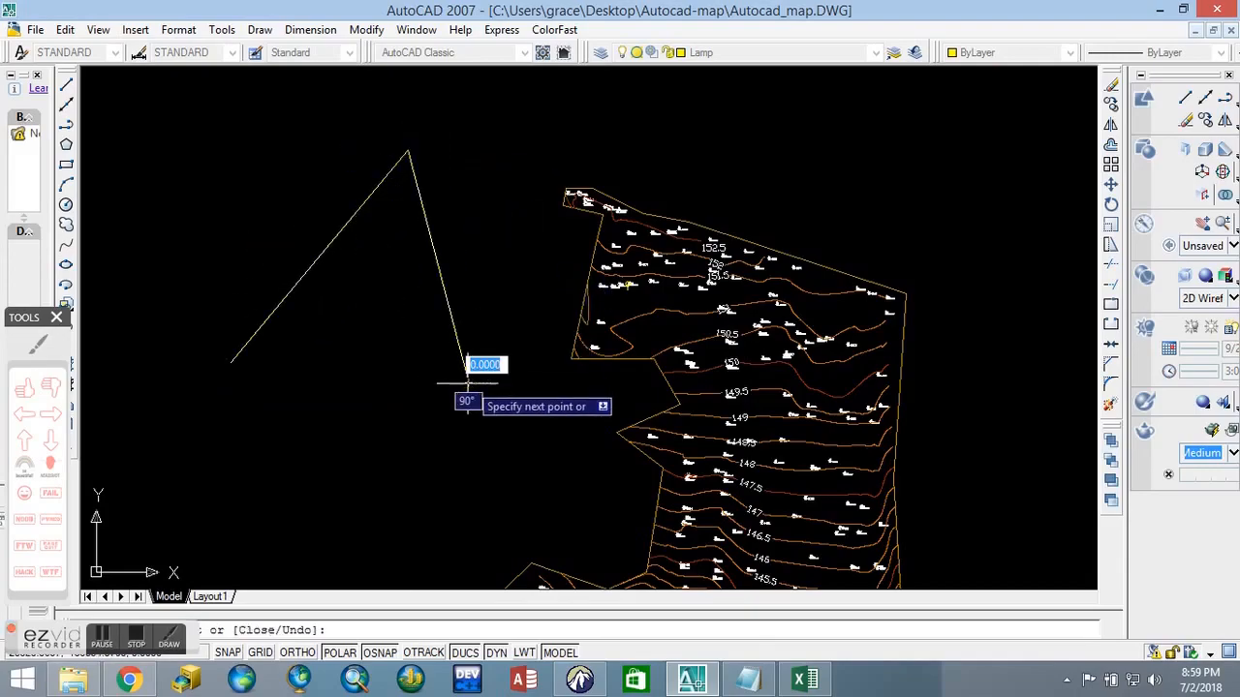
{"action": "left_click", "coordinate": [226, 418]}
{"action": "right_click", "coordinate": [226, 419]}
{"action": "left_click", "coordinate": [276, 429]}
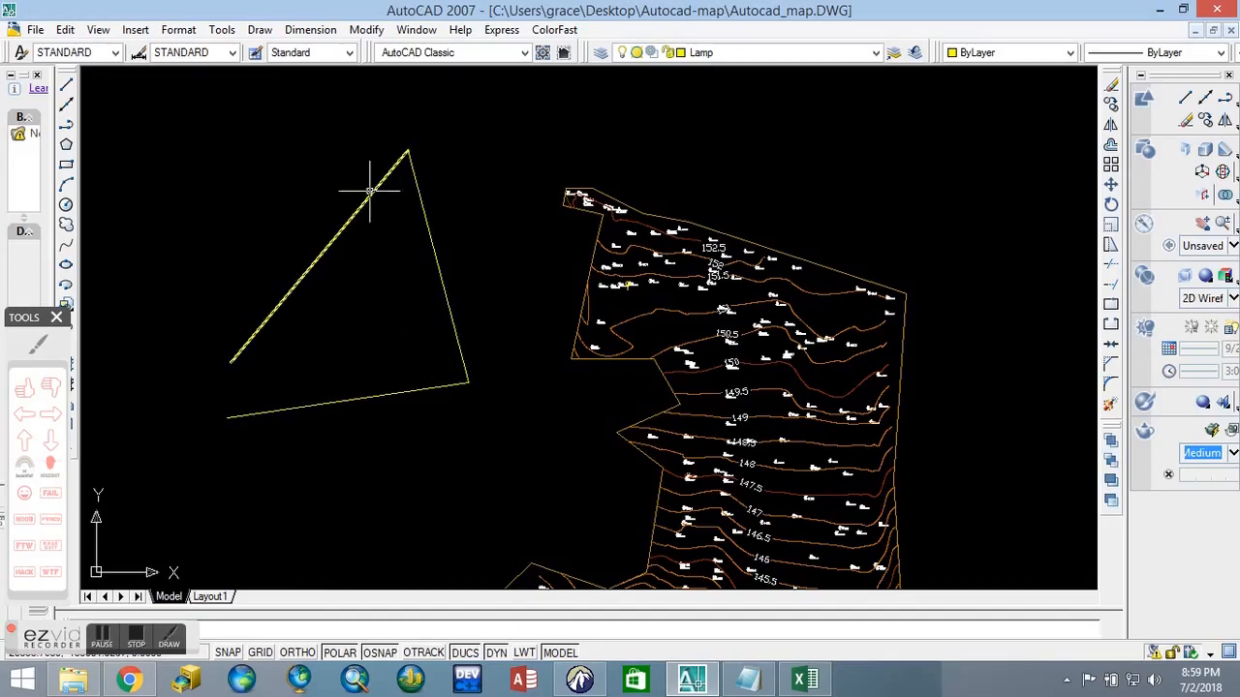
Step: Erase the three straight zigzag lines from the empty space west of the site
{"action": "left_click", "coordinate": [452, 317]}
{"action": "key", "text": "Delete"}
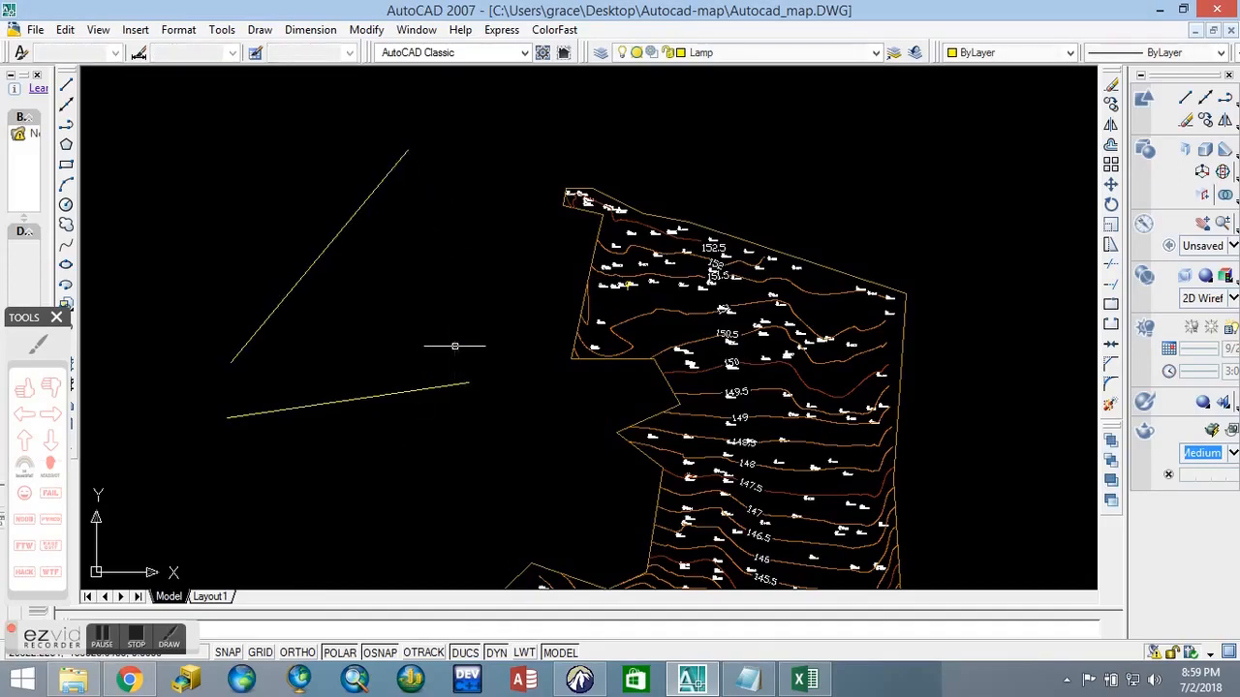
{"action": "left_click", "coordinate": [356, 205]}
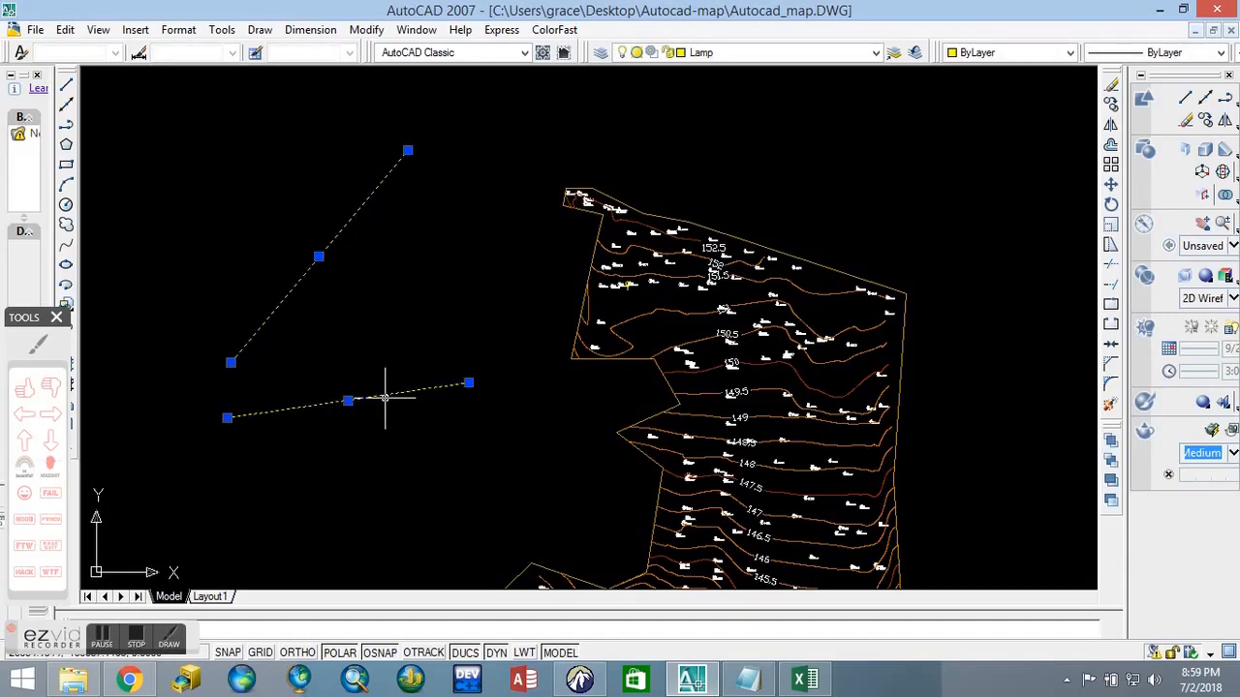
{"action": "key", "text": "Delete"}
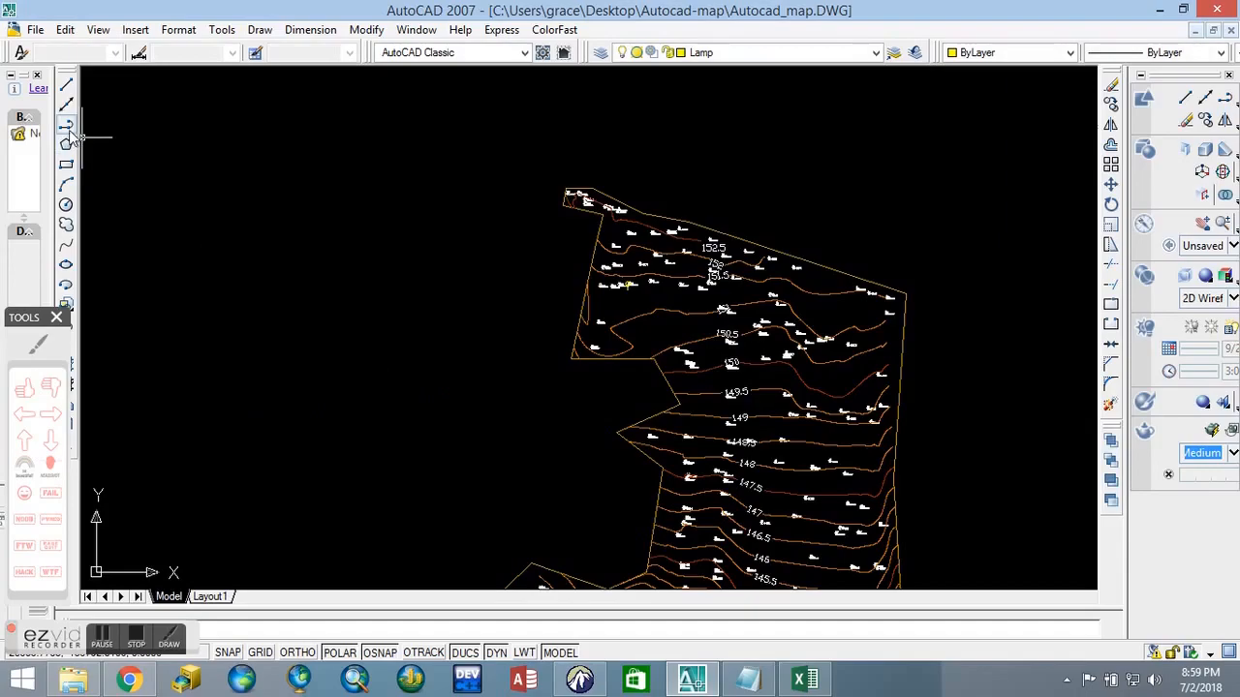
{"action": "left_click", "coordinate": [24, 416]}
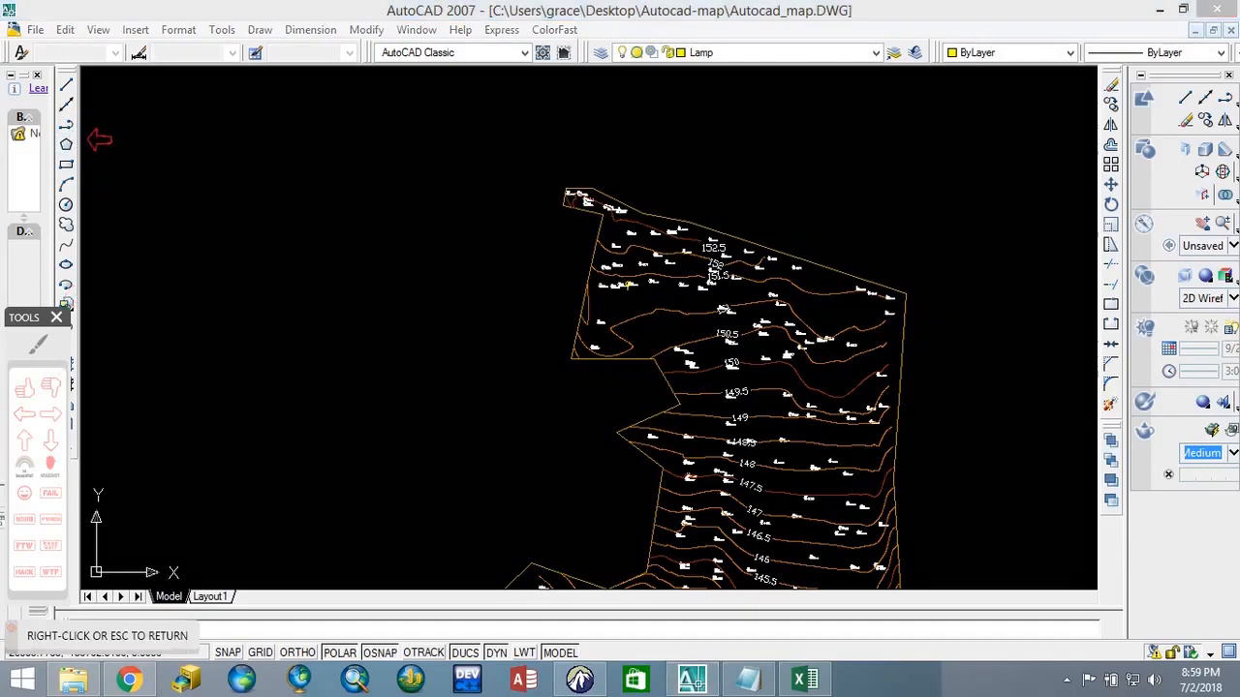
{"action": "left_click", "coordinate": [77, 126]}
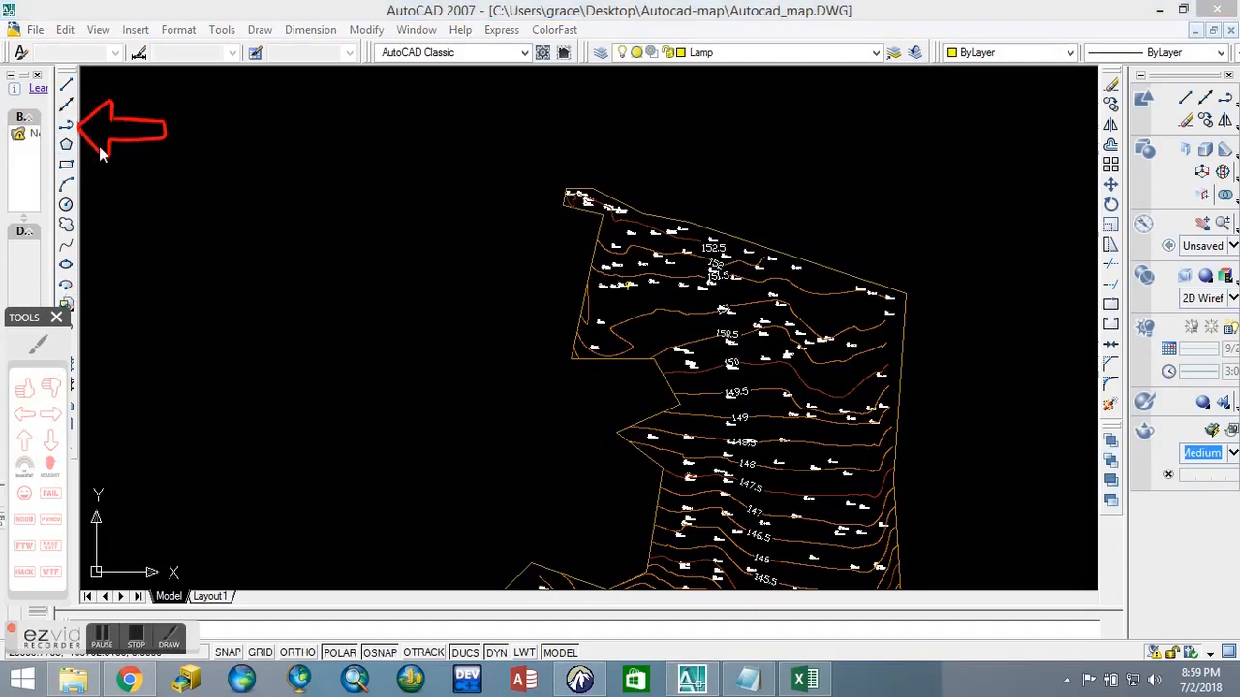
Step: Draw an open three-segment polyline in the empty space west of the site and erase it as one object
{"action": "left_click", "coordinate": [66, 125]}
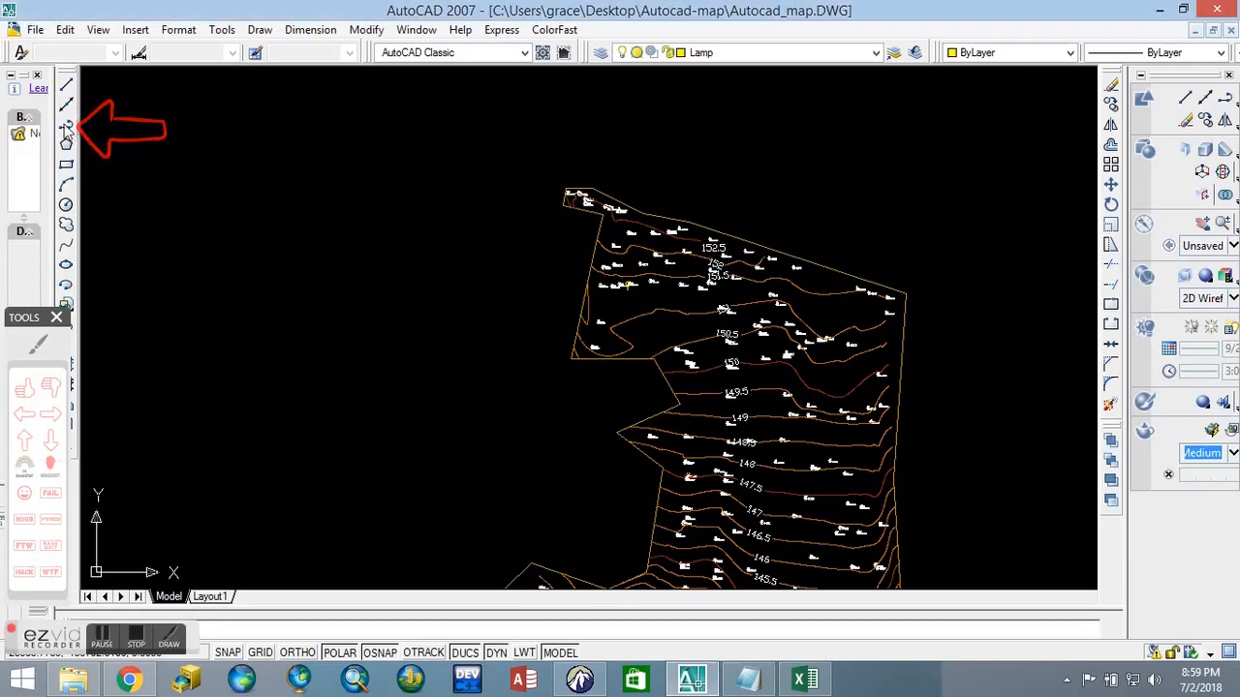
{"action": "left_click", "coordinate": [229, 181]}
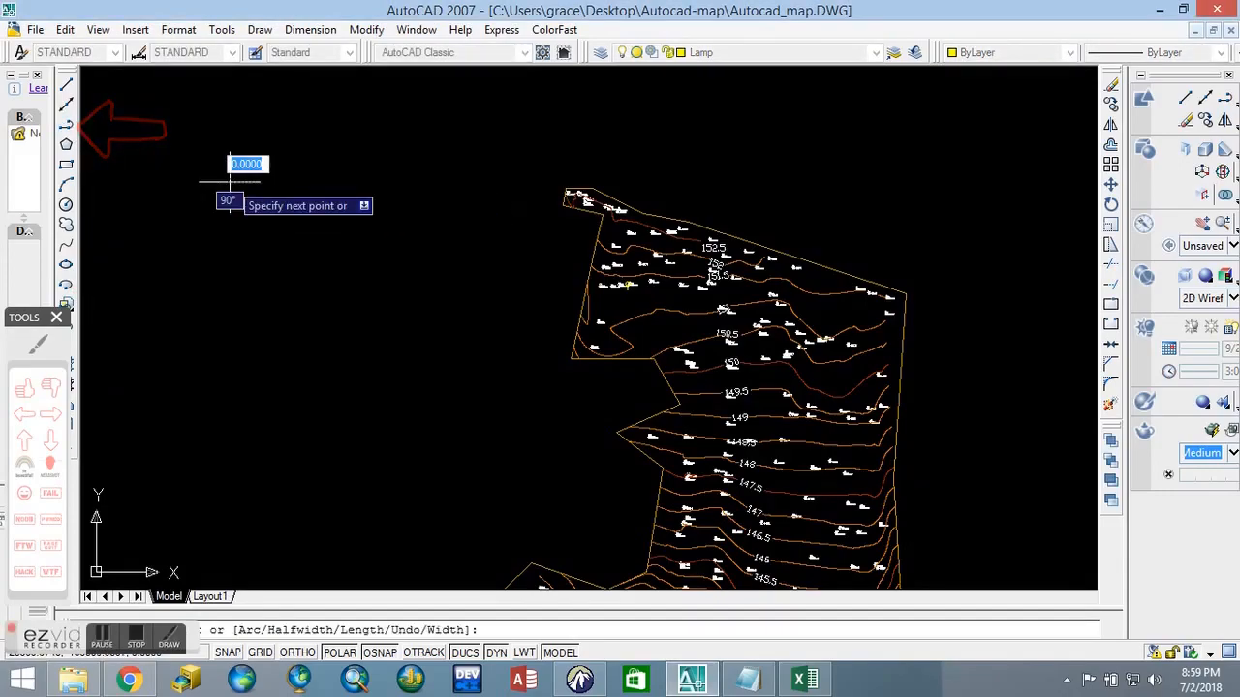
{"action": "left_click", "coordinate": [422, 268]}
{"action": "left_click", "coordinate": [272, 407]}
{"action": "right_click", "coordinate": [160, 264]}
{"action": "left_click", "coordinate": [184, 274]}
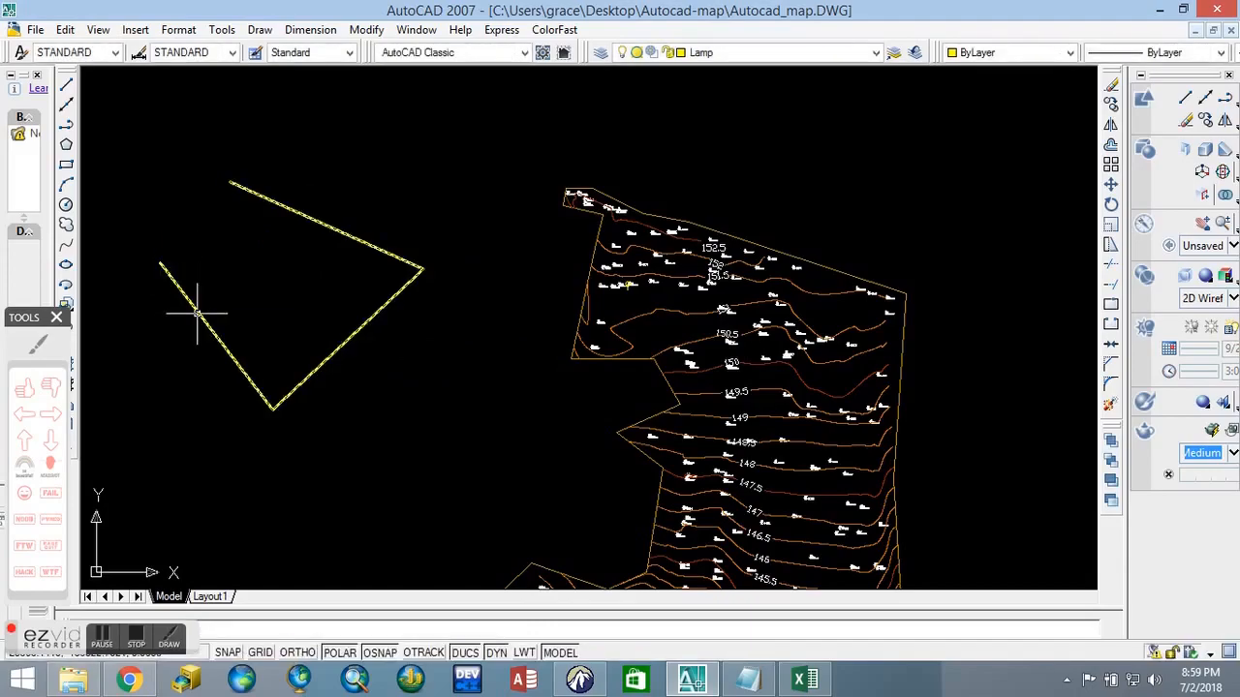
{"action": "left_click", "coordinate": [197, 312]}
{"action": "key", "text": "Delete"}
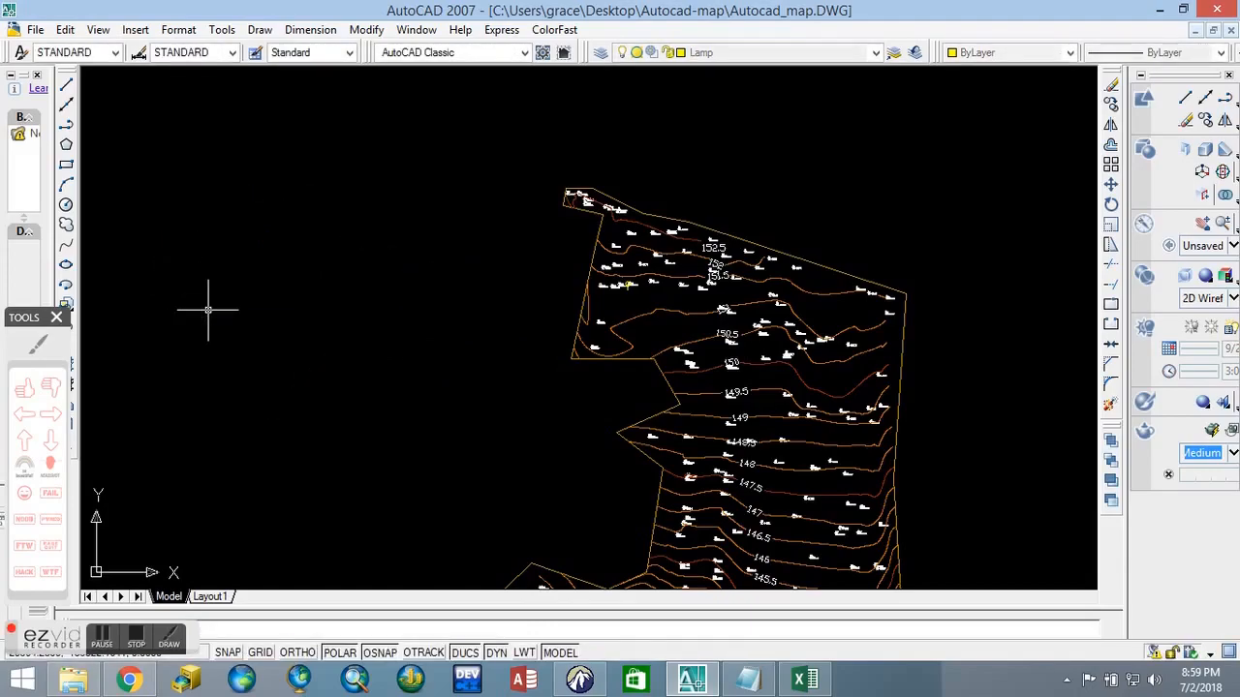
Step: Make Building the current layer
{"action": "scroll", "coordinate": [291, 208], "scroll_direction": "down", "scroll_amount": 3}
{"action": "scroll", "coordinate": [507, 265], "scroll_direction": "up", "scroll_amount": 3}
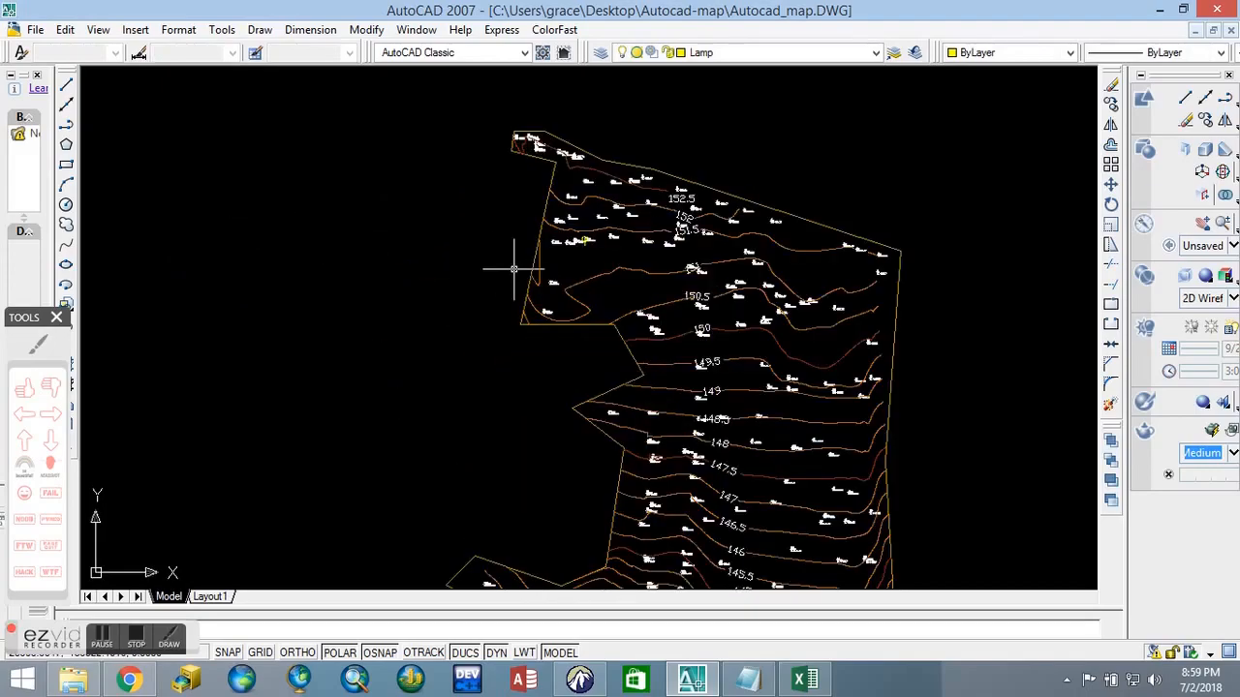
{"action": "scroll", "coordinate": [523, 264], "scroll_direction": "down", "scroll_amount": 4}
{"action": "scroll", "coordinate": [542, 223], "scroll_direction": "up", "scroll_amount": 8}
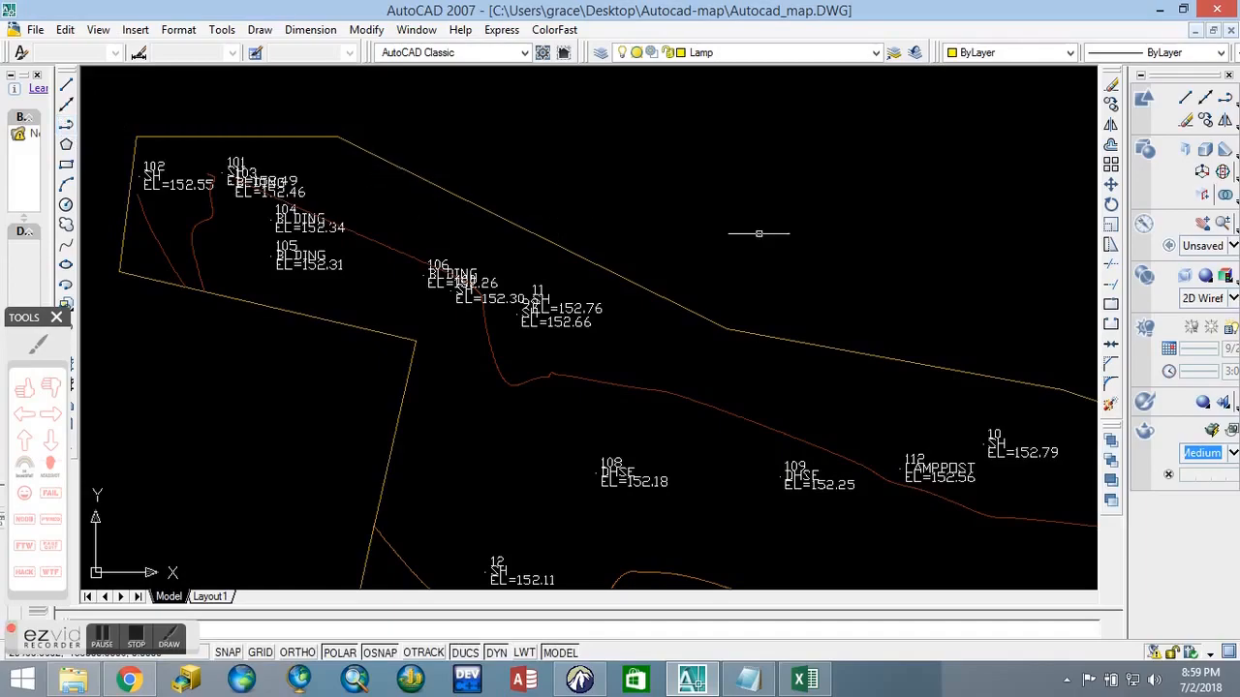
{"action": "left_click", "coordinate": [602, 55]}
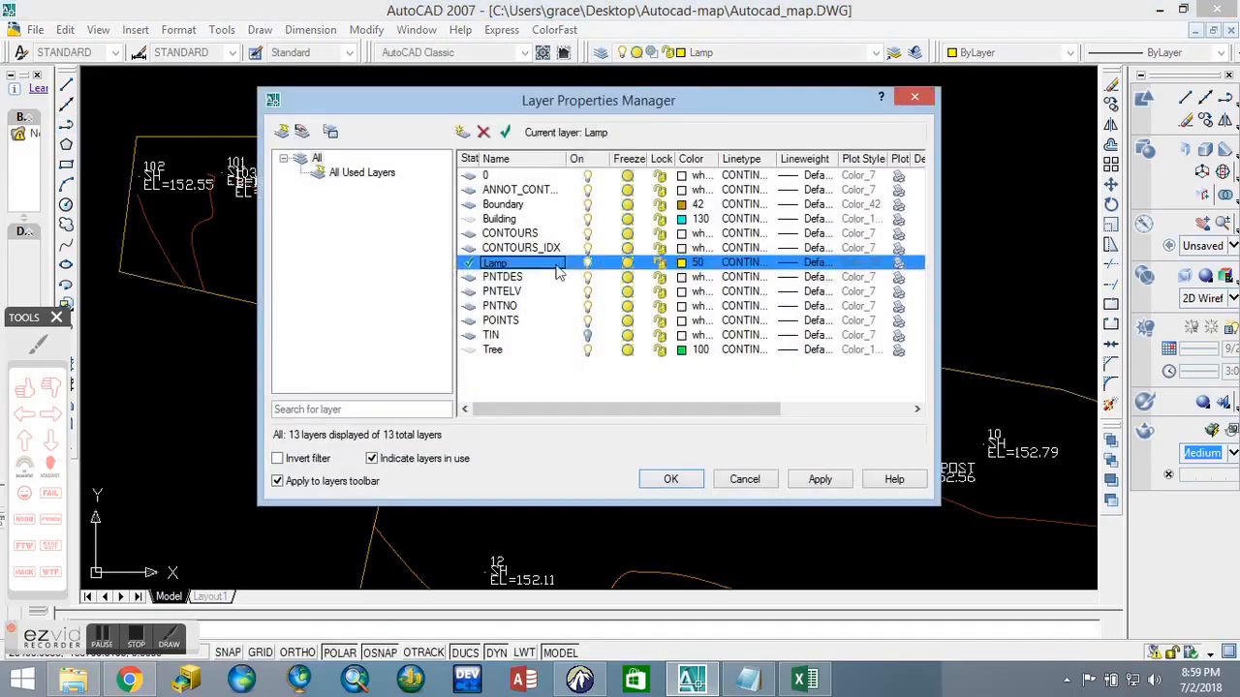
{"action": "left_click", "coordinate": [474, 223]}
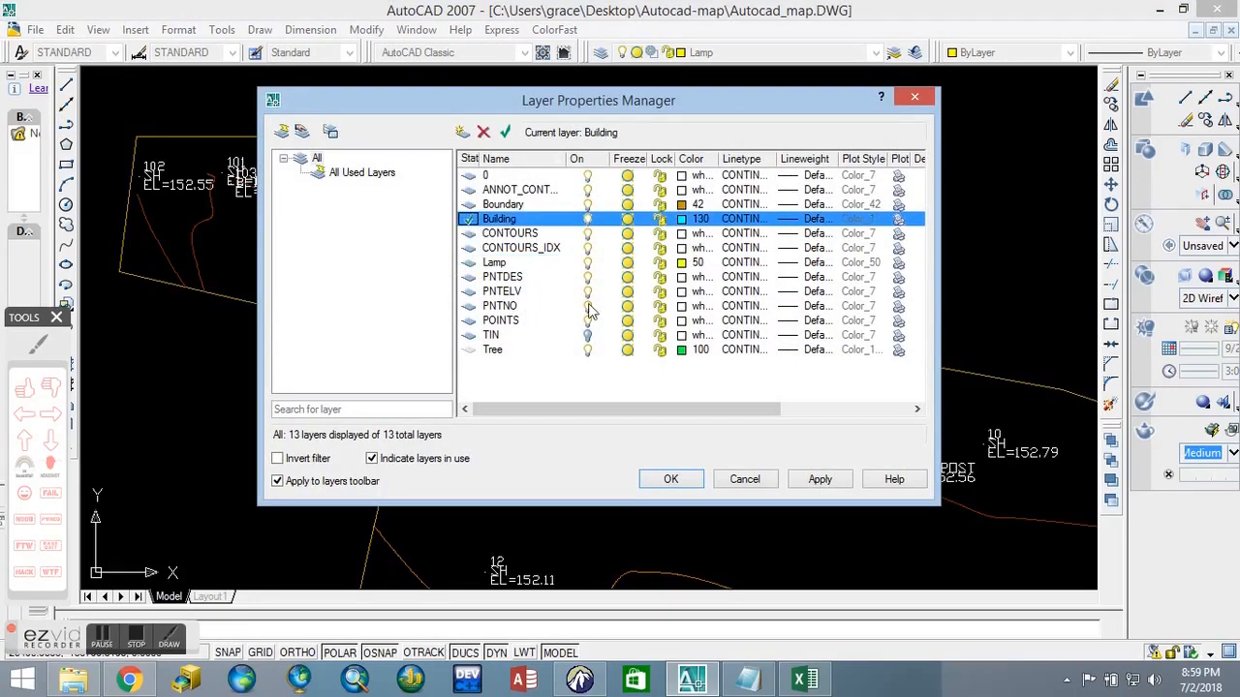
{"action": "left_click", "coordinate": [670, 478]}
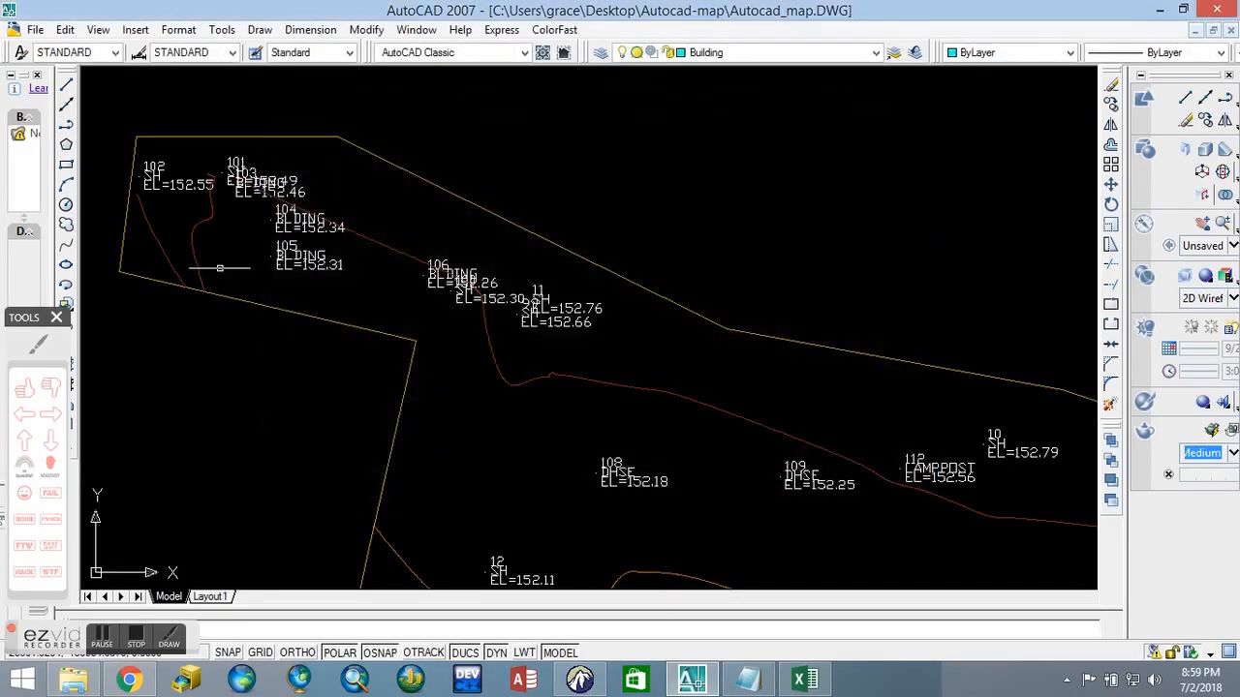
Step: Start a polyline at building point 103 in the site's northwestern tip and run it through point 105 to point 106
{"action": "scroll", "coordinate": [152, 172], "scroll_direction": "up", "scroll_amount": 3}
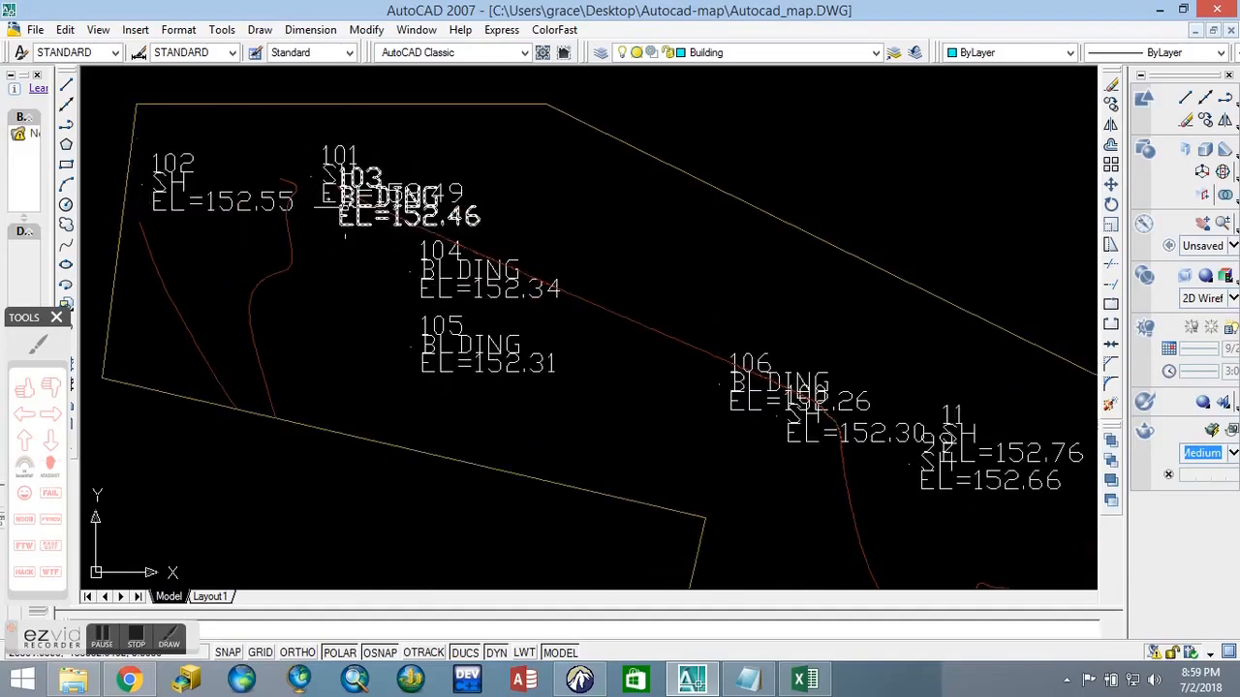
{"action": "scroll", "coordinate": [339, 209], "scroll_direction": "up", "scroll_amount": 3}
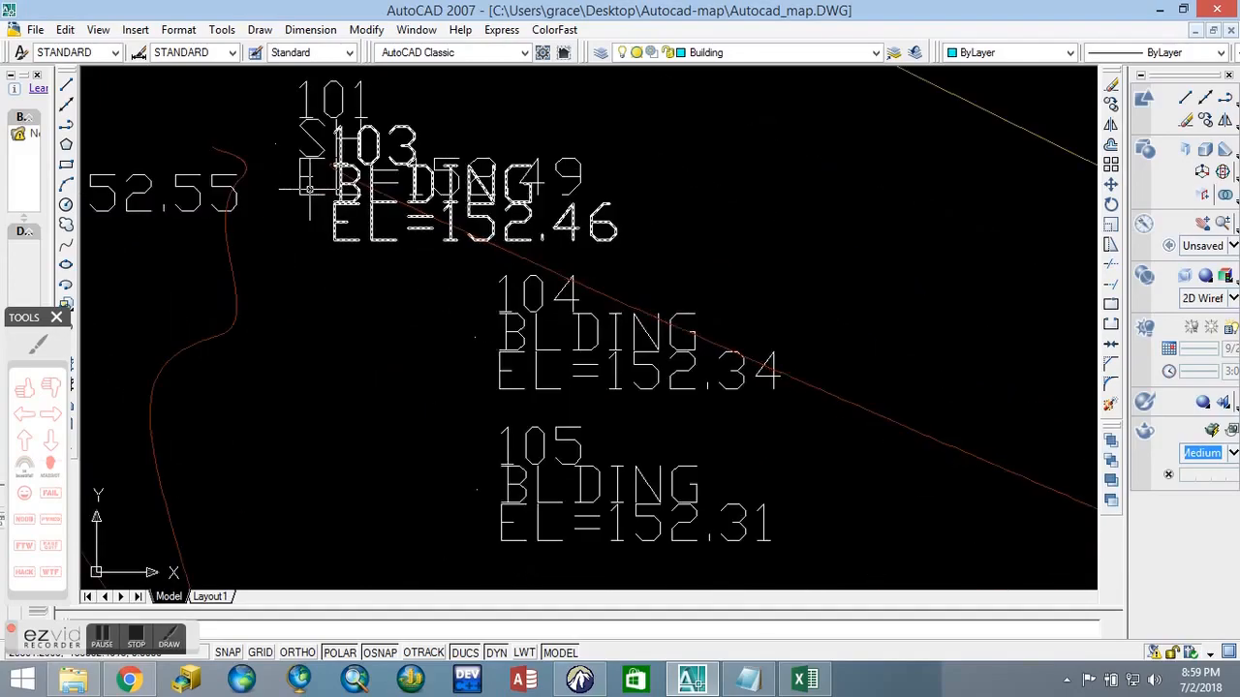
{"action": "left_click", "coordinate": [66, 126]}
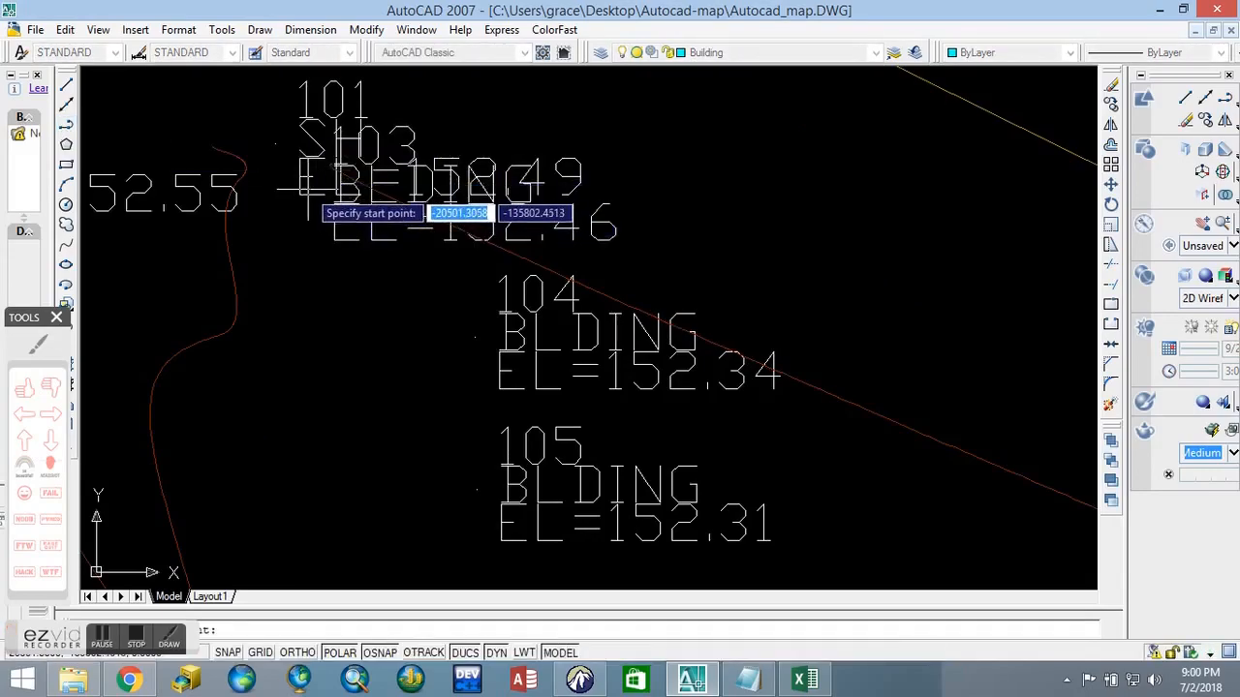
{"action": "left_click", "coordinate": [337, 225]}
{"action": "scroll", "coordinate": [359, 251], "scroll_direction": "down", "scroll_amount": 5}
{"action": "scroll", "coordinate": [397, 310], "scroll_direction": "up", "scroll_amount": 4}
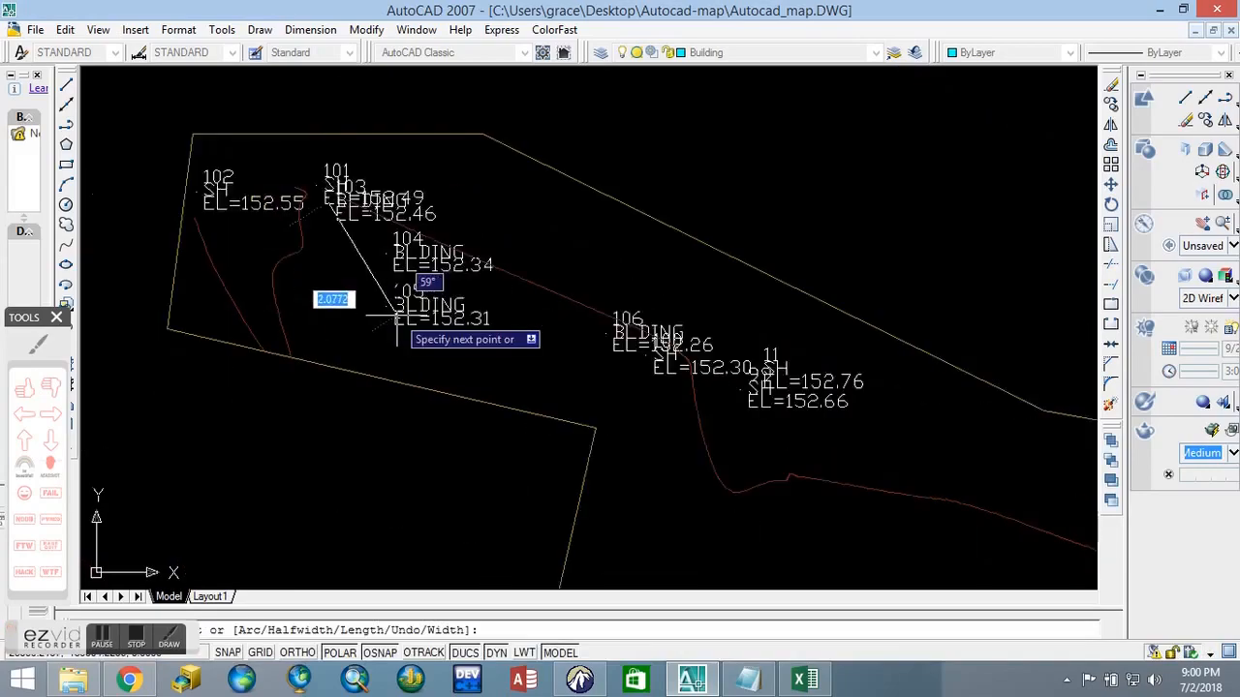
{"action": "left_click", "coordinate": [377, 295]}
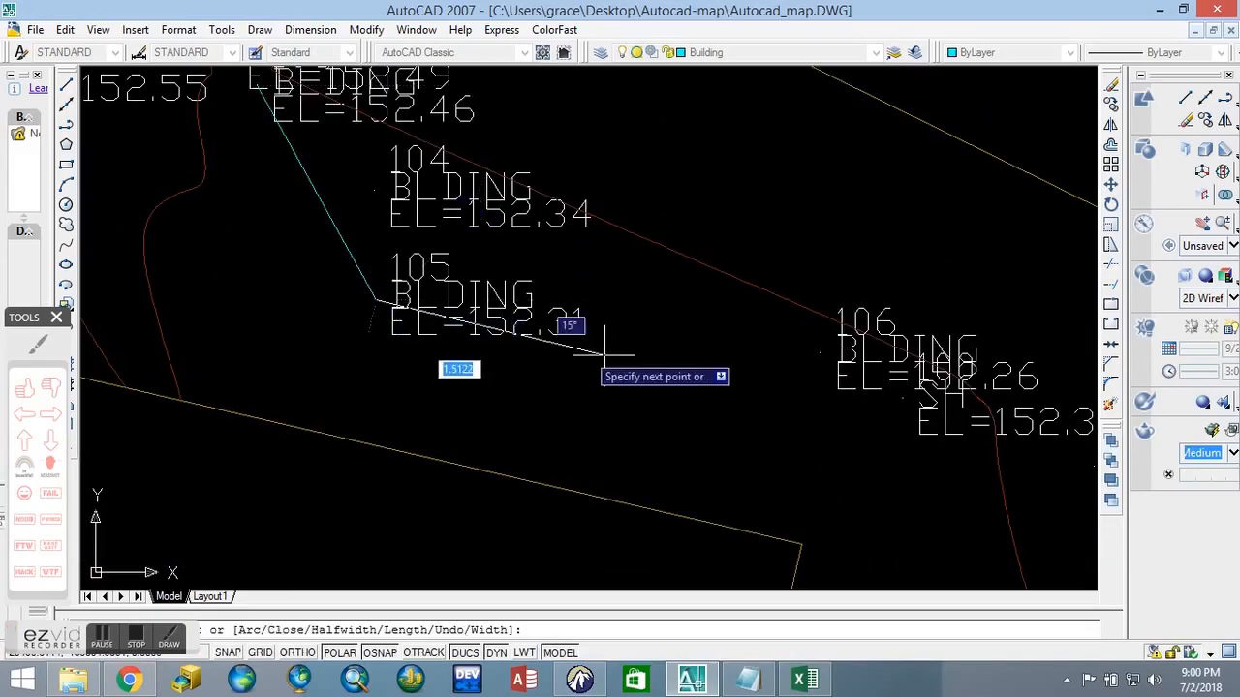
{"action": "scroll", "coordinate": [784, 354], "scroll_direction": "up", "scroll_amount": 4}
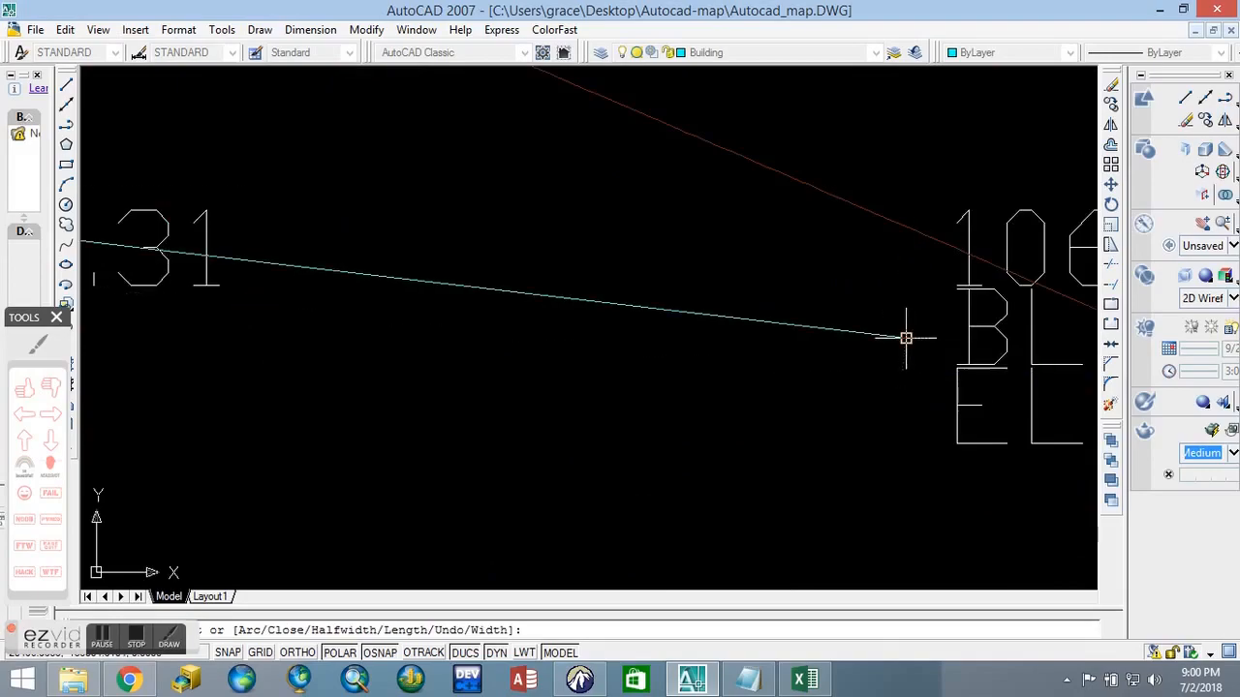
{"action": "scroll", "coordinate": [800, 386], "scroll_direction": "down", "scroll_amount": 5}
{"action": "scroll", "coordinate": [713, 335], "scroll_direction": "up", "scroll_amount": 8}
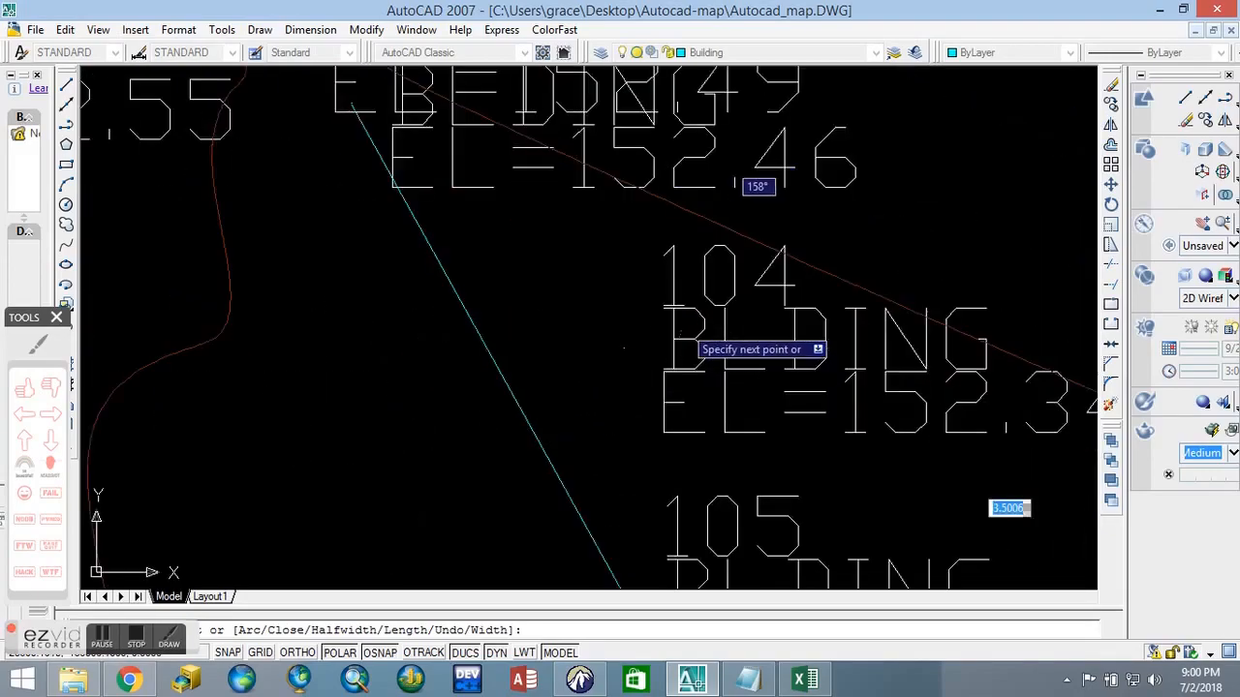
Step: Continue the building polyline from point 106 through point 104 back to its start at point 103 and end it there
{"action": "left_click", "coordinate": [624, 347]}
{"action": "scroll", "coordinate": [528, 223], "scroll_direction": "up", "scroll_amount": 3}
{"action": "scroll", "coordinate": [498, 207], "scroll_direction": "down", "scroll_amount": 6}
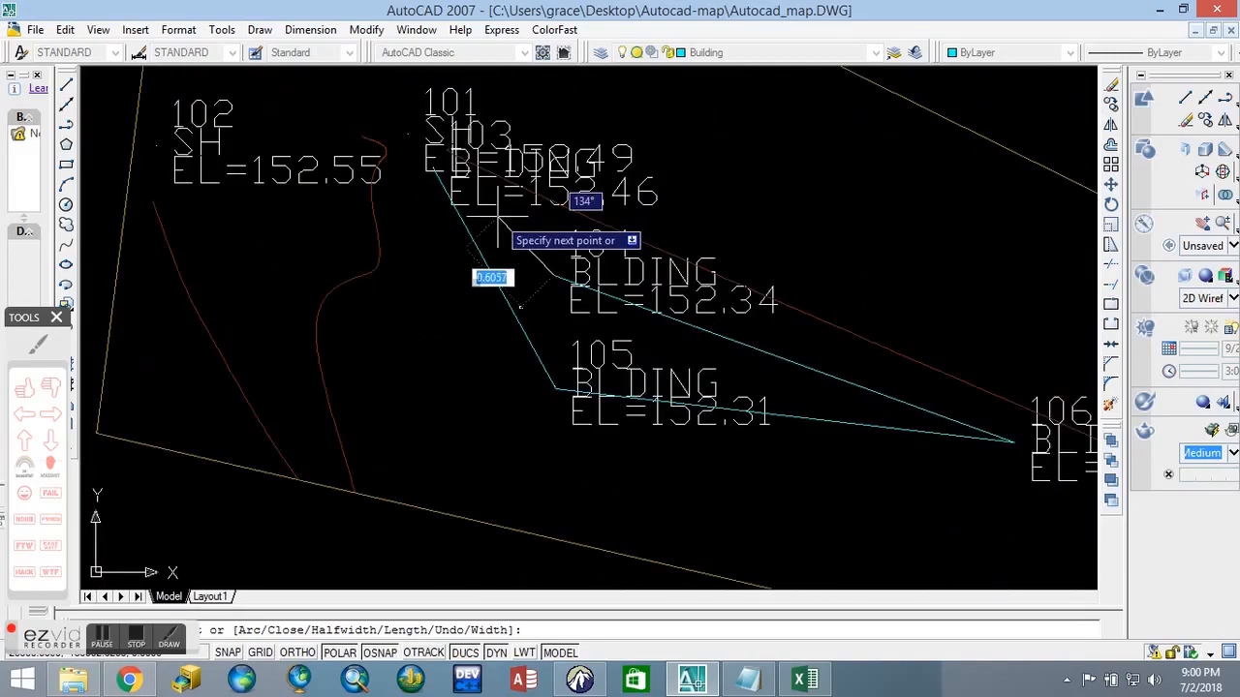
{"action": "scroll", "coordinate": [427, 159], "scroll_direction": "up", "scroll_amount": 3}
{"action": "scroll", "coordinate": [415, 170], "scroll_direction": "up", "scroll_amount": 1}
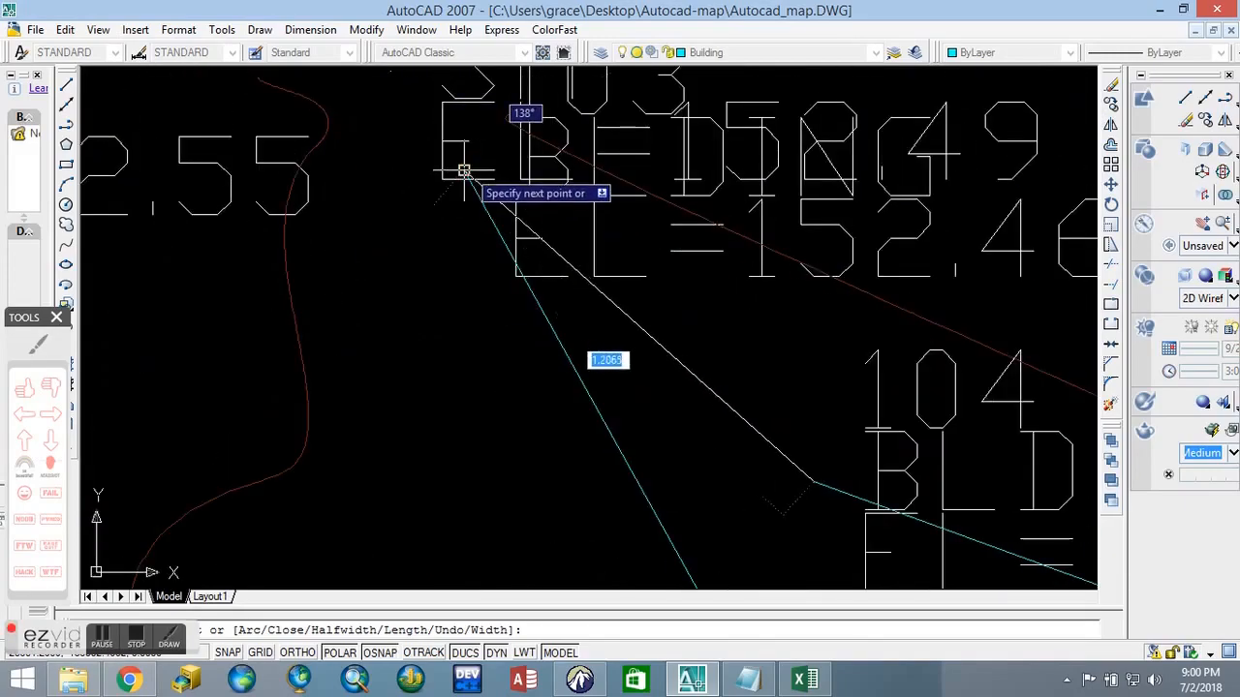
{"action": "left_click", "coordinate": [464, 172]}
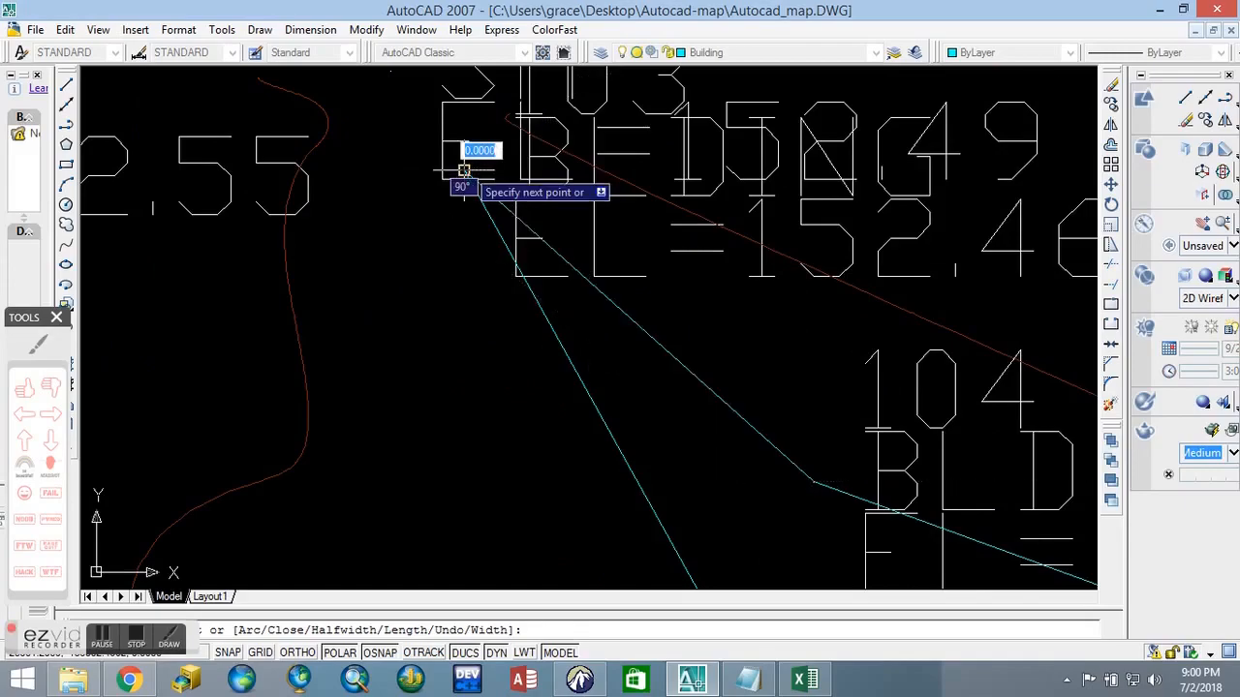
{"action": "right_click", "coordinate": [467, 170]}
{"action": "left_click", "coordinate": [505, 263]}
{"action": "scroll", "coordinate": [678, 319], "scroll_direction": "down", "scroll_amount": 4}
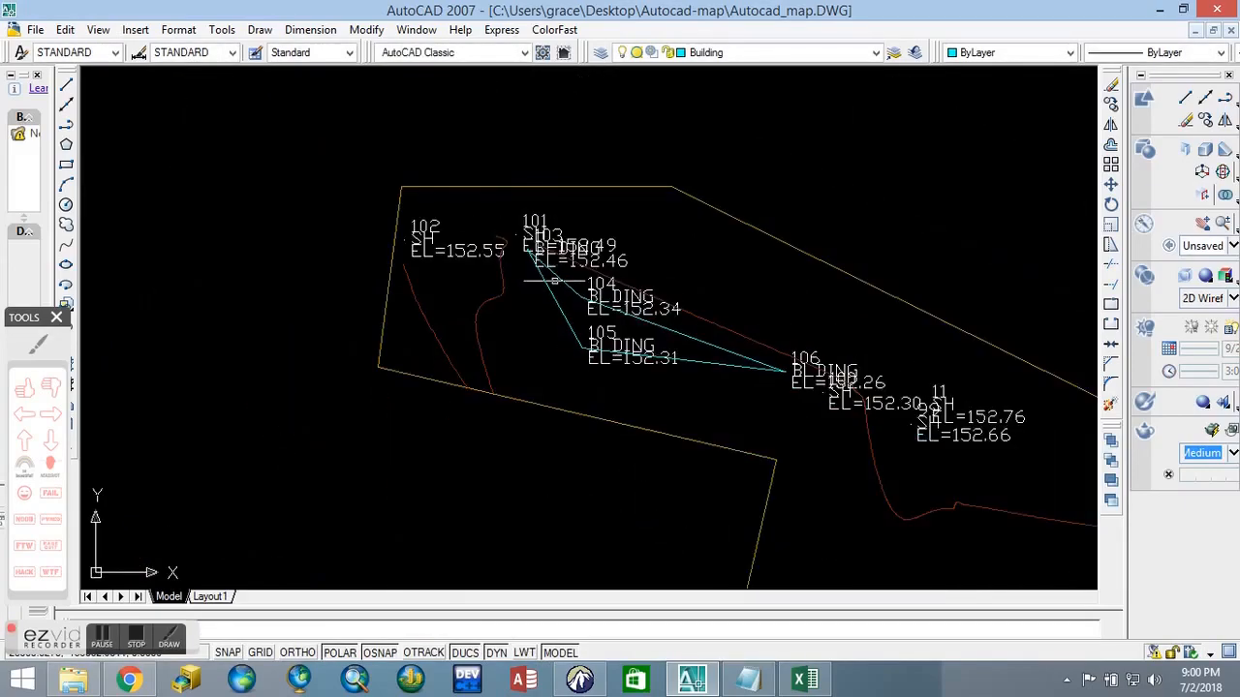
{"action": "scroll", "coordinate": [717, 337], "scroll_direction": "up", "scroll_amount": 1}
{"action": "scroll", "coordinate": [722, 339], "scroll_direction": "down", "scroll_amount": 4}
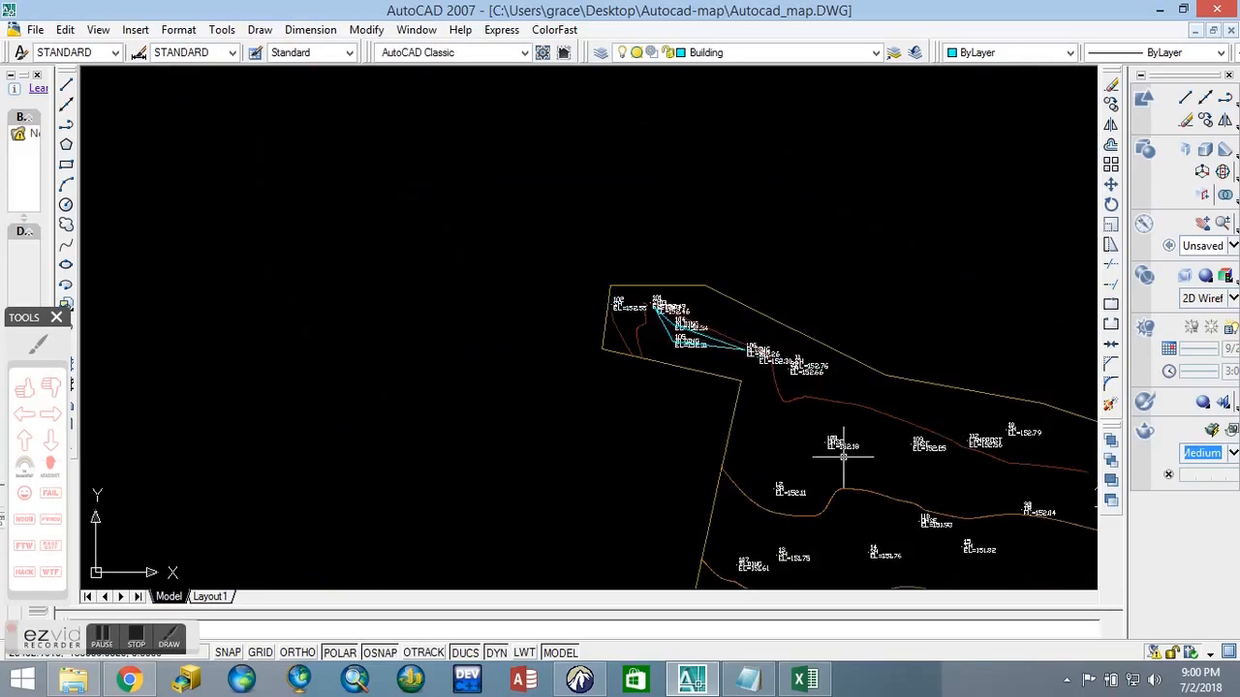
{"action": "scroll", "coordinate": [880, 423], "scroll_direction": "up", "scroll_amount": 2}
{"action": "scroll", "coordinate": [932, 408], "scroll_direction": "down", "scroll_amount": 4}
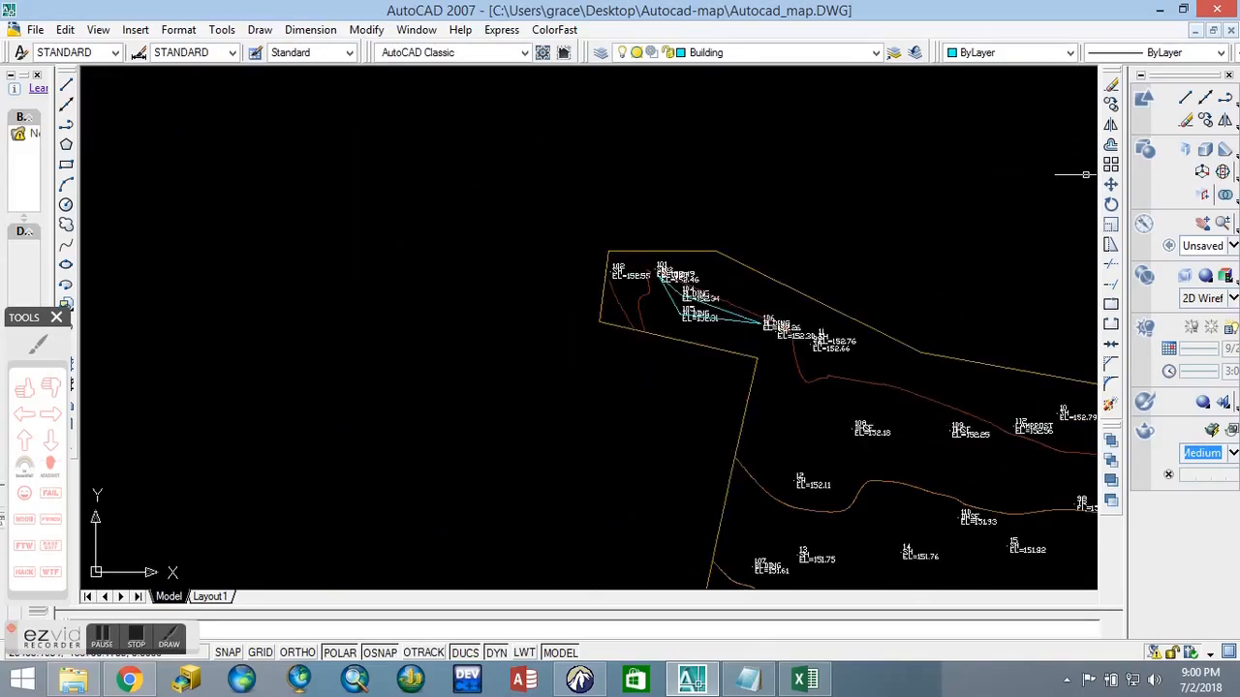
Step: Open the Tree symbol drawing from the desktop in AutoCAD and select the tree symbol in it
{"action": "left_click", "coordinate": [1160, 12]}
{"action": "left_click", "coordinate": [1172, 11]}
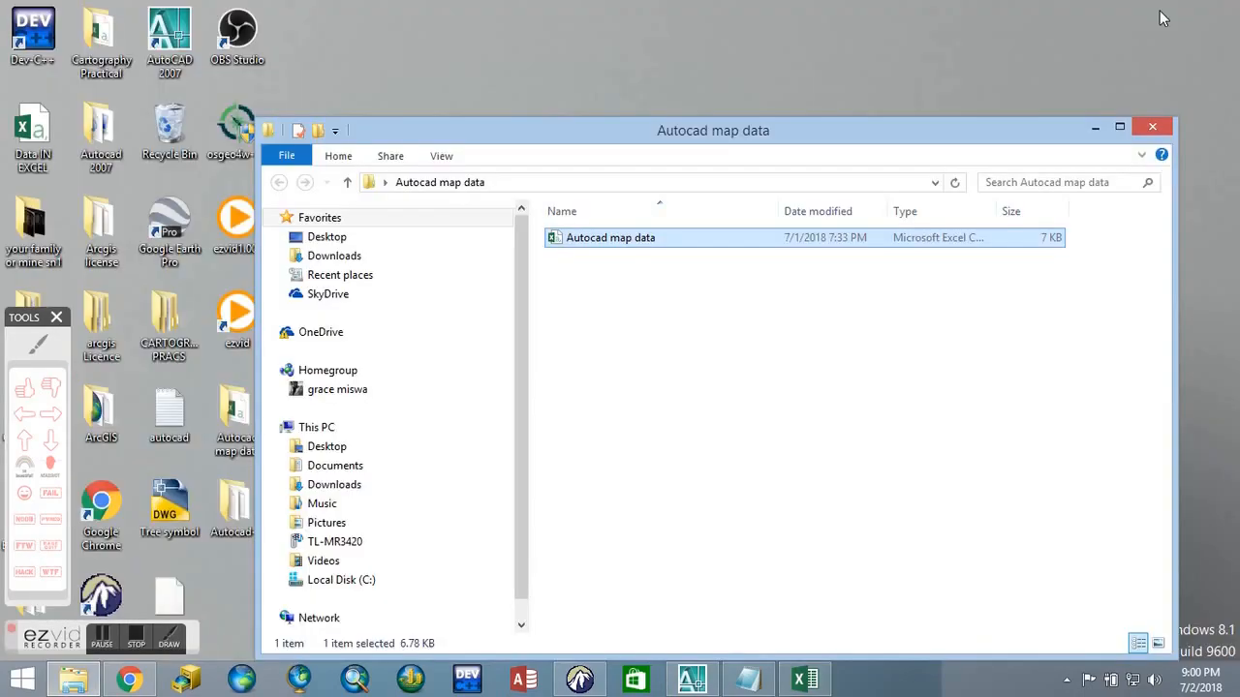
{"action": "left_click", "coordinate": [1096, 132]}
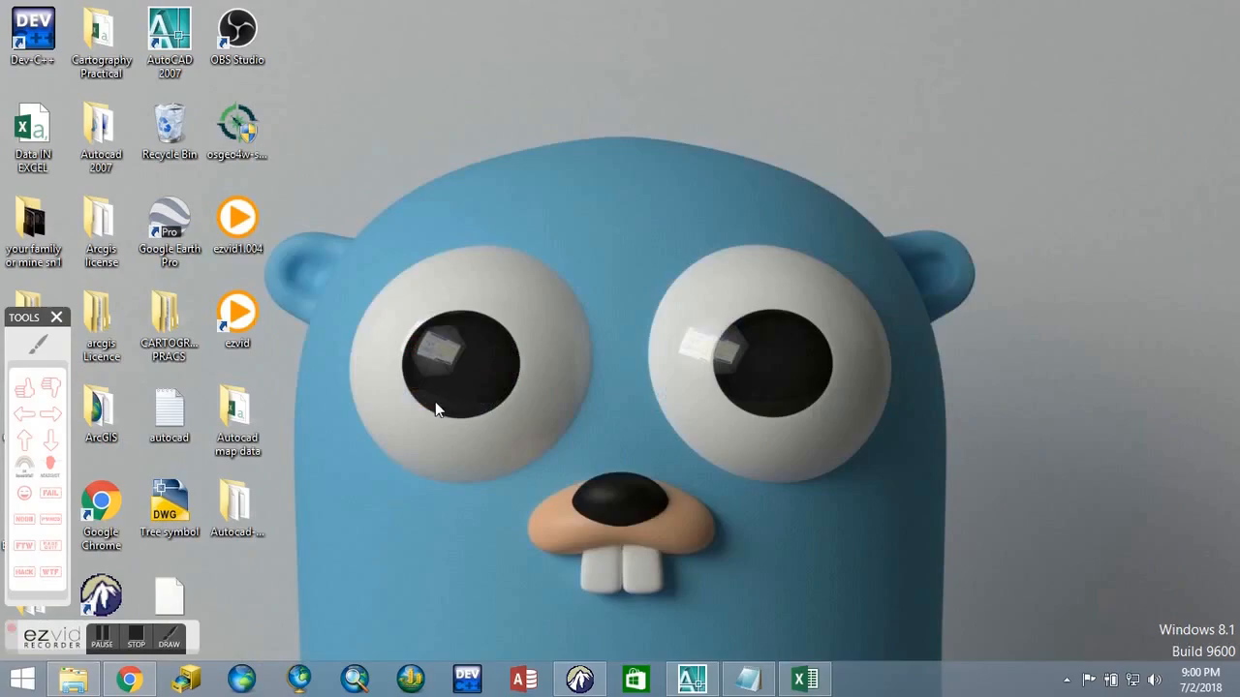
{"action": "double_click", "coordinate": [169, 512]}
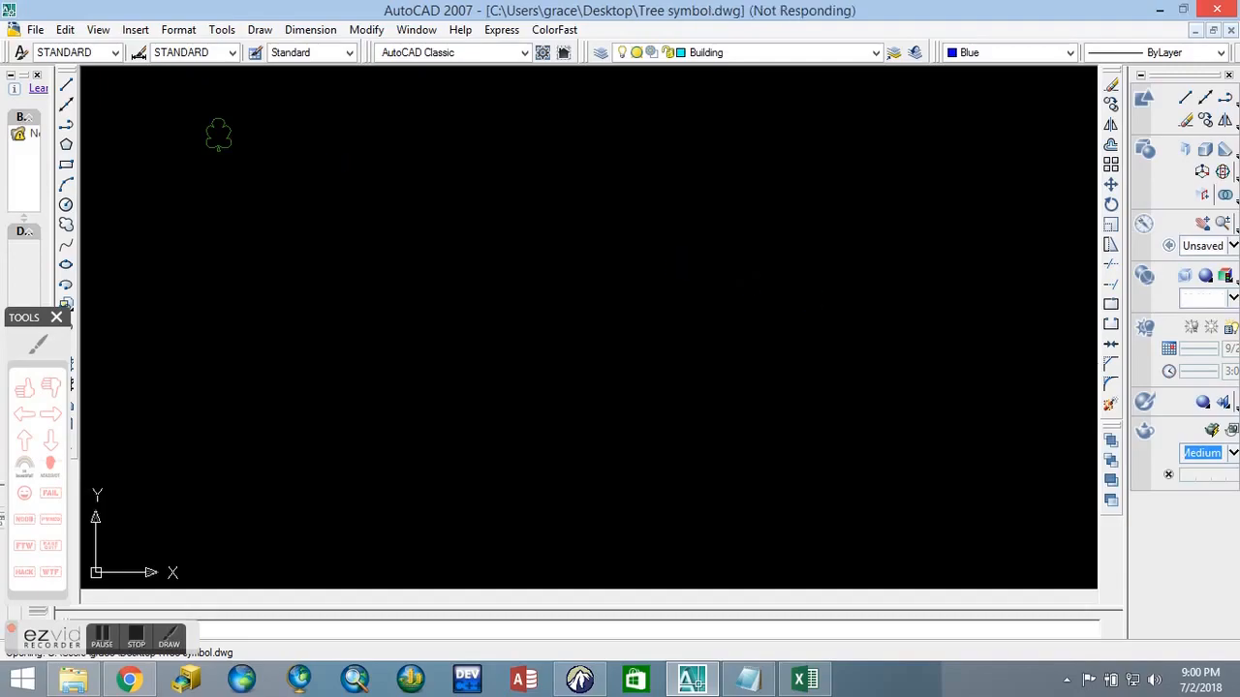
{"action": "left_click", "coordinate": [223, 124]}
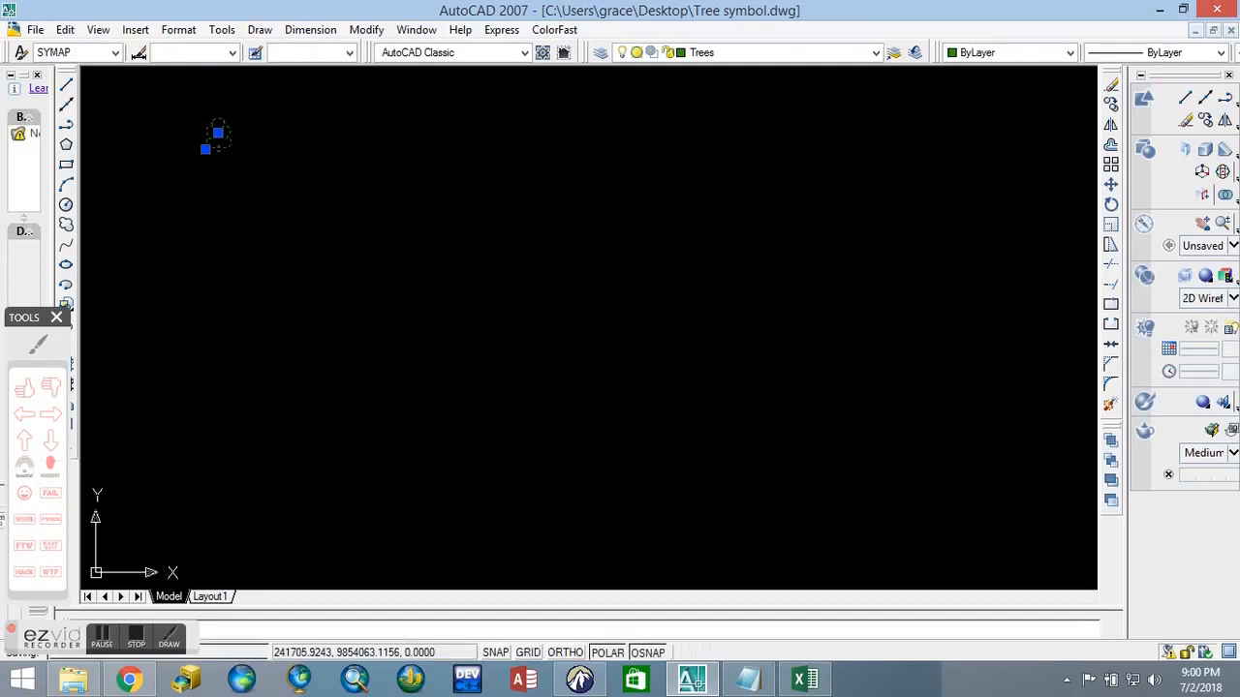
Step: Minimize the Tree symbol drawing and bring the Autocad_map drawing back at full size
{"action": "left_click", "coordinate": [1211, 32]}
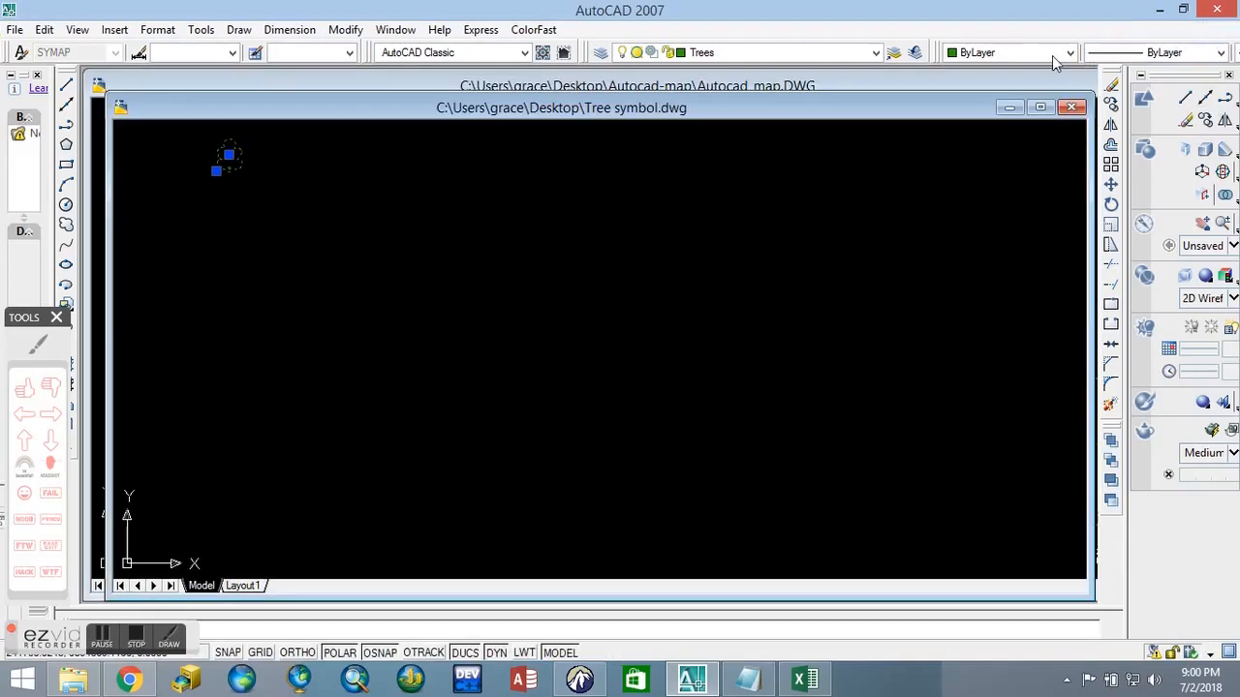
{"action": "left_click", "coordinate": [1041, 108]}
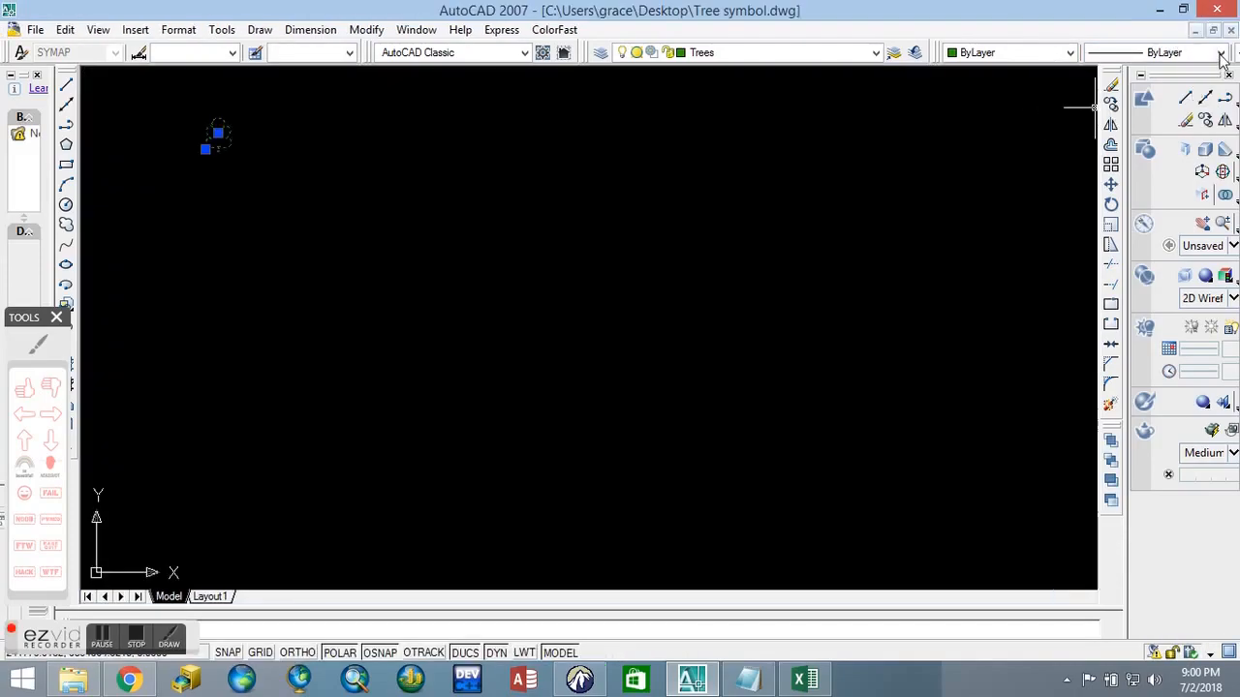
{"action": "left_click", "coordinate": [1195, 31]}
{"action": "scroll", "coordinate": [844, 283], "scroll_direction": "down", "scroll_amount": 4}
{"action": "scroll", "coordinate": [950, 405], "scroll_direction": "down", "scroll_amount": 2}
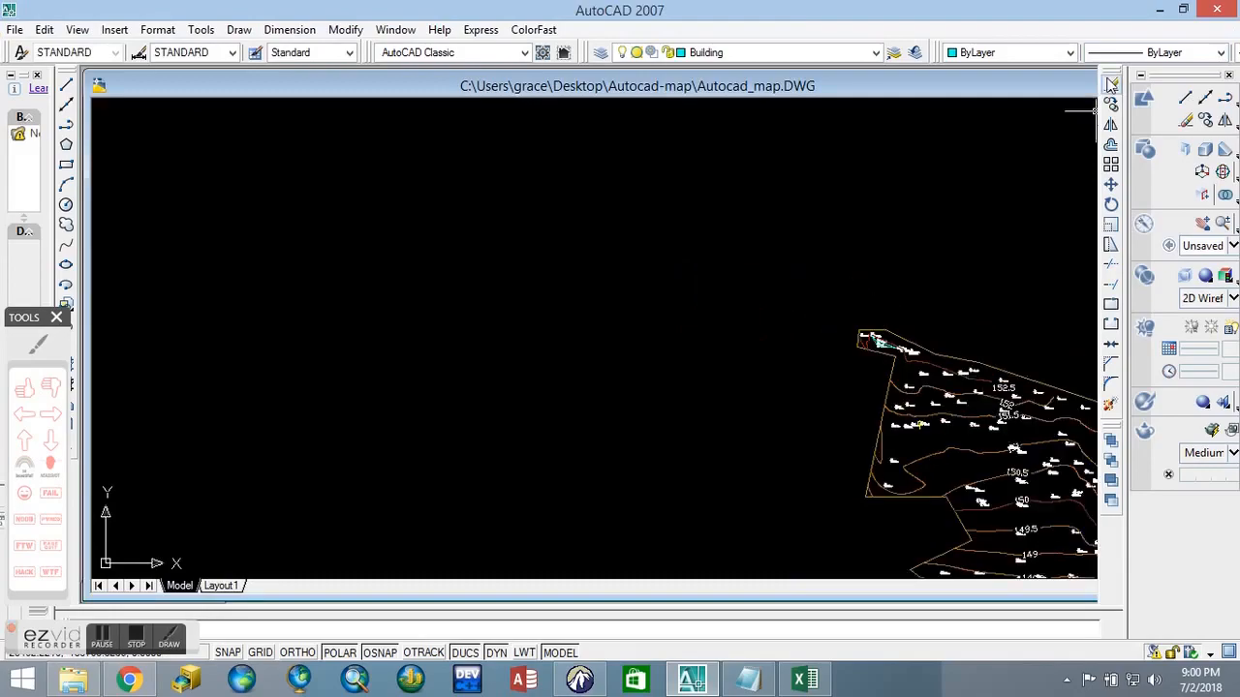
{"action": "double_click", "coordinate": [1027, 86]}
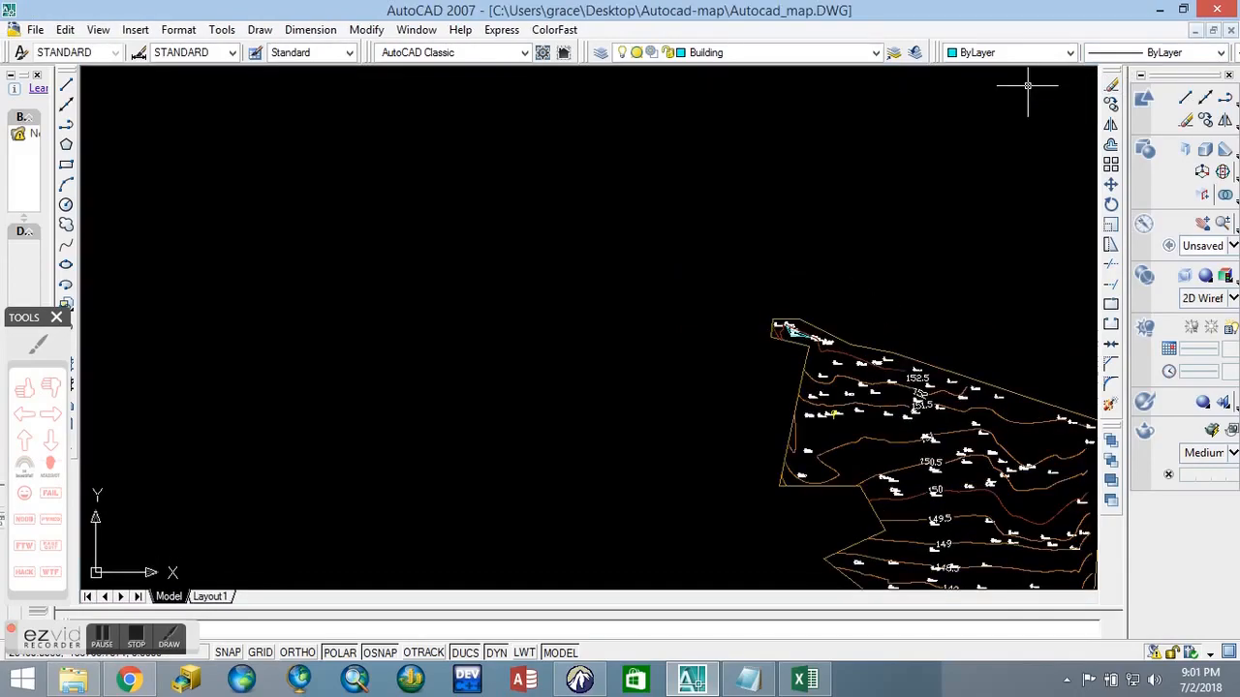
Step: Make the green Tree layer current for the symbol work at tree point 59
{"action": "scroll", "coordinate": [993, 497], "scroll_direction": "down", "scroll_amount": 2}
{"action": "scroll", "coordinate": [993, 497], "scroll_direction": "up", "scroll_amount": 6}
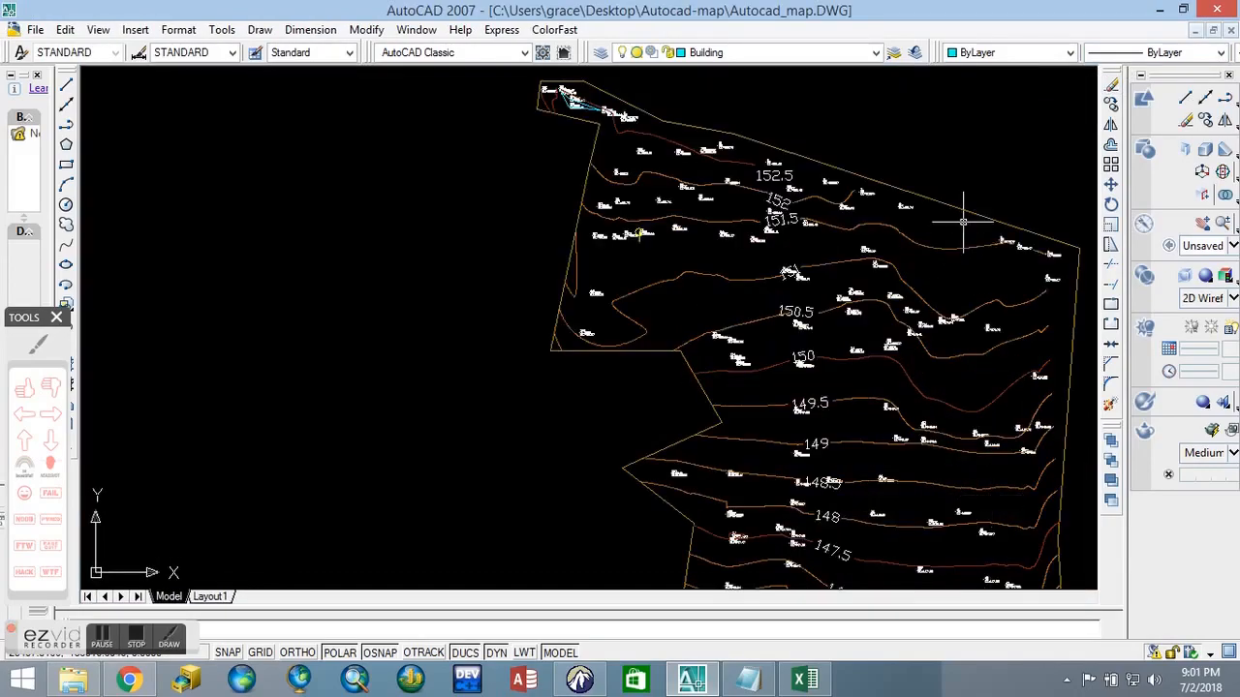
{"action": "scroll", "coordinate": [962, 222], "scroll_direction": "up", "scroll_amount": 5}
{"action": "scroll", "coordinate": [530, 370], "scroll_direction": "up", "scroll_amount": 10}
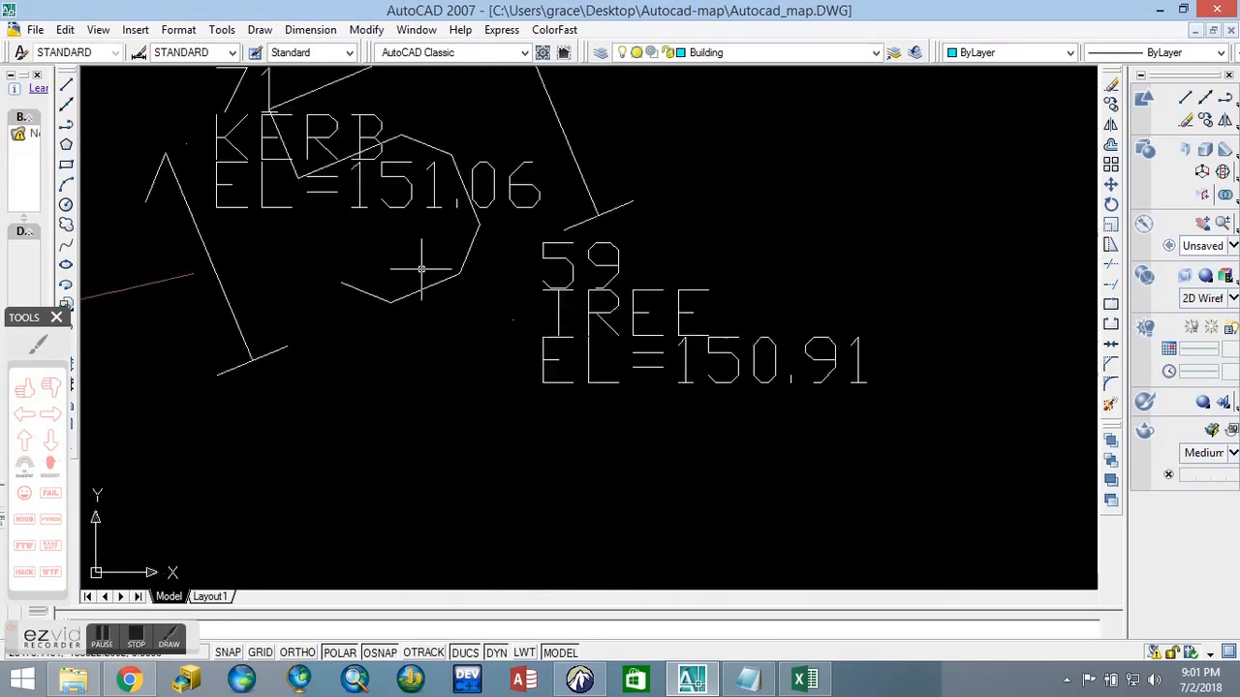
{"action": "left_click", "coordinate": [601, 54]}
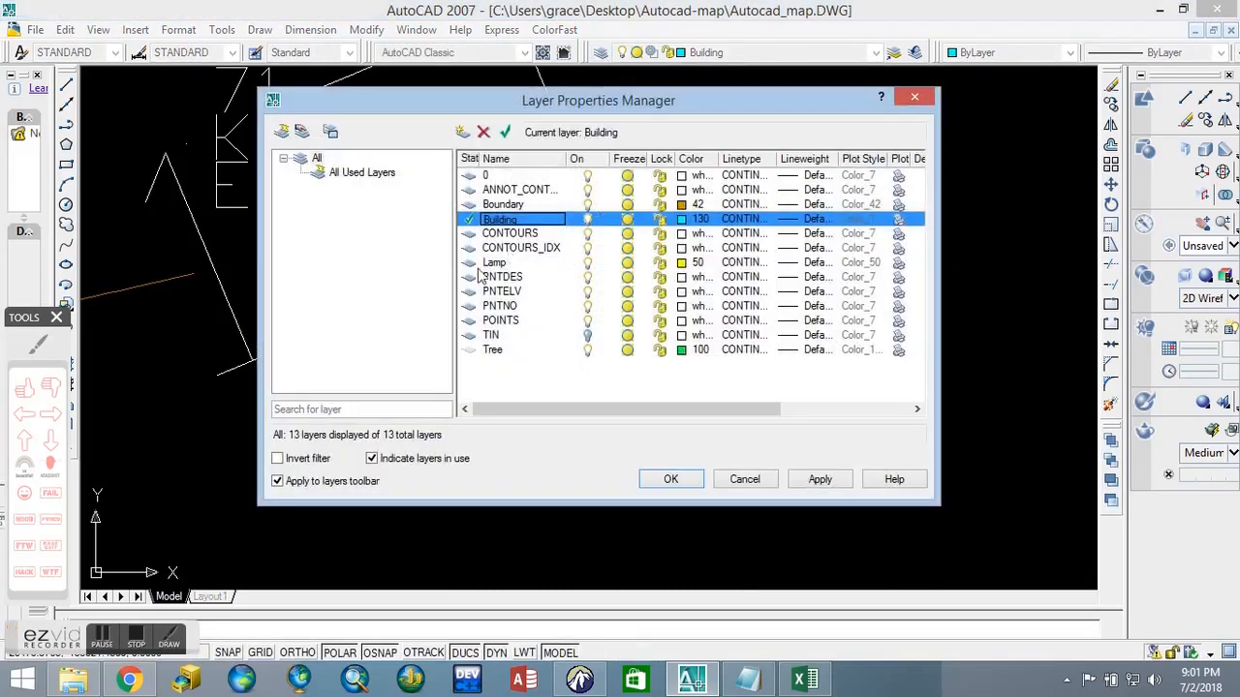
{"action": "left_click", "coordinate": [494, 350]}
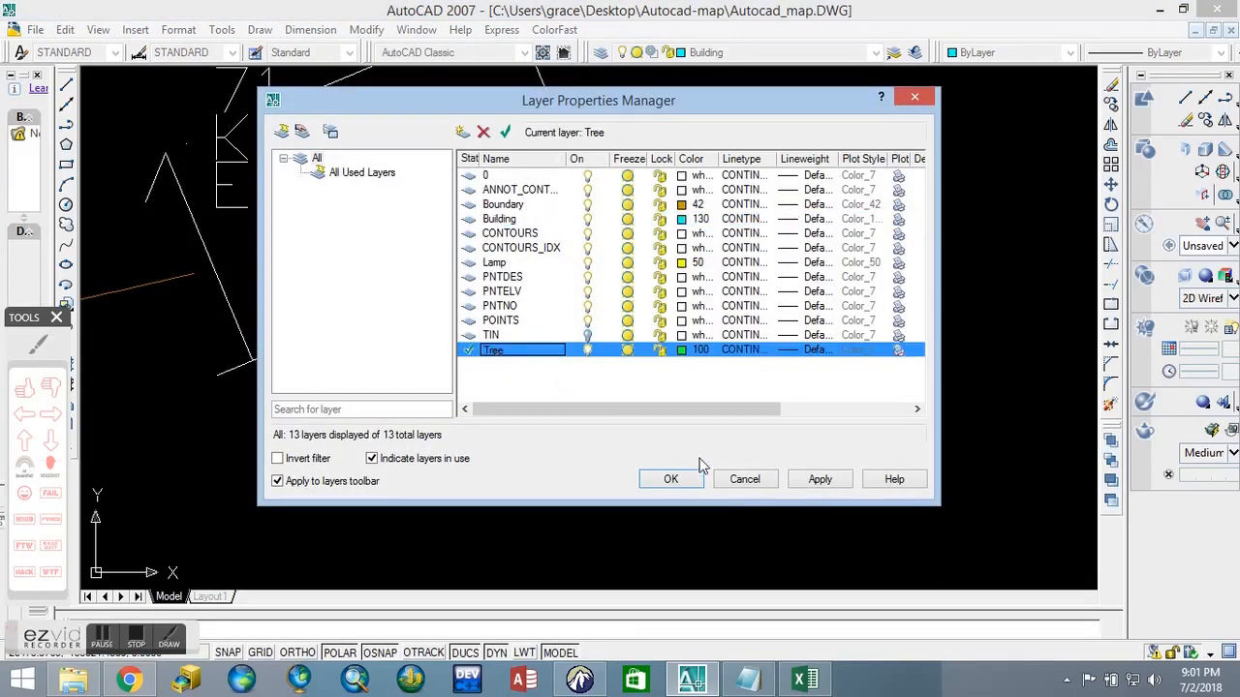
{"action": "left_click", "coordinate": [671, 479]}
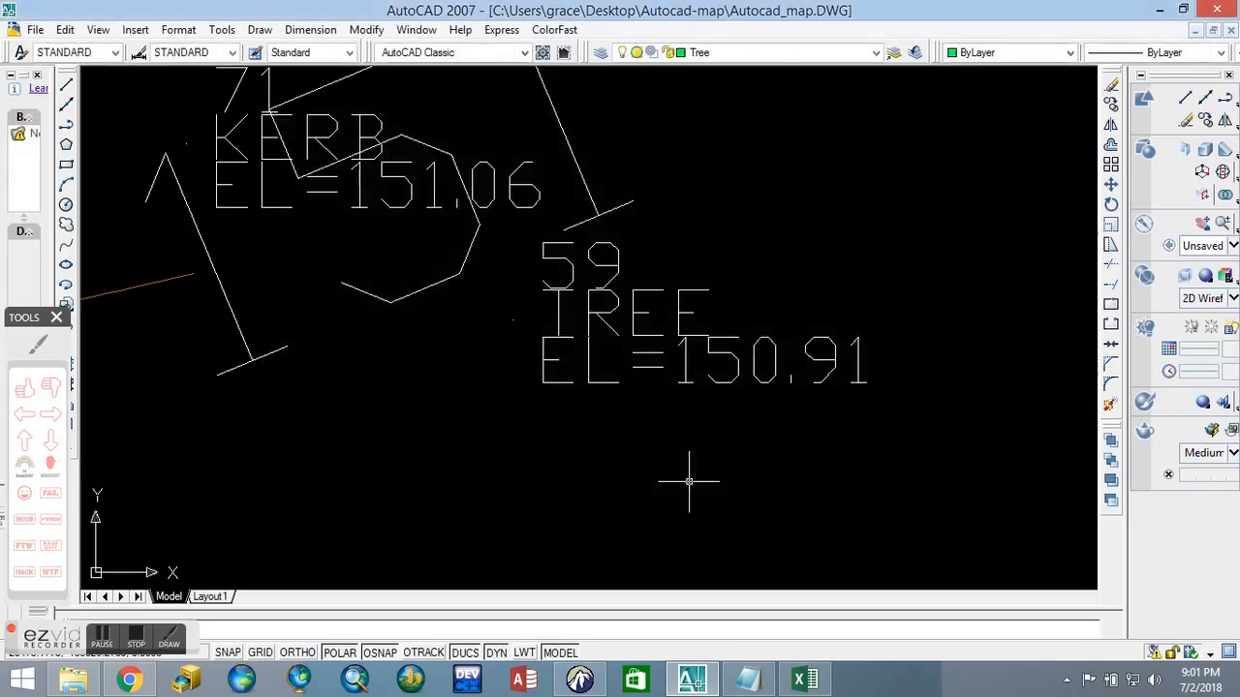
Step: Paste the copied tree symbol into the map at tree point 59
{"action": "left_click", "coordinate": [513, 319]}
{"action": "left_click", "coordinate": [465, 347]}
{"action": "left_click", "coordinate": [466, 347]}
{"action": "key", "text": "Escape"}
{"action": "right_click", "coordinate": [514, 322]}
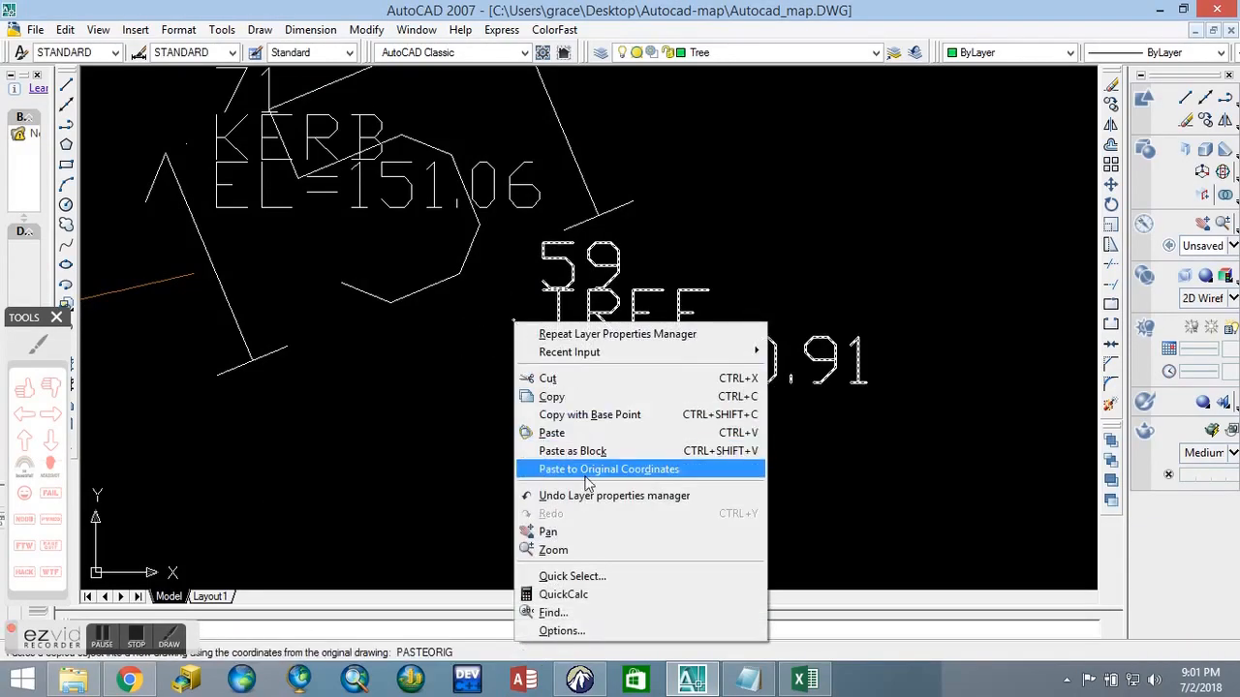
{"action": "left_click", "coordinate": [579, 441]}
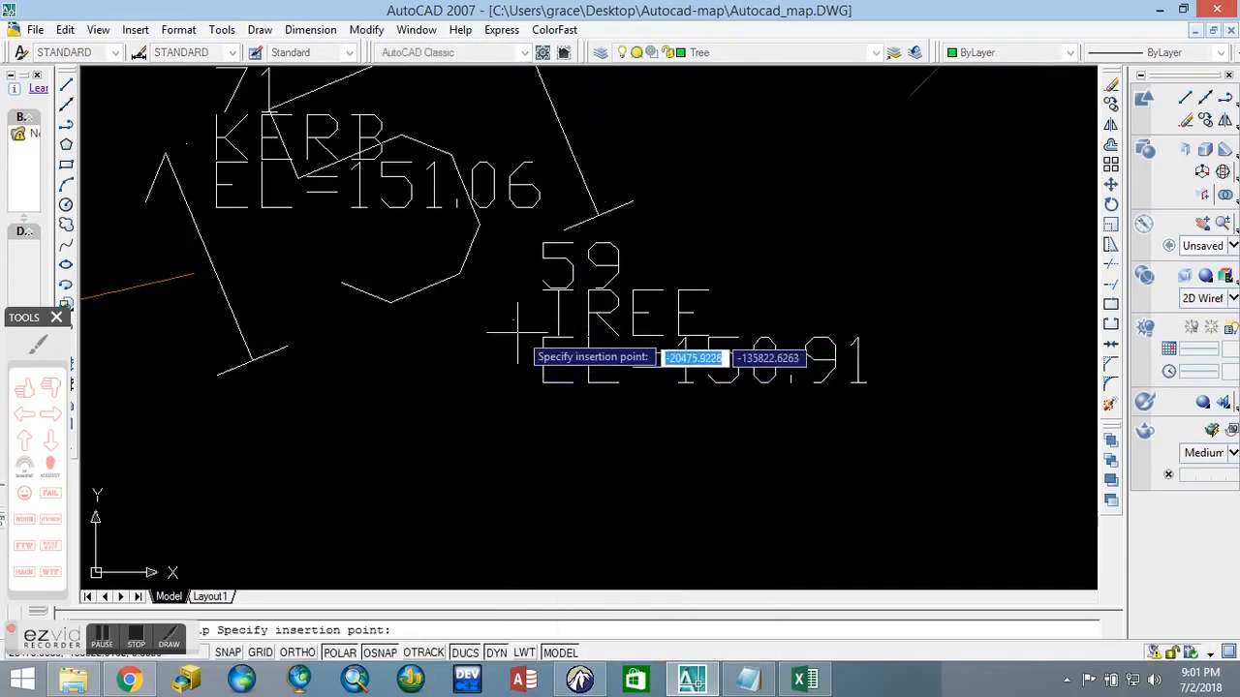
{"action": "left_click", "coordinate": [270, 569]}
{"action": "scroll", "coordinate": [350, 463], "scroll_direction": "down", "scroll_amount": 5}
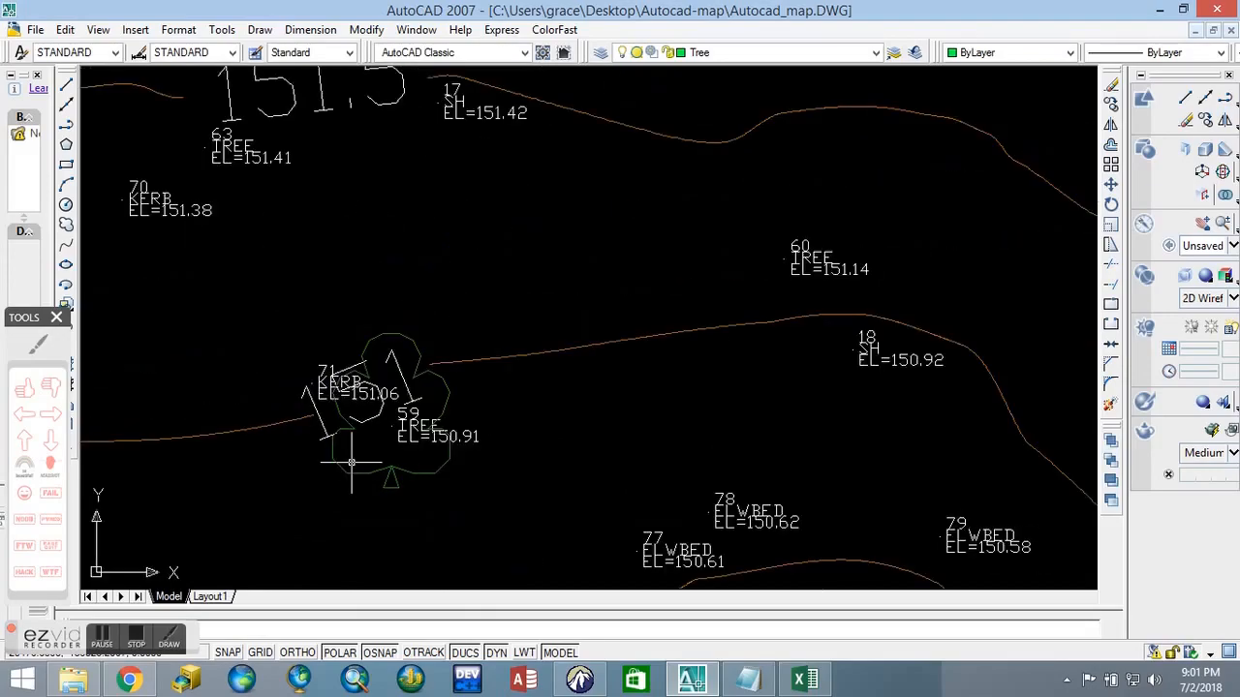
Step: Scale the pasted tree symbol down to a smaller size, using tree point 59 as the base point
{"action": "scroll", "coordinate": [355, 492], "scroll_direction": "down", "scroll_amount": 5}
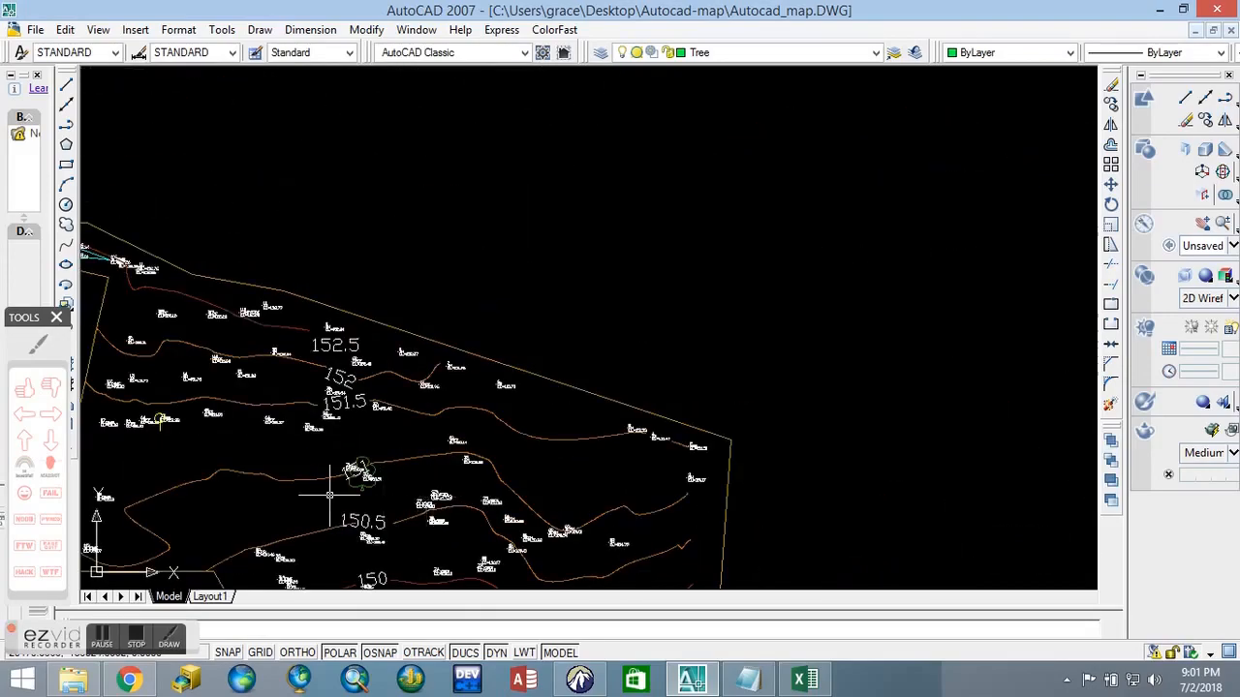
{"action": "scroll", "coordinate": [330, 495], "scroll_direction": "down", "scroll_amount": 3}
{"action": "scroll", "coordinate": [320, 506], "scroll_direction": "up", "scroll_amount": 8}
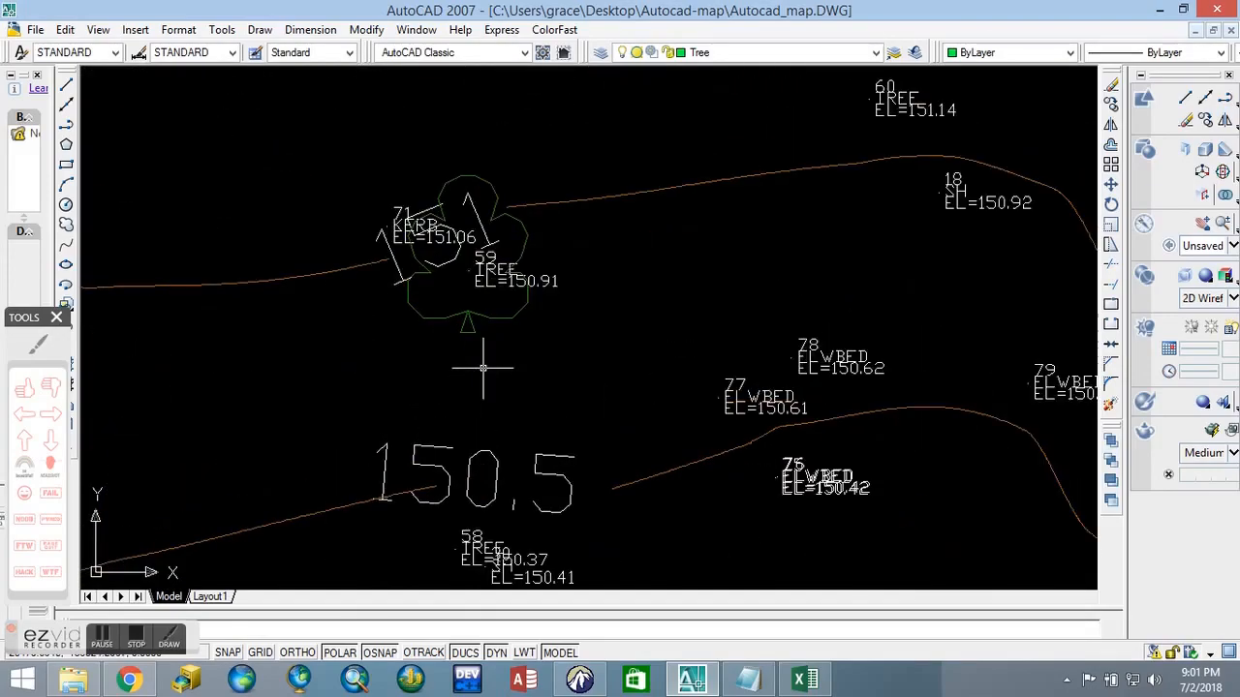
{"action": "left_click", "coordinate": [468, 315]}
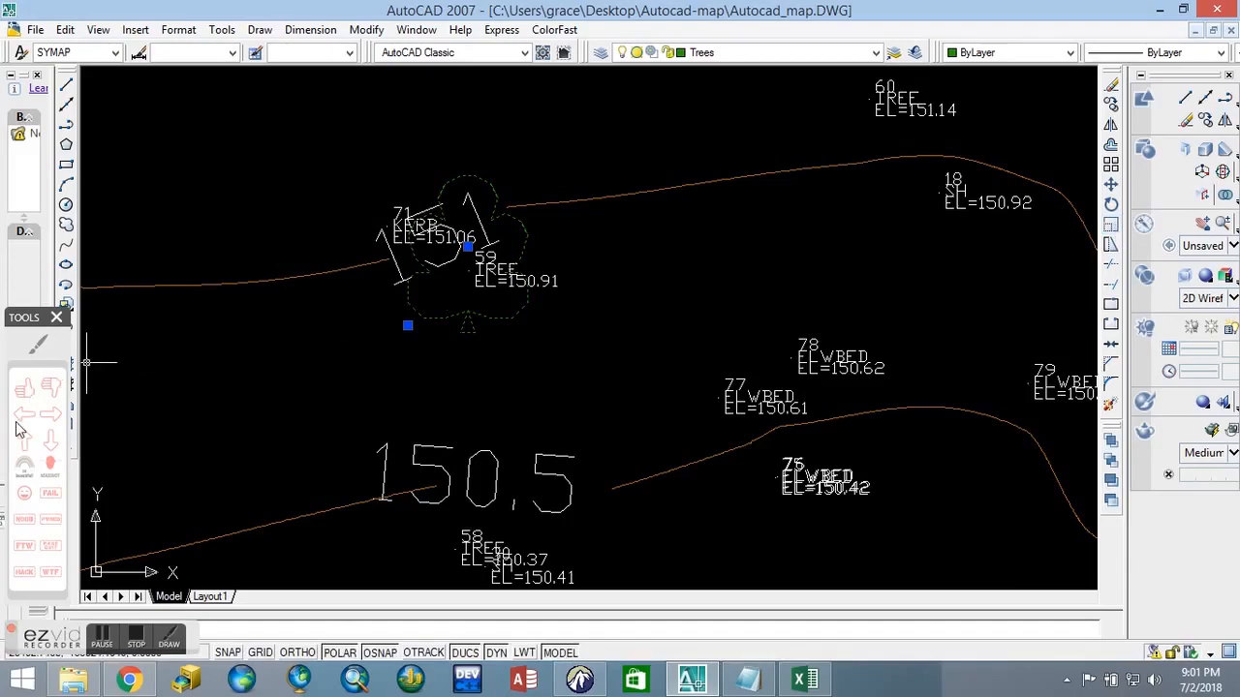
{"action": "left_click", "coordinate": [49, 415]}
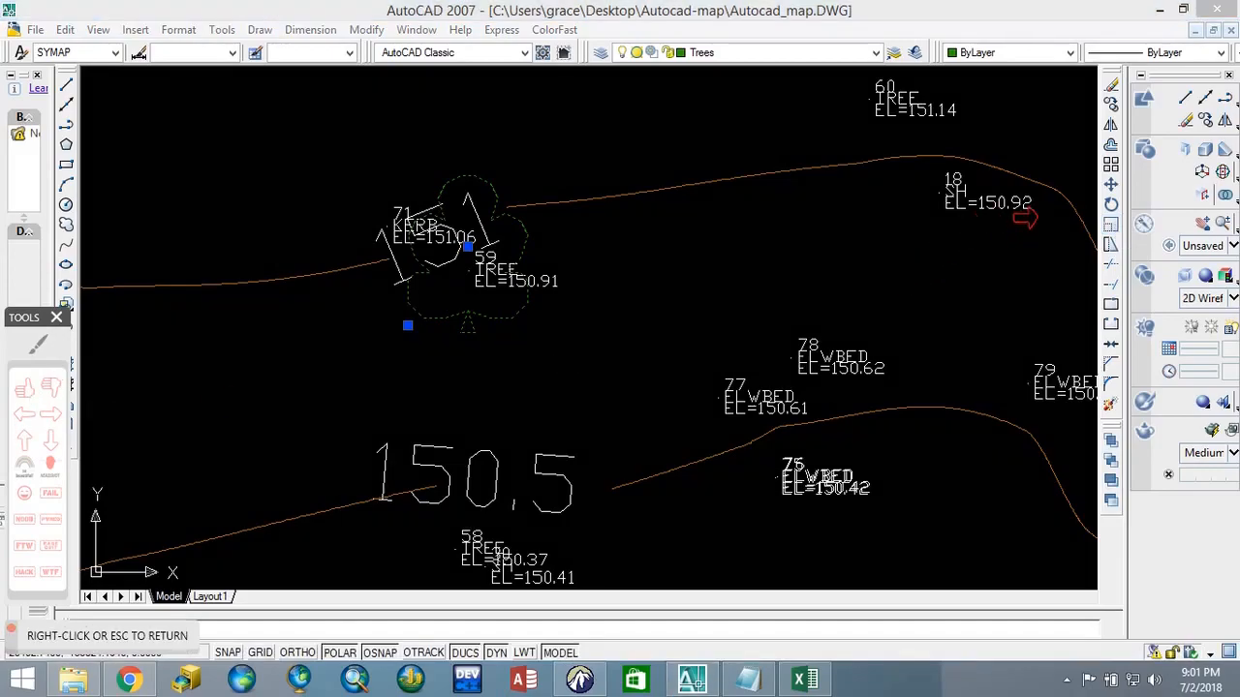
{"action": "left_click_drag", "start_coordinate": [1017, 211], "coordinate": [1102, 232]}
{"action": "right_click", "coordinate": [1057, 223]}
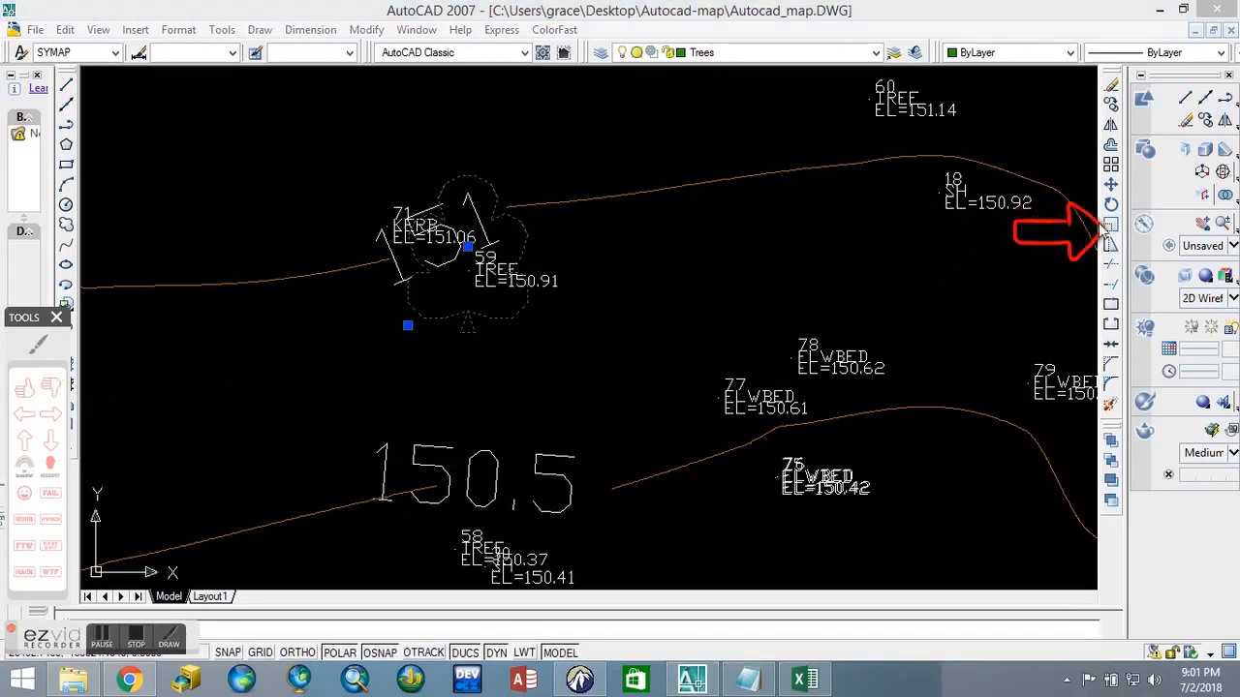
{"action": "left_click", "coordinate": [1112, 229]}
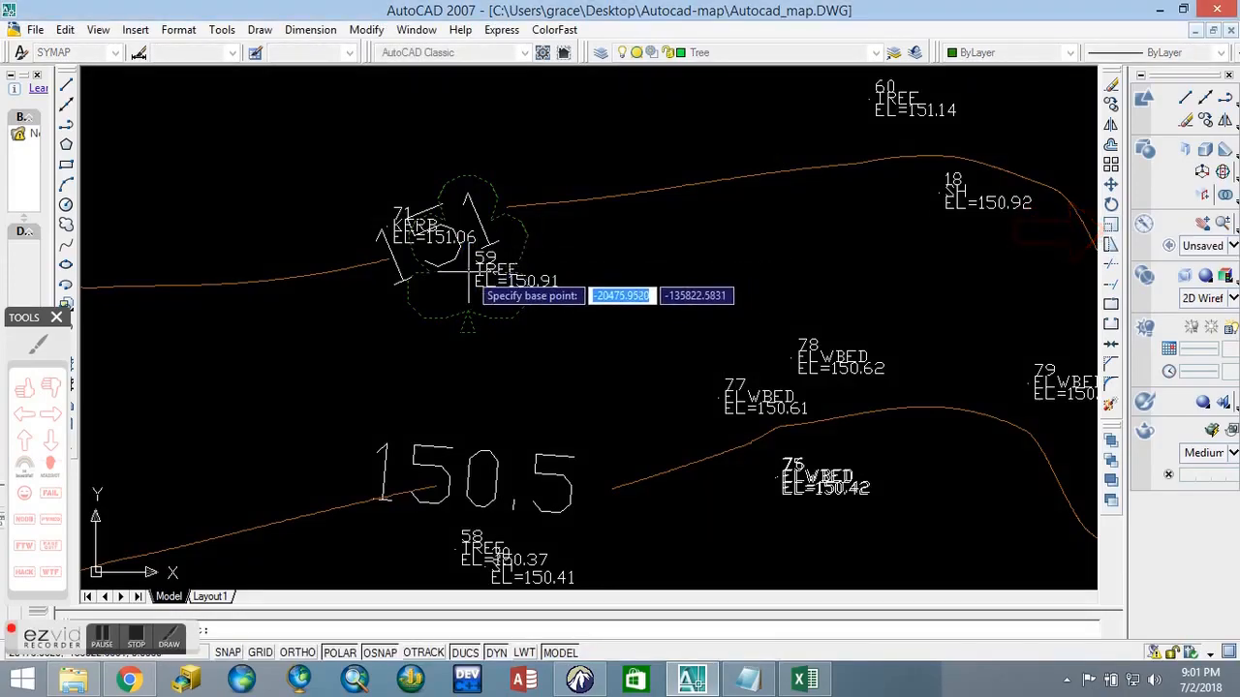
{"action": "left_click", "coordinate": [472, 274]}
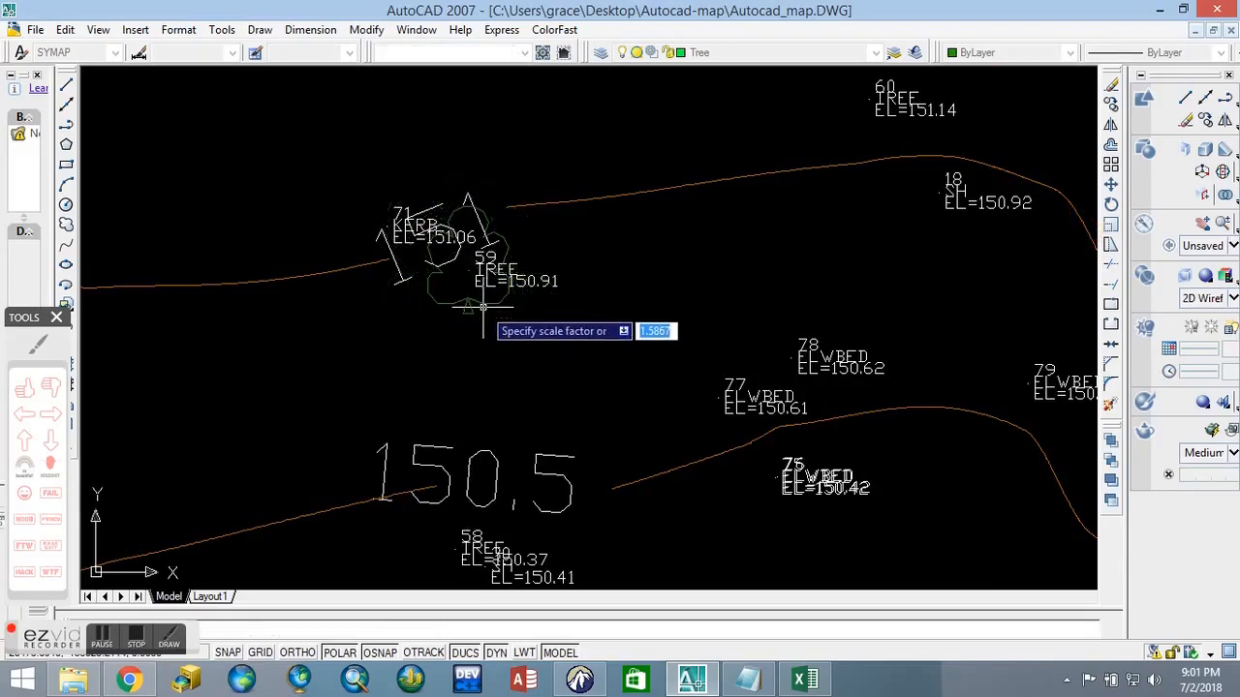
{"action": "left_click", "coordinate": [457, 296]}
{"action": "scroll", "coordinate": [594, 334], "scroll_direction": "down", "scroll_amount": 3}
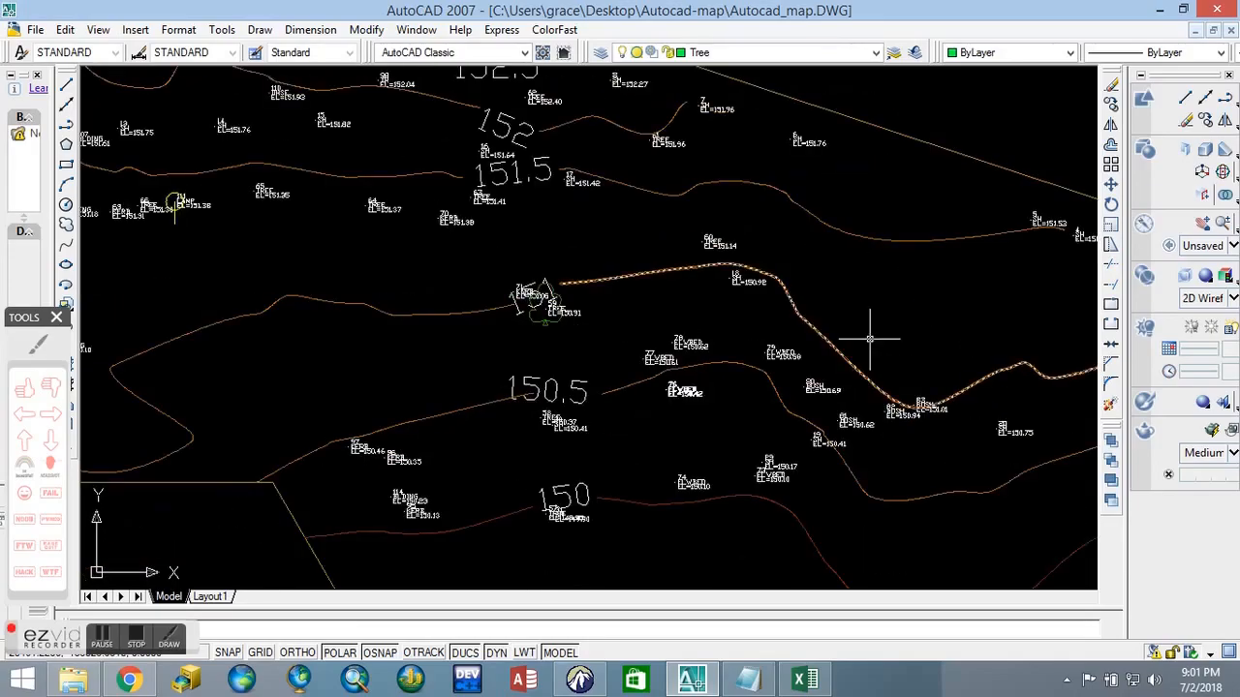
Step: Start copying the scaled tree symbol, with the base point at tree point 59
{"action": "scroll", "coordinate": [852, 378], "scroll_direction": "up", "scroll_amount": 3}
{"action": "scroll", "coordinate": [793, 419], "scroll_direction": "down", "scroll_amount": 6}
{"action": "scroll", "coordinate": [695, 279], "scroll_direction": "up", "scroll_amount": 2}
{"action": "scroll", "coordinate": [713, 277], "scroll_direction": "down", "scroll_amount": 5}
{"action": "scroll", "coordinate": [678, 372], "scroll_direction": "up", "scroll_amount": 6}
{"action": "scroll", "coordinate": [678, 377], "scroll_direction": "down", "scroll_amount": 5}
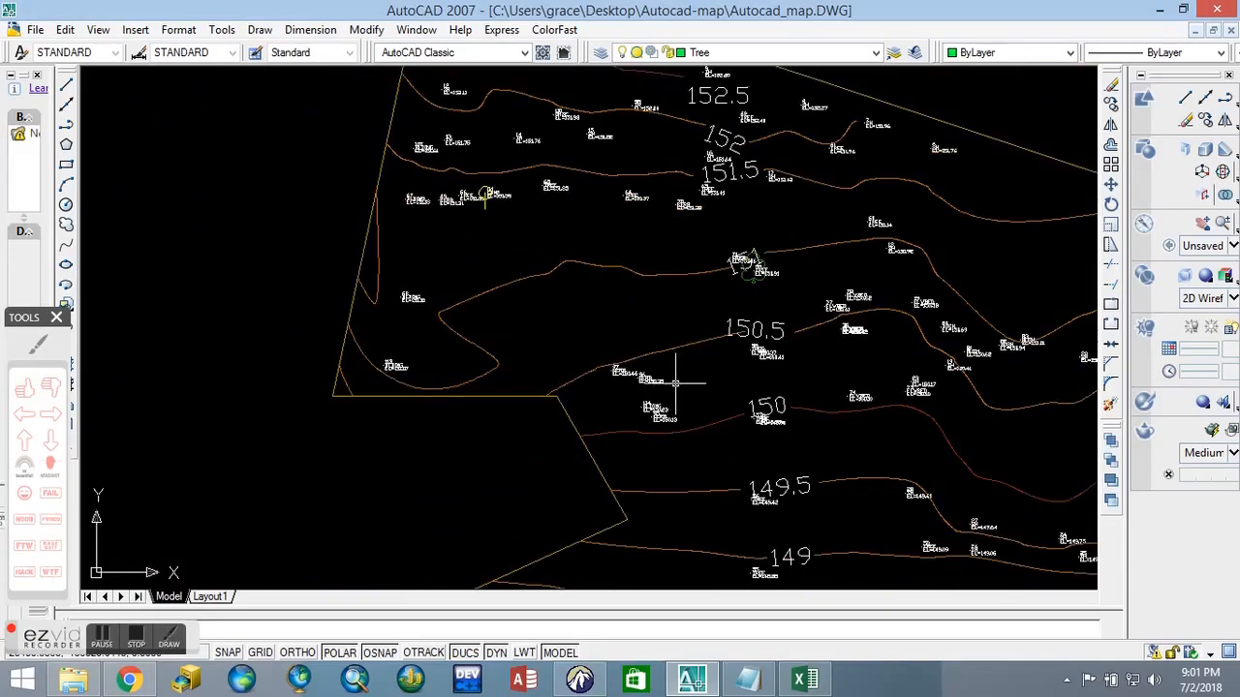
{"action": "scroll", "coordinate": [727, 277], "scroll_direction": "up", "scroll_amount": 4}
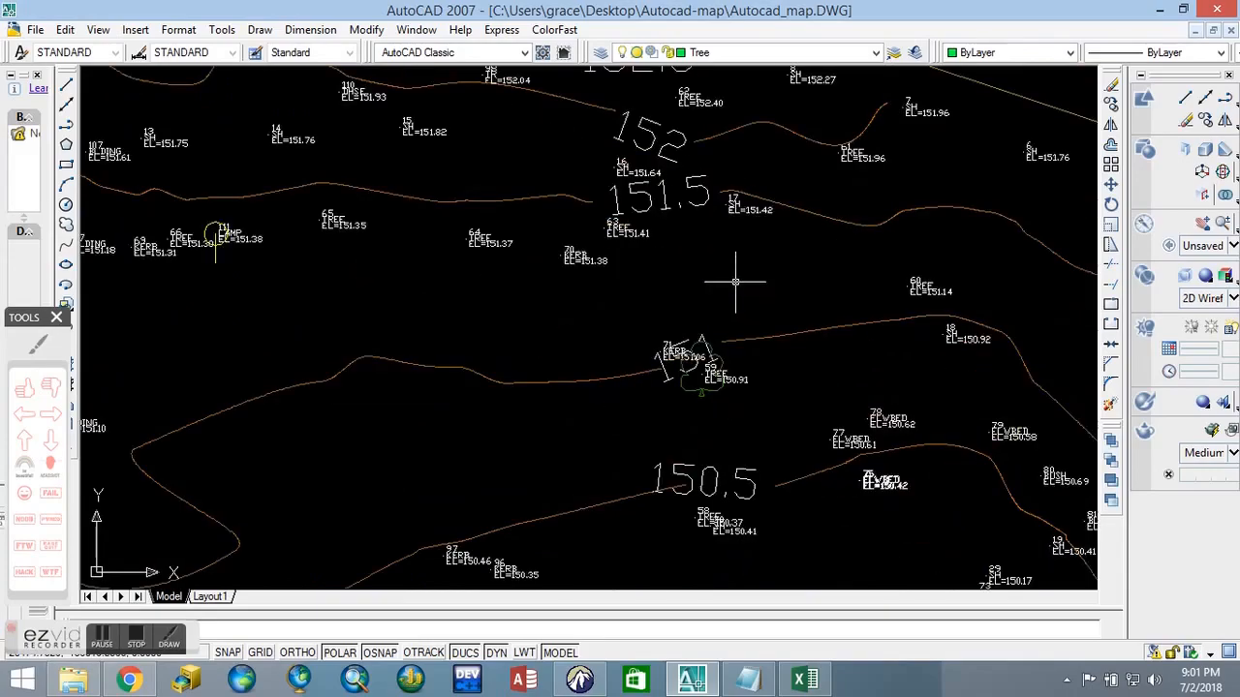
{"action": "left_click", "coordinate": [710, 347]}
{"action": "scroll", "coordinate": [792, 264], "scroll_direction": "down", "scroll_amount": 1}
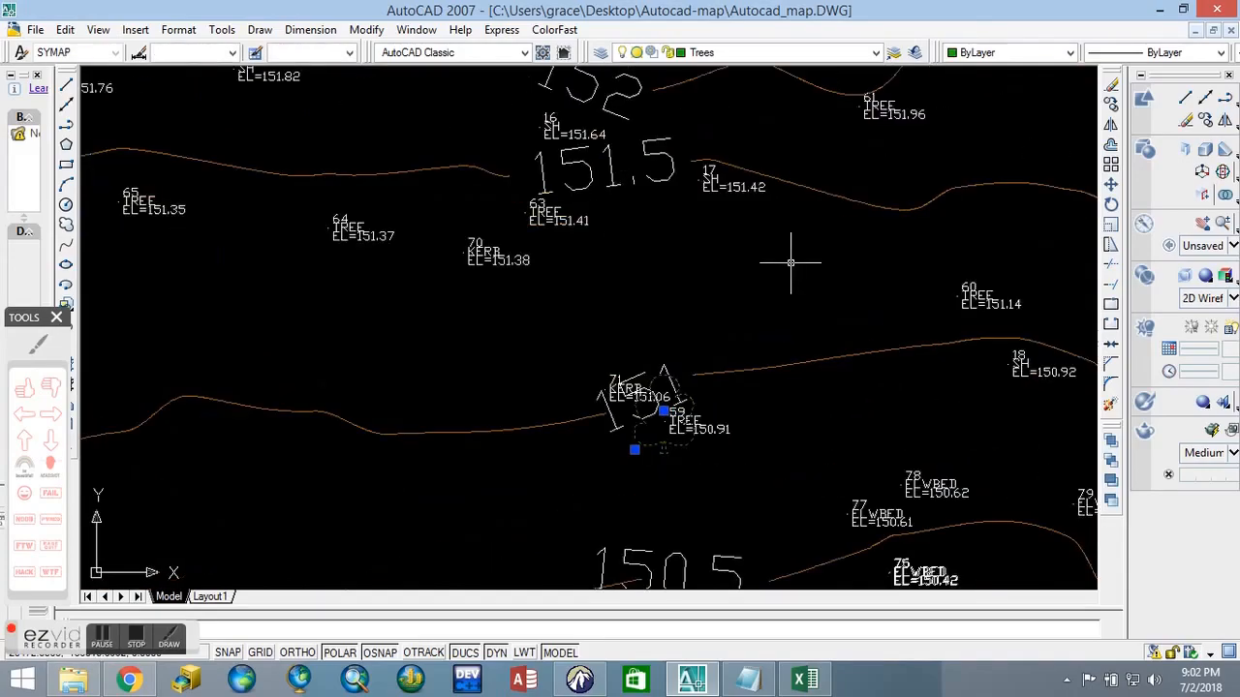
{"action": "left_click", "coordinate": [45, 416]}
{"action": "left_click_drag", "start_coordinate": [1021, 93], "coordinate": [1102, 108]}
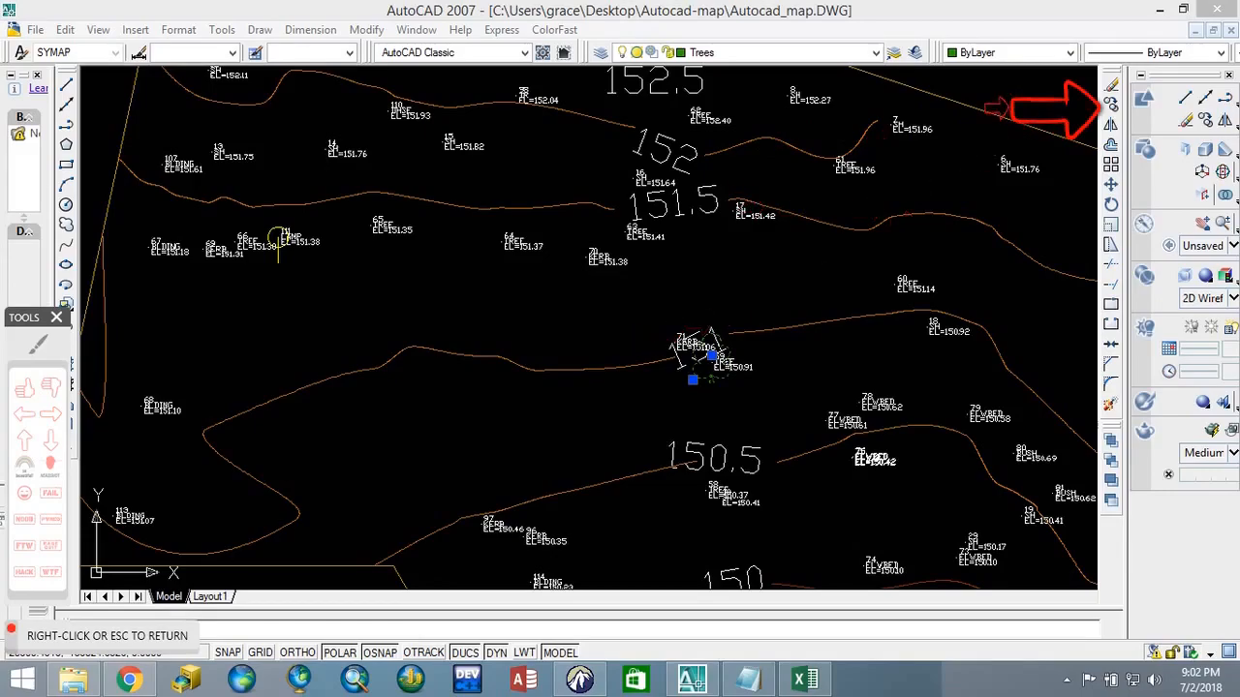
{"action": "right_click", "coordinate": [951, 133]}
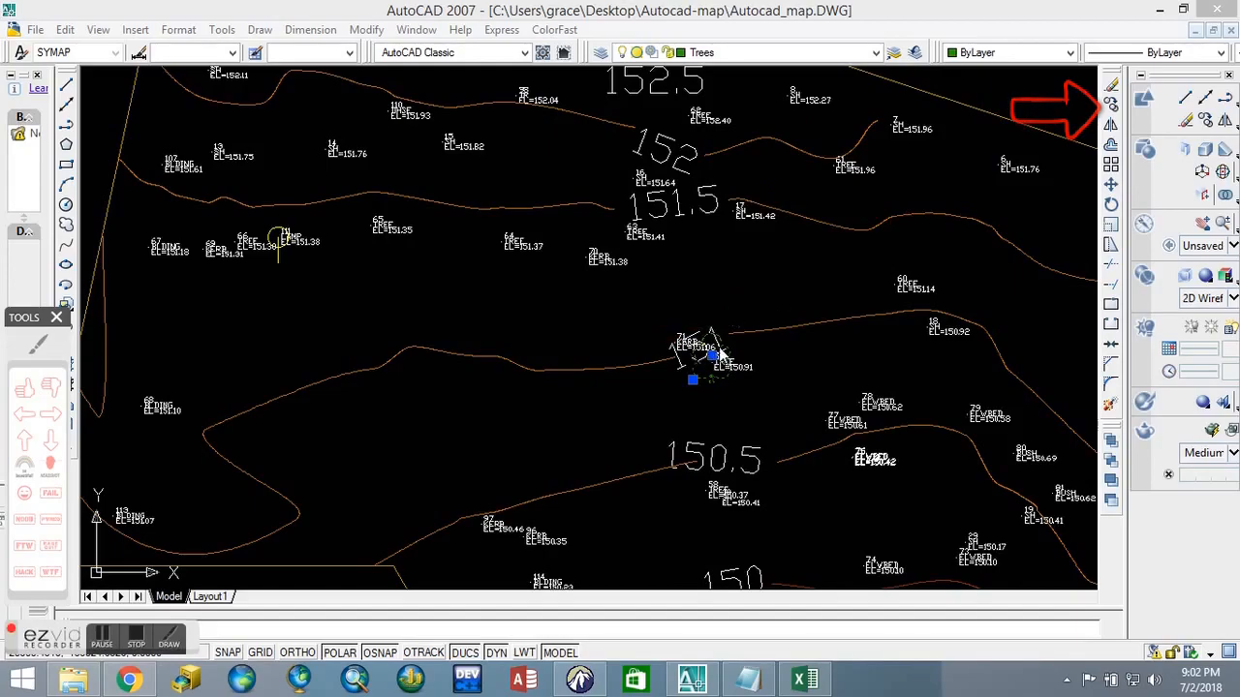
{"action": "left_click", "coordinate": [1112, 105]}
{"action": "scroll", "coordinate": [690, 360], "scroll_direction": "up", "scroll_amount": 3}
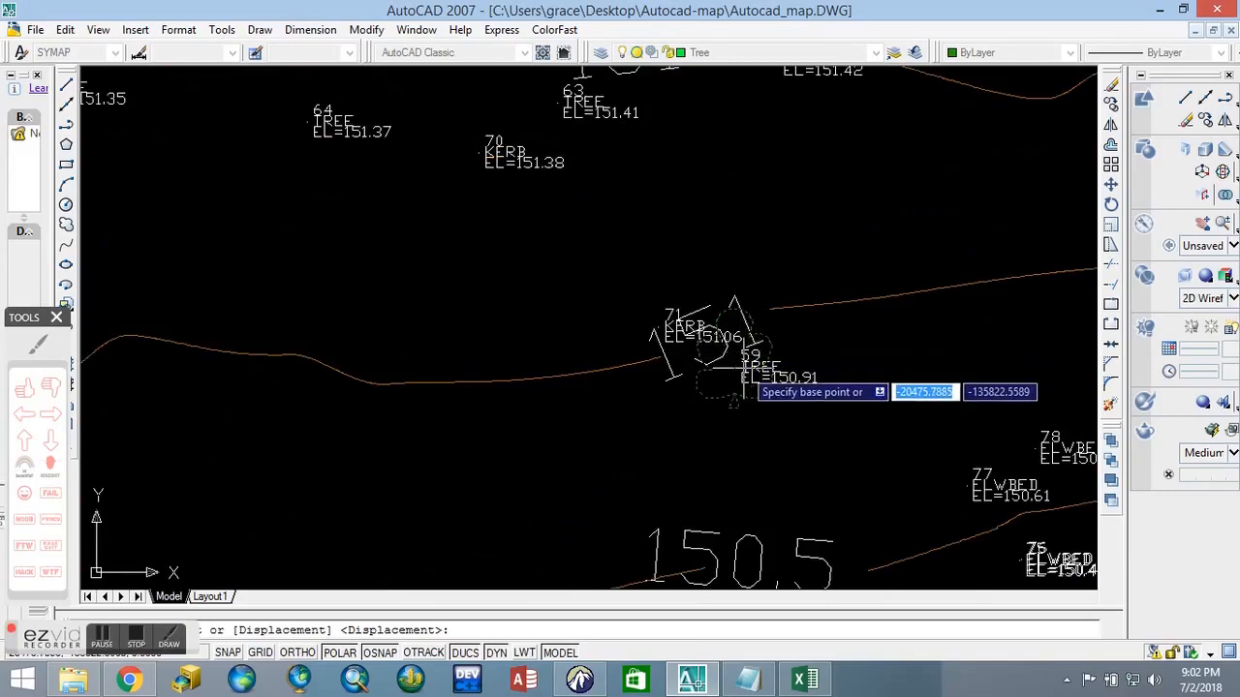
{"action": "left_click", "coordinate": [733, 372]}
Step: Place copies of the tree symbol at tree points 60, 61 and 62
{"action": "scroll", "coordinate": [775, 336], "scroll_direction": "down", "scroll_amount": 3}
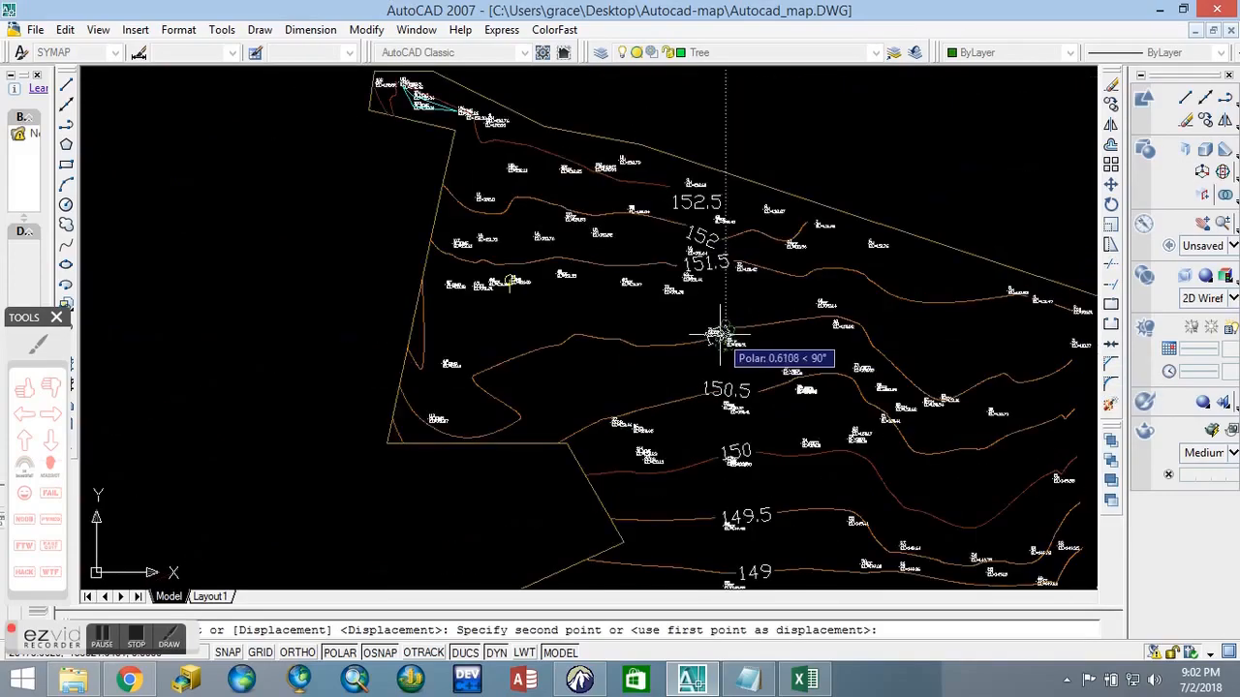
{"action": "scroll", "coordinate": [830, 300], "scroll_direction": "up", "scroll_amount": 5}
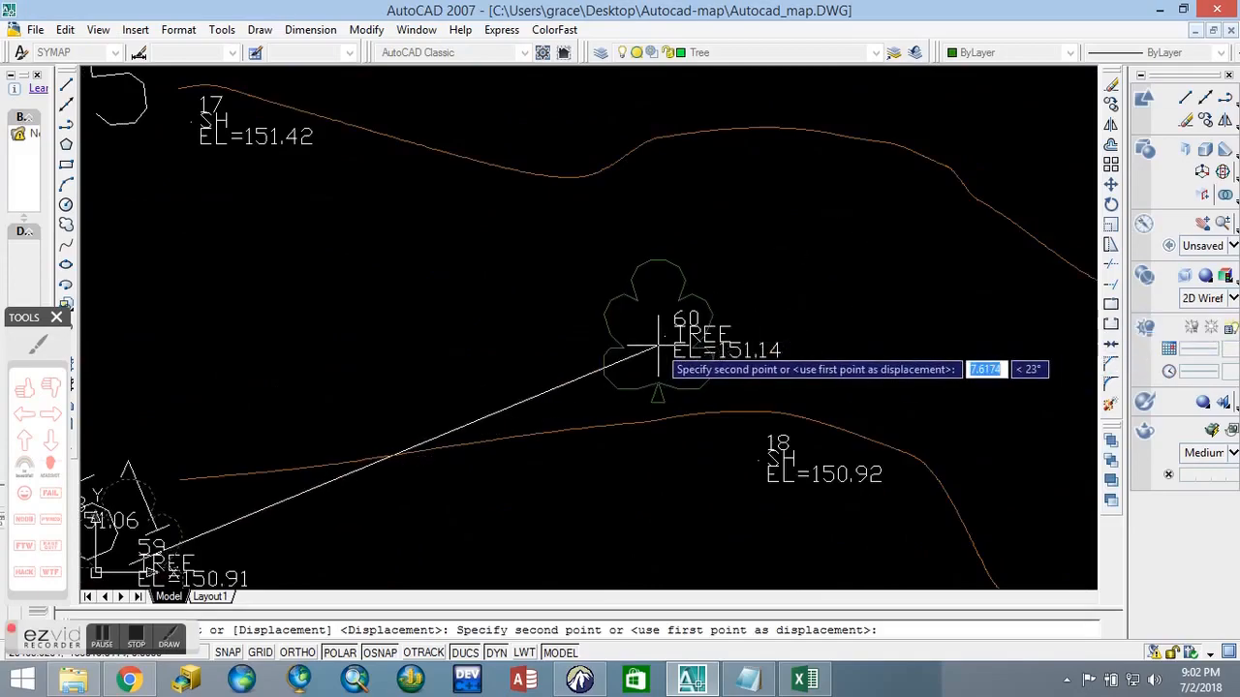
{"action": "left_click", "coordinate": [663, 344]}
{"action": "scroll", "coordinate": [747, 345], "scroll_direction": "down", "scroll_amount": 5}
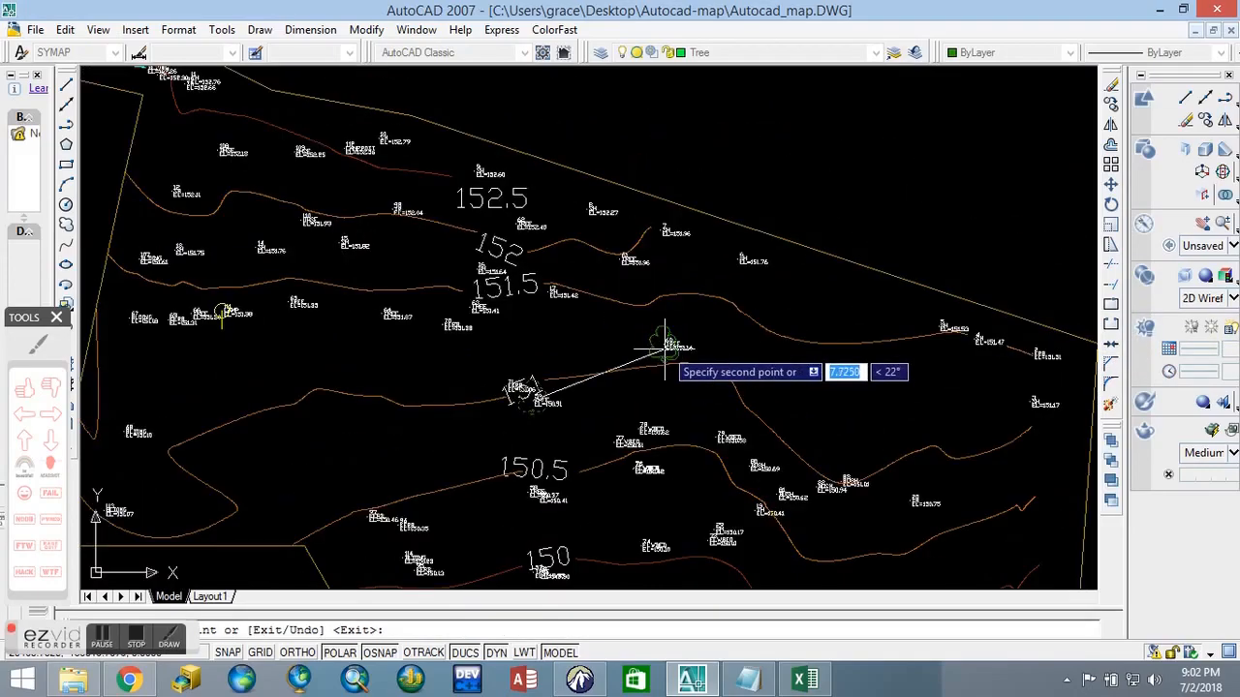
{"action": "scroll", "coordinate": [714, 326], "scroll_direction": "up", "scroll_amount": 5}
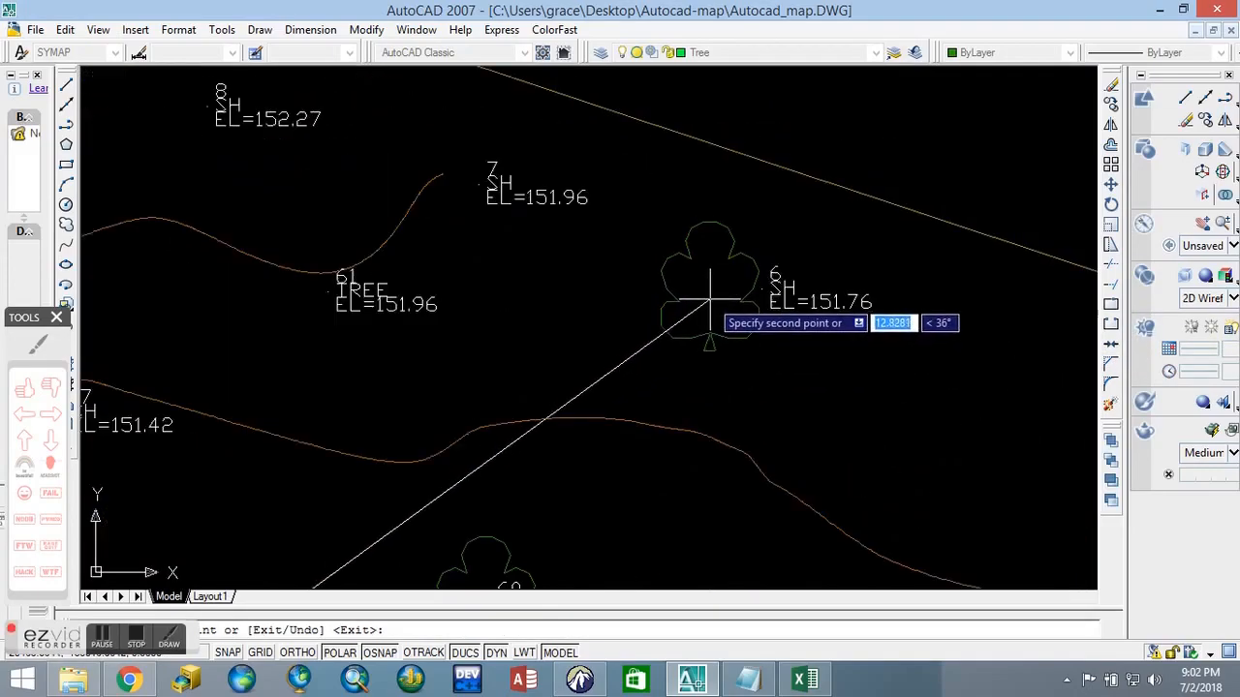
{"action": "scroll", "coordinate": [706, 297], "scroll_direction": "down", "scroll_amount": 2}
{"action": "scroll", "coordinate": [443, 295], "scroll_direction": "up", "scroll_amount": 2}
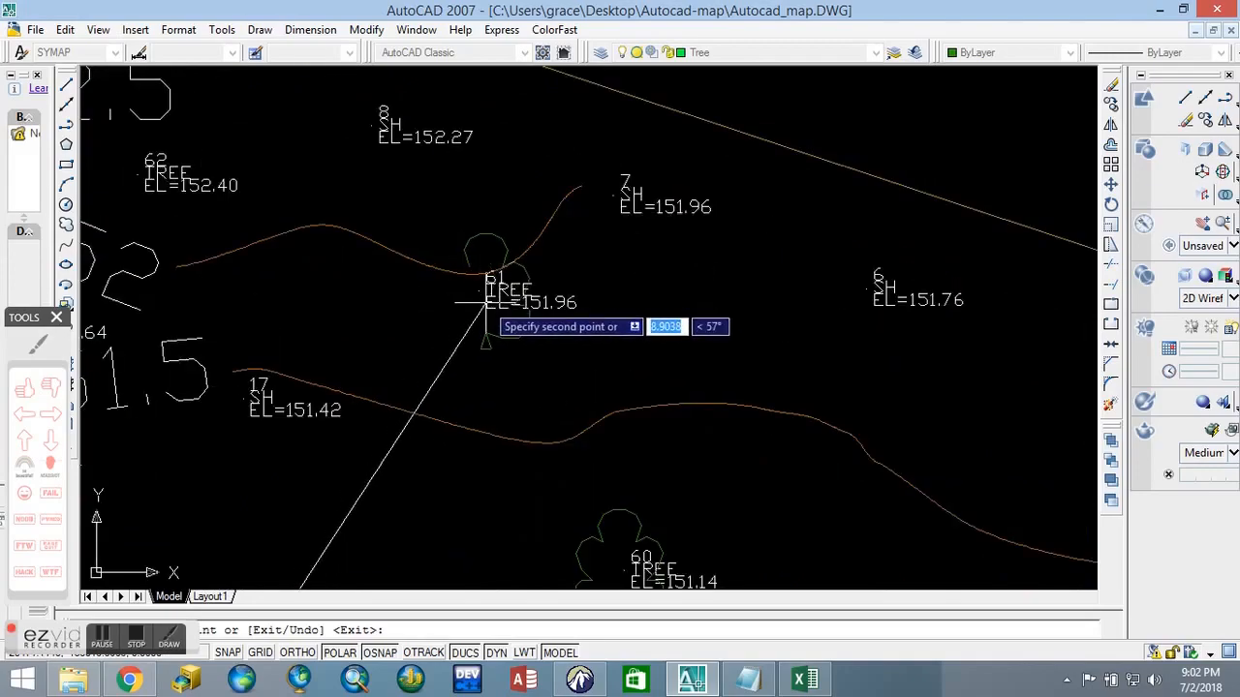
{"action": "scroll", "coordinate": [517, 312], "scroll_direction": "down", "scroll_amount": 3}
{"action": "scroll", "coordinate": [354, 253], "scroll_direction": "up", "scroll_amount": 4}
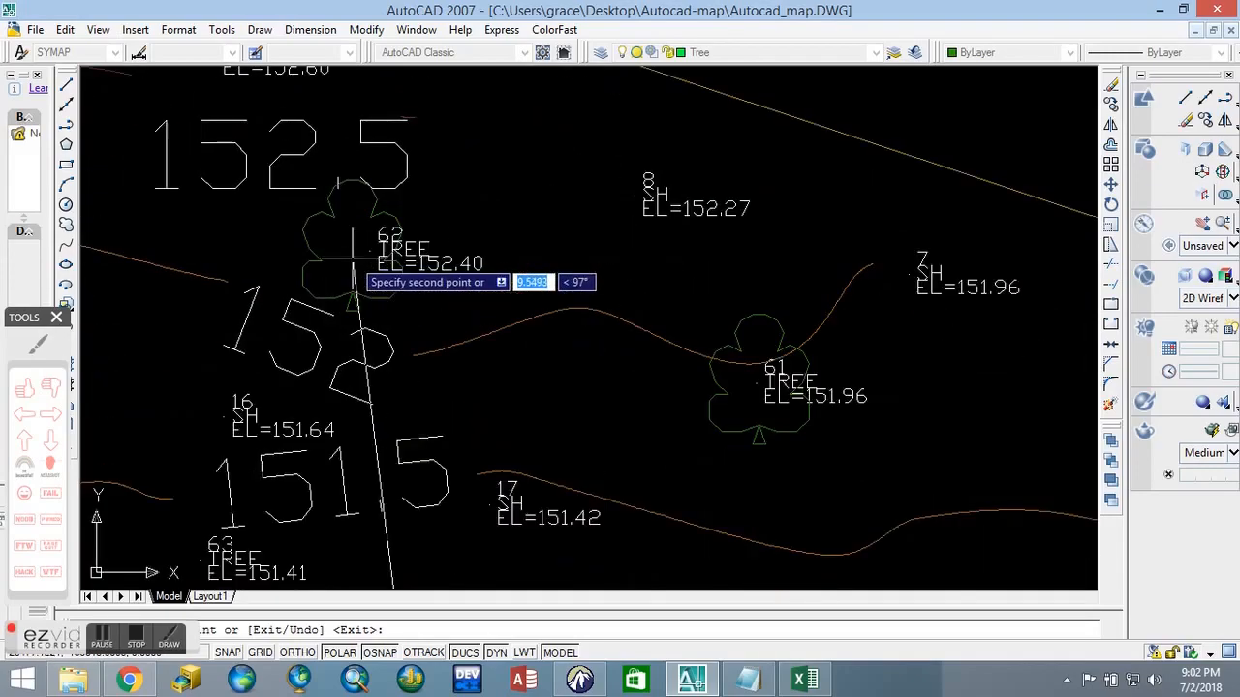
{"action": "scroll", "coordinate": [412, 266], "scroll_direction": "down", "scroll_amount": 7}
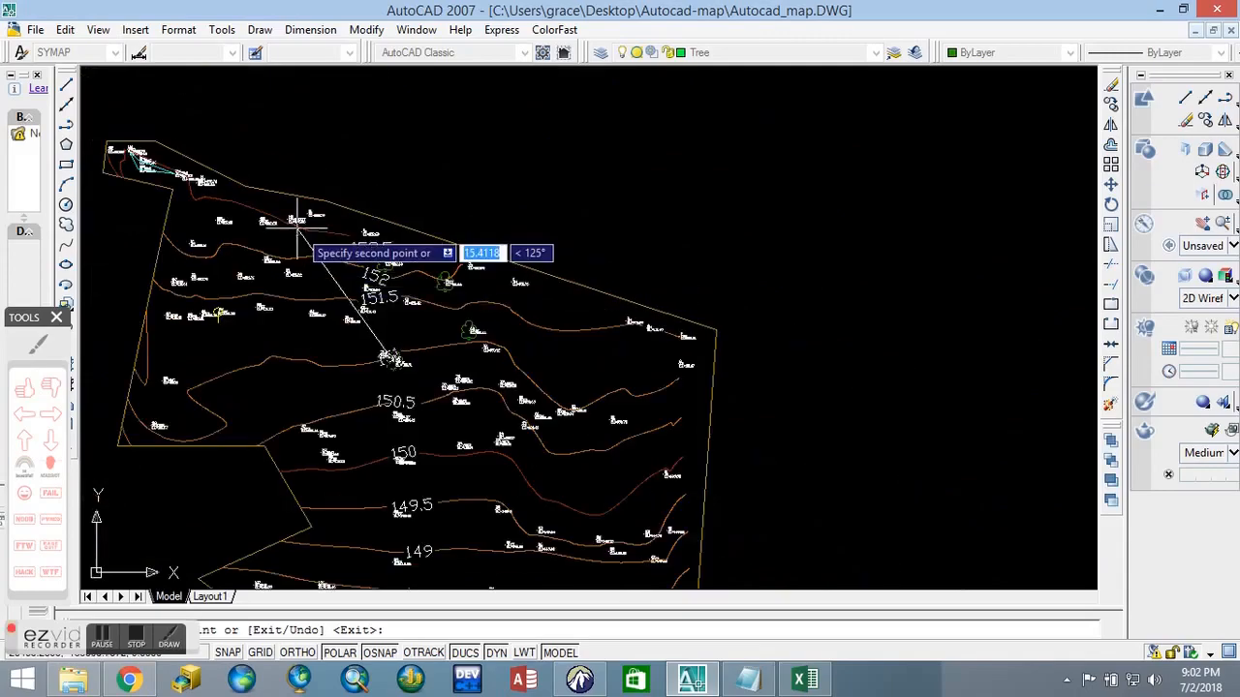
Step: Examine the northern part of the site for further survey points labelled TREE
{"action": "scroll", "coordinate": [299, 246], "scroll_direction": "up", "scroll_amount": 5}
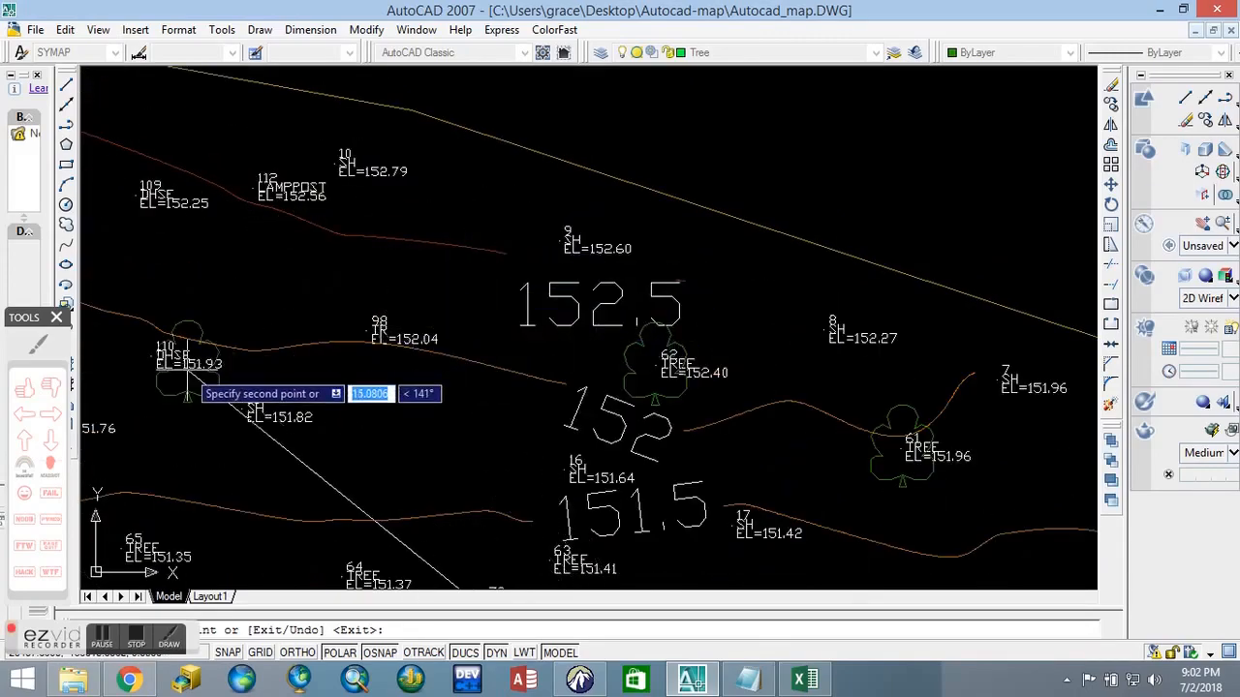
{"action": "scroll", "coordinate": [290, 363], "scroll_direction": "down", "scroll_amount": 6}
{"action": "scroll", "coordinate": [483, 481], "scroll_direction": "up", "scroll_amount": 5}
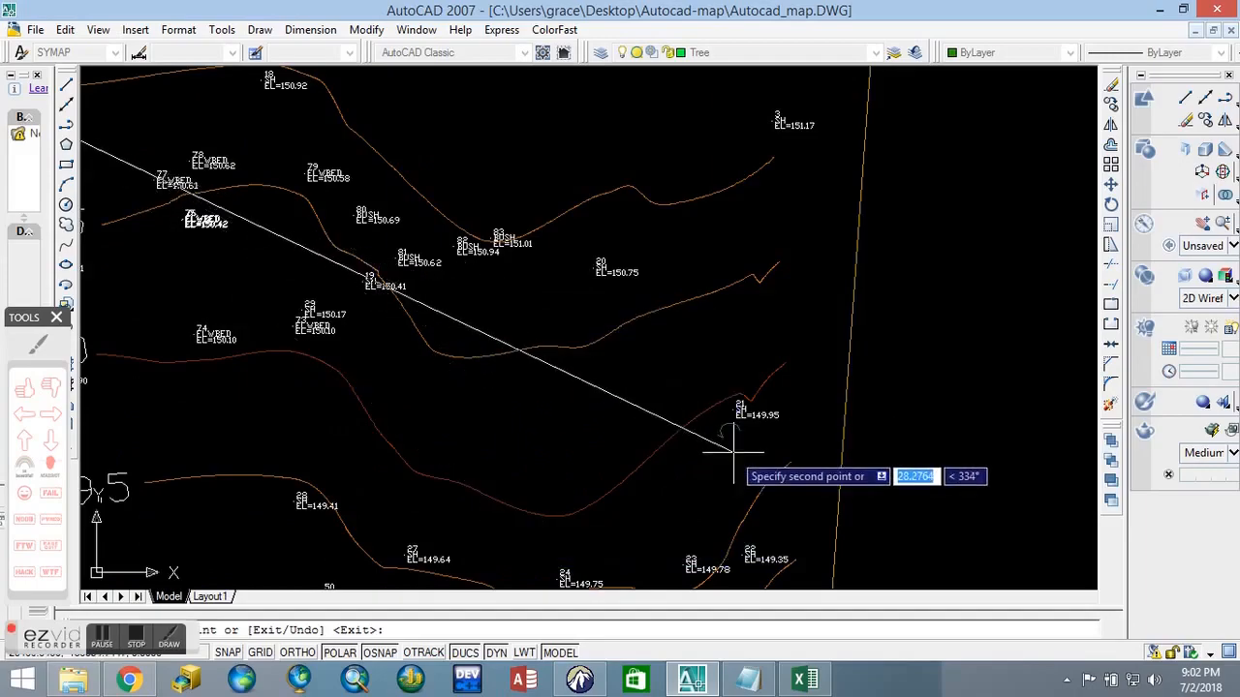
{"action": "scroll", "coordinate": [733, 435], "scroll_direction": "up", "scroll_amount": 3}
{"action": "scroll", "coordinate": [742, 442], "scroll_direction": "down", "scroll_amount": 6}
{"action": "scroll", "coordinate": [460, 407], "scroll_direction": "up", "scroll_amount": 1}
{"action": "scroll", "coordinate": [469, 407], "scroll_direction": "up", "scroll_amount": 5}
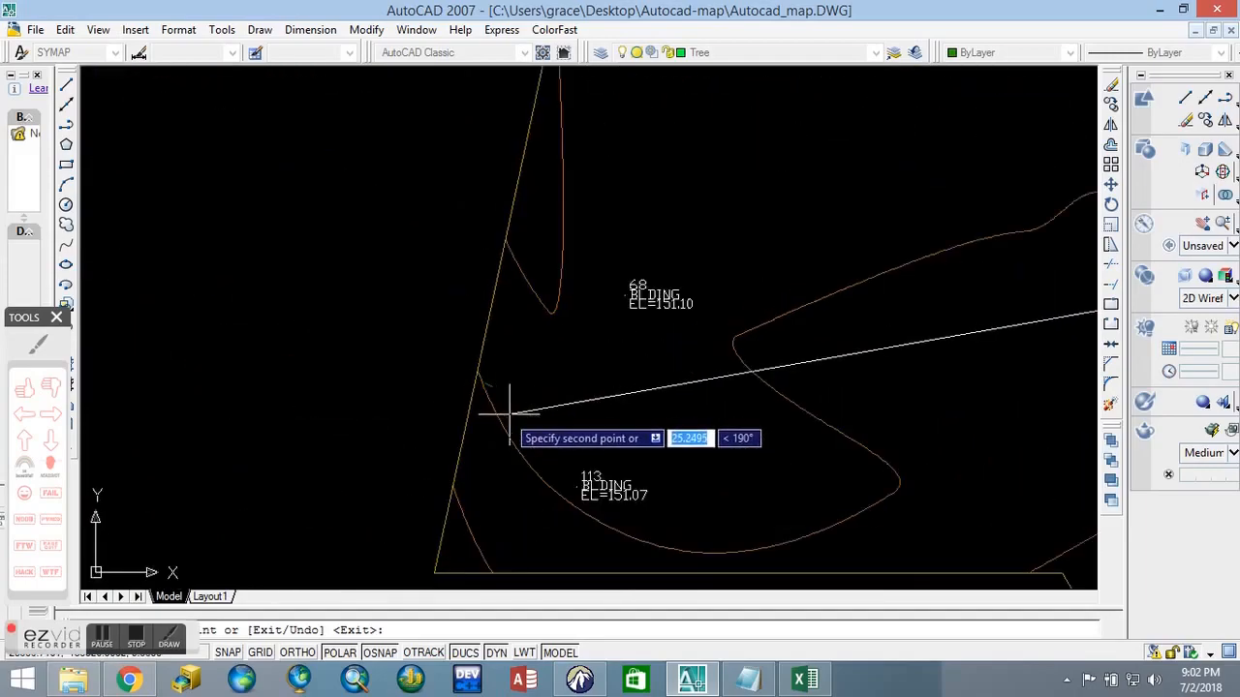
{"action": "scroll", "coordinate": [628, 407], "scroll_direction": "down", "scroll_amount": 4}
{"action": "scroll", "coordinate": [635, 294], "scroll_direction": "up", "scroll_amount": 2}
{"action": "scroll", "coordinate": [634, 305], "scroll_direction": "up", "scroll_amount": 5}
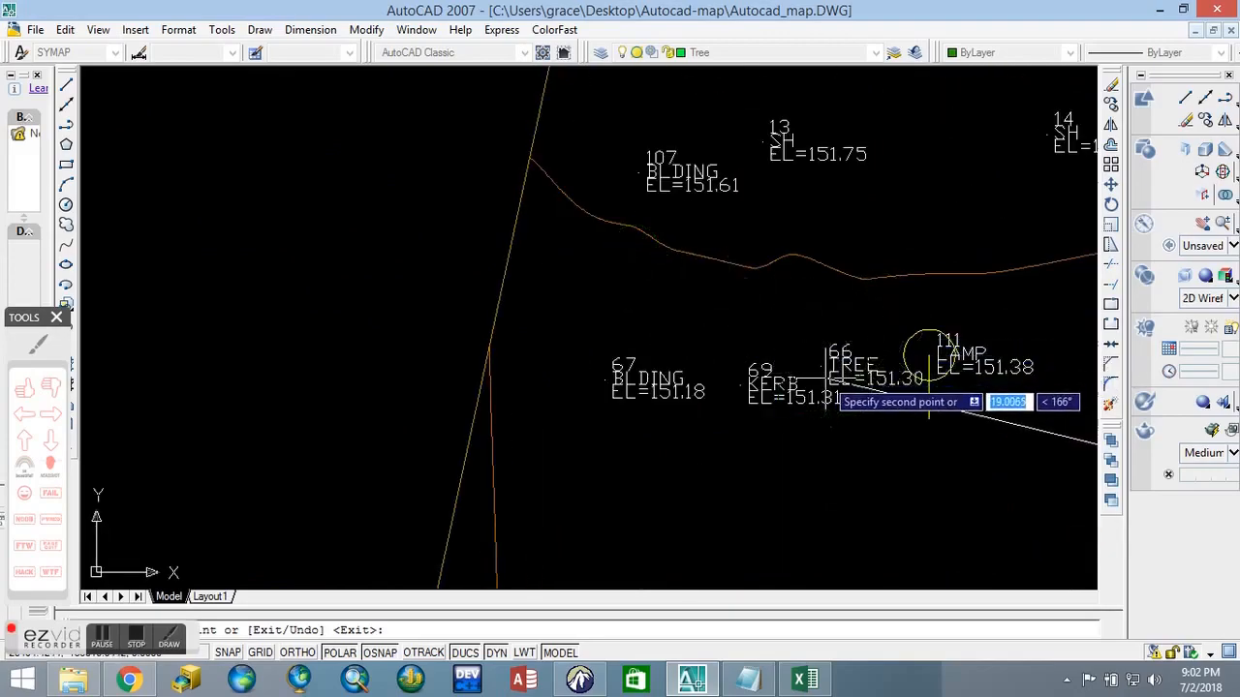
Step: Place a copy of the tree symbol at tree point 115 in the southern part of the site
{"action": "scroll", "coordinate": [928, 387], "scroll_direction": "down", "scroll_amount": 3}
{"action": "scroll", "coordinate": [848, 254], "scroll_direction": "up", "scroll_amount": 5}
{"action": "scroll", "coordinate": [852, 260], "scroll_direction": "down", "scroll_amount": 8}
{"action": "scroll", "coordinate": [752, 446], "scroll_direction": "up", "scroll_amount": 8}
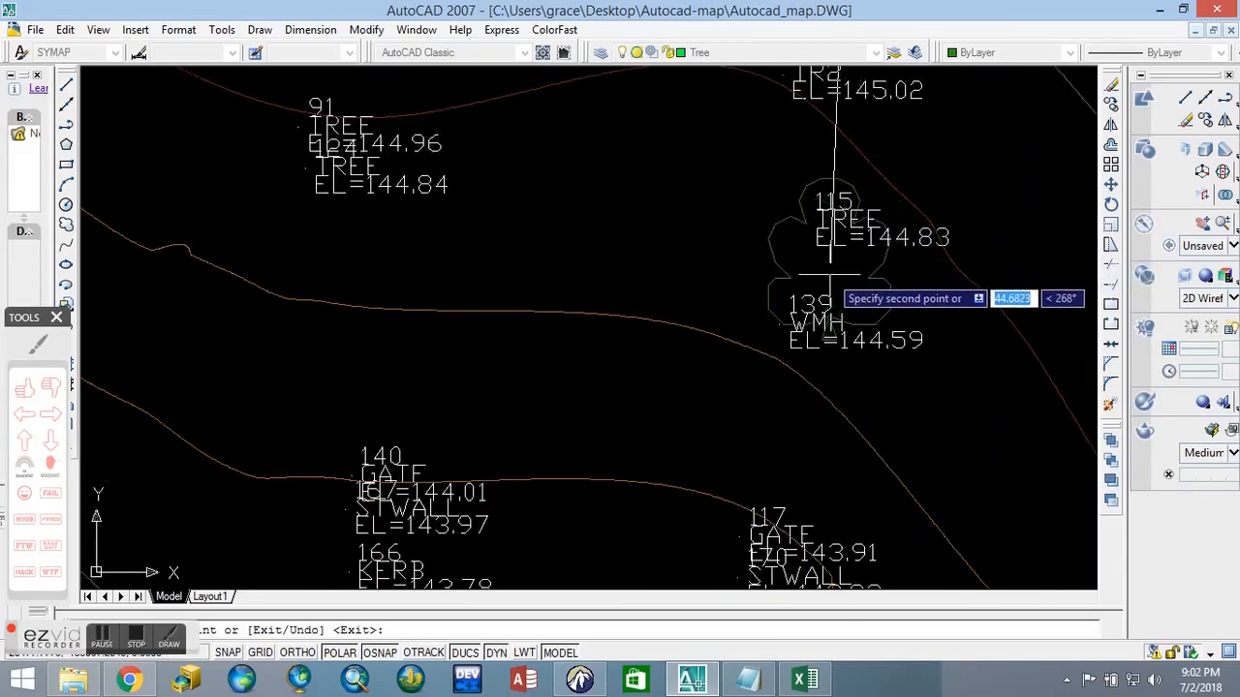
{"action": "left_click", "coordinate": [810, 242]}
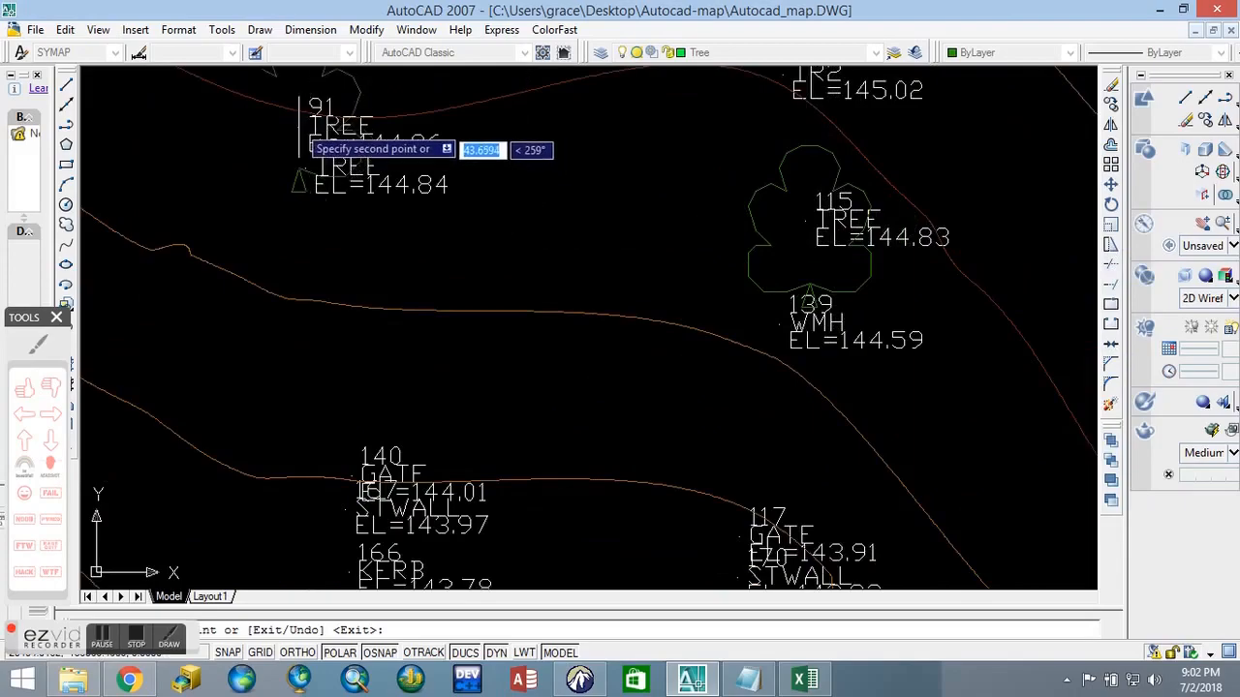
Step: Check the southern part of the site for remaining tree points and finish copying the tree symbol
{"action": "scroll", "coordinate": [416, 271], "scroll_direction": "down", "scroll_amount": 8}
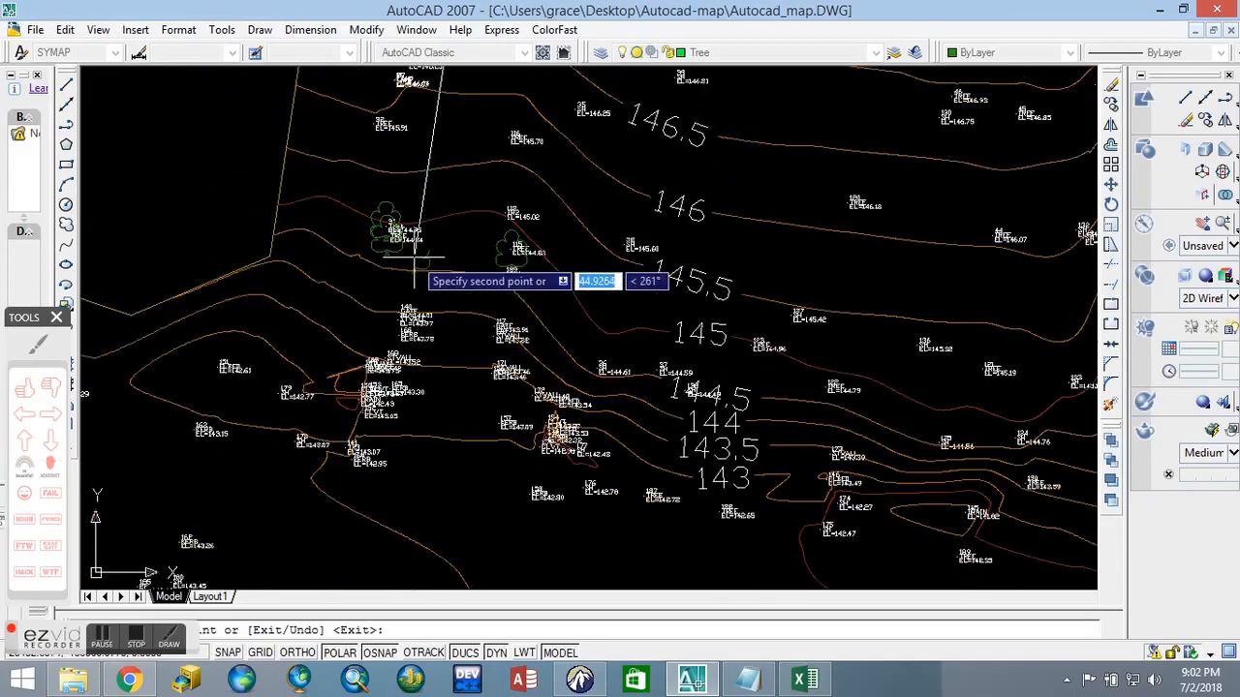
{"action": "scroll", "coordinate": [374, 398], "scroll_direction": "up", "scroll_amount": 10}
{"action": "scroll", "coordinate": [422, 330], "scroll_direction": "down", "scroll_amount": 6}
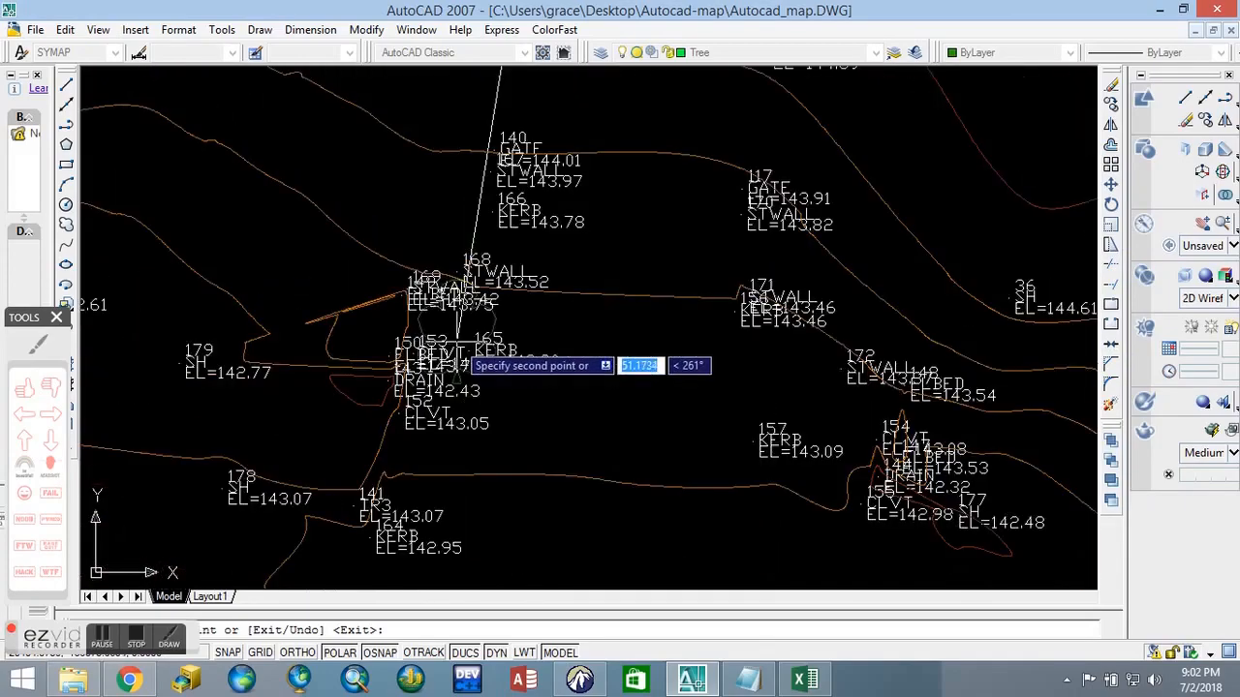
{"action": "scroll", "coordinate": [511, 329], "scroll_direction": "down", "scroll_amount": 3}
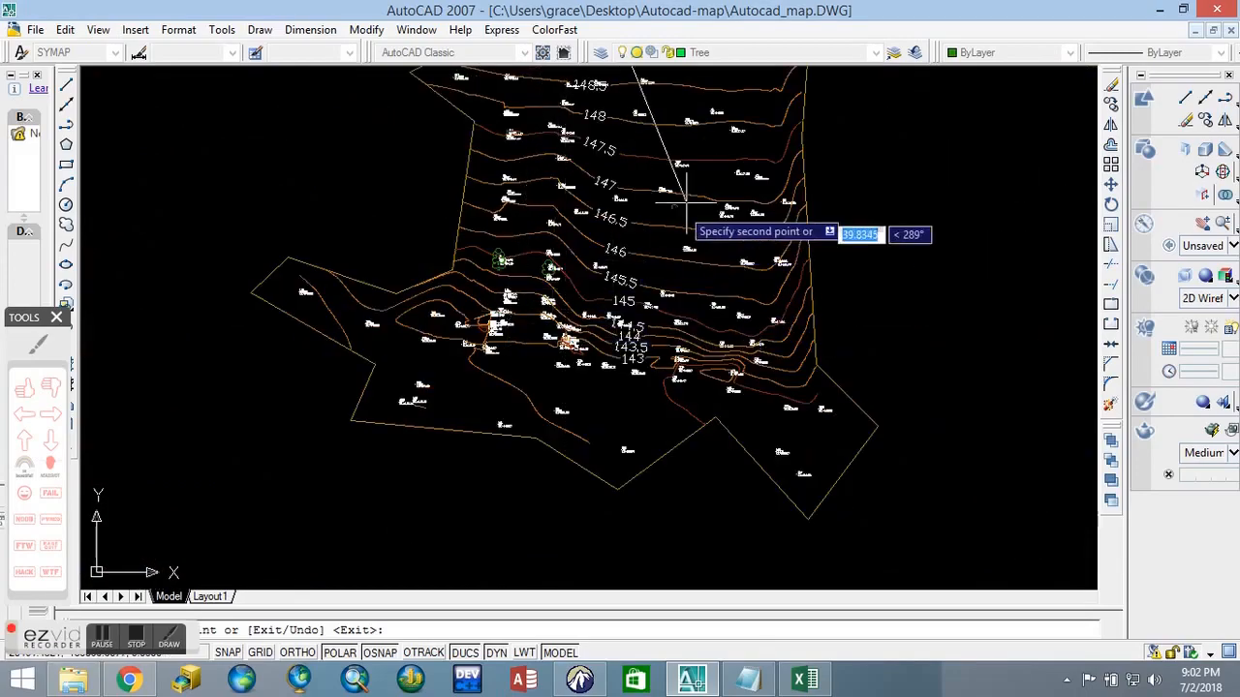
{"action": "key", "text": "Escape"}
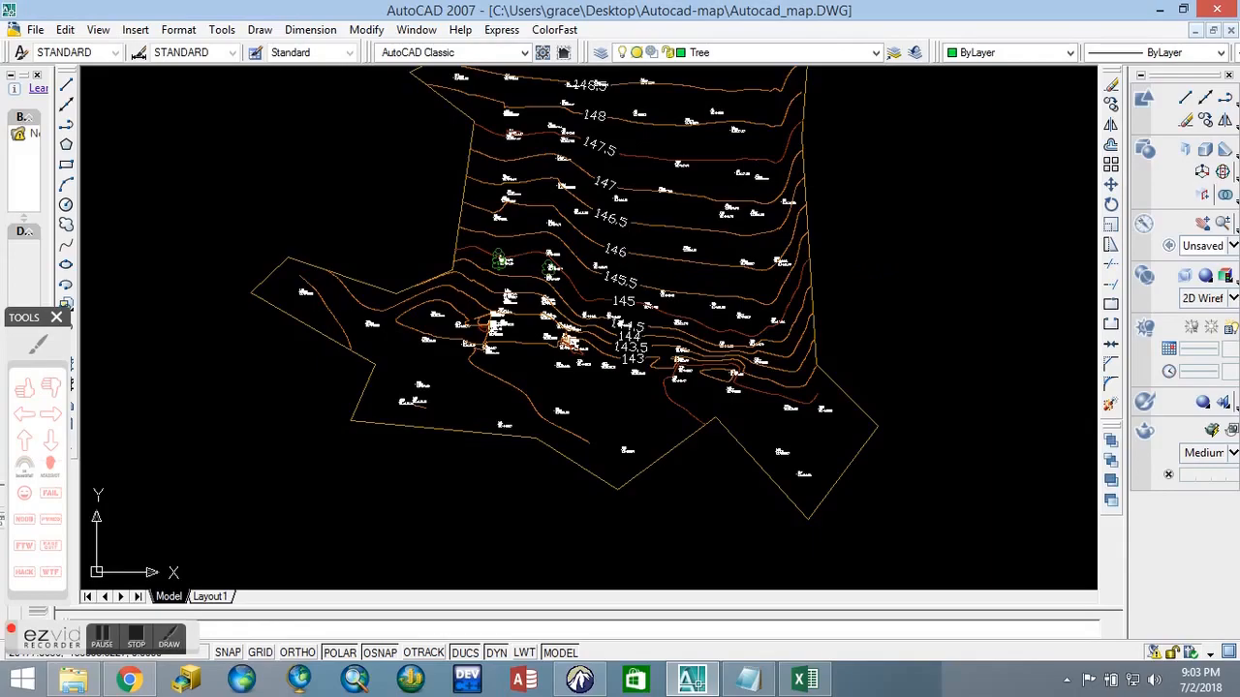
Step: Review the placed tree symbols across the northern site and examine the building outline through points 104, 105 and 106
{"action": "scroll", "coordinate": [530, 221], "scroll_direction": "down", "scroll_amount": 3}
{"action": "scroll", "coordinate": [575, 106], "scroll_direction": "up", "scroll_amount": 2}
{"action": "scroll", "coordinate": [574, 111], "scroll_direction": "down", "scroll_amount": 4}
{"action": "scroll", "coordinate": [574, 121], "scroll_direction": "up", "scroll_amount": 5}
{"action": "scroll", "coordinate": [581, 145], "scroll_direction": "up", "scroll_amount": 8}
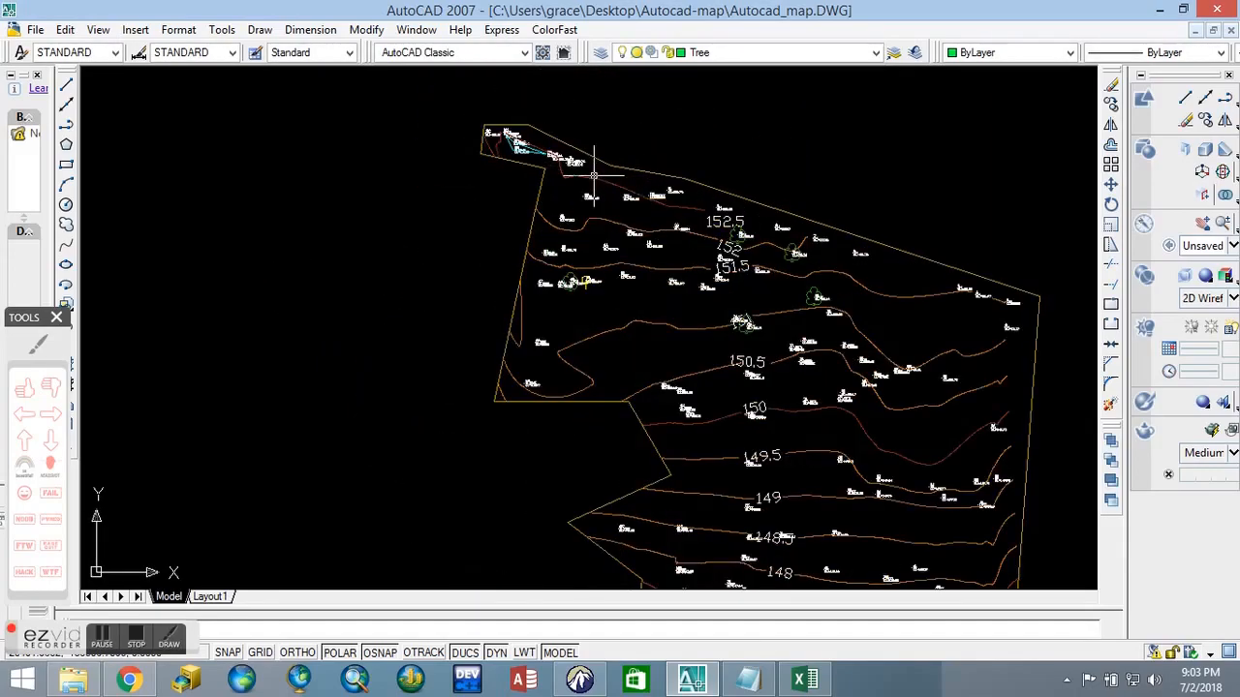
{"action": "scroll", "coordinate": [405, 82], "scroll_direction": "up", "scroll_amount": 3}
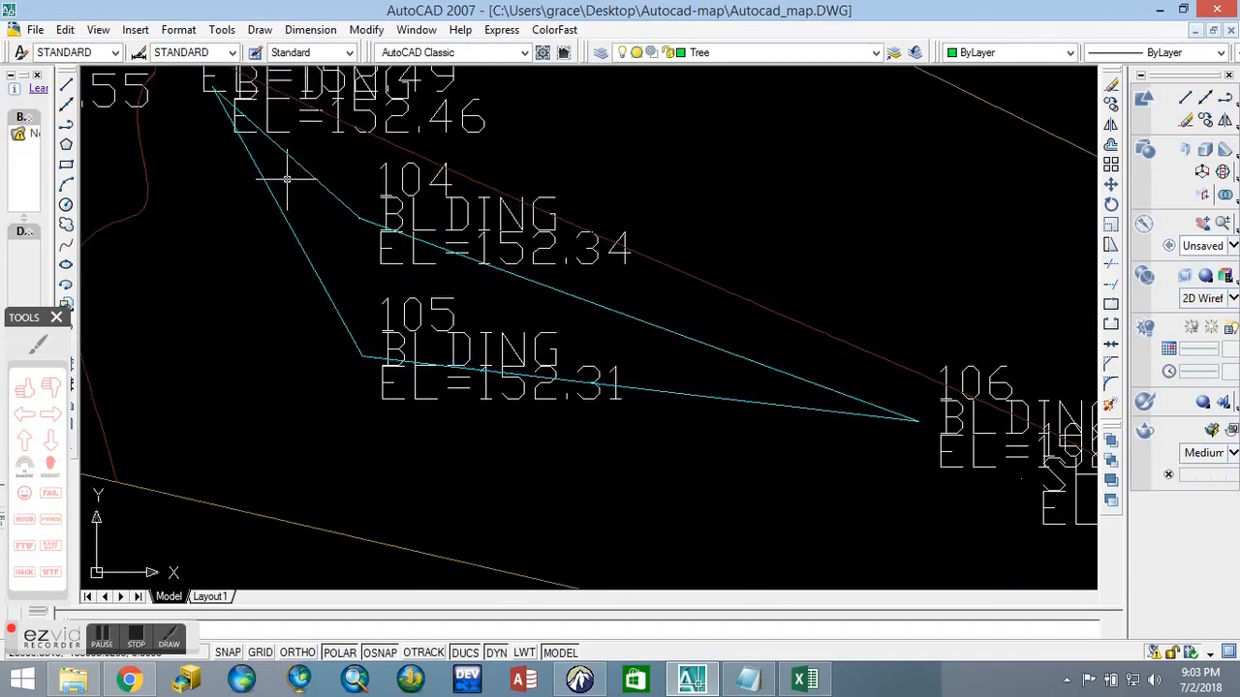
{"action": "scroll", "coordinate": [358, 196], "scroll_direction": "down", "scroll_amount": 4}
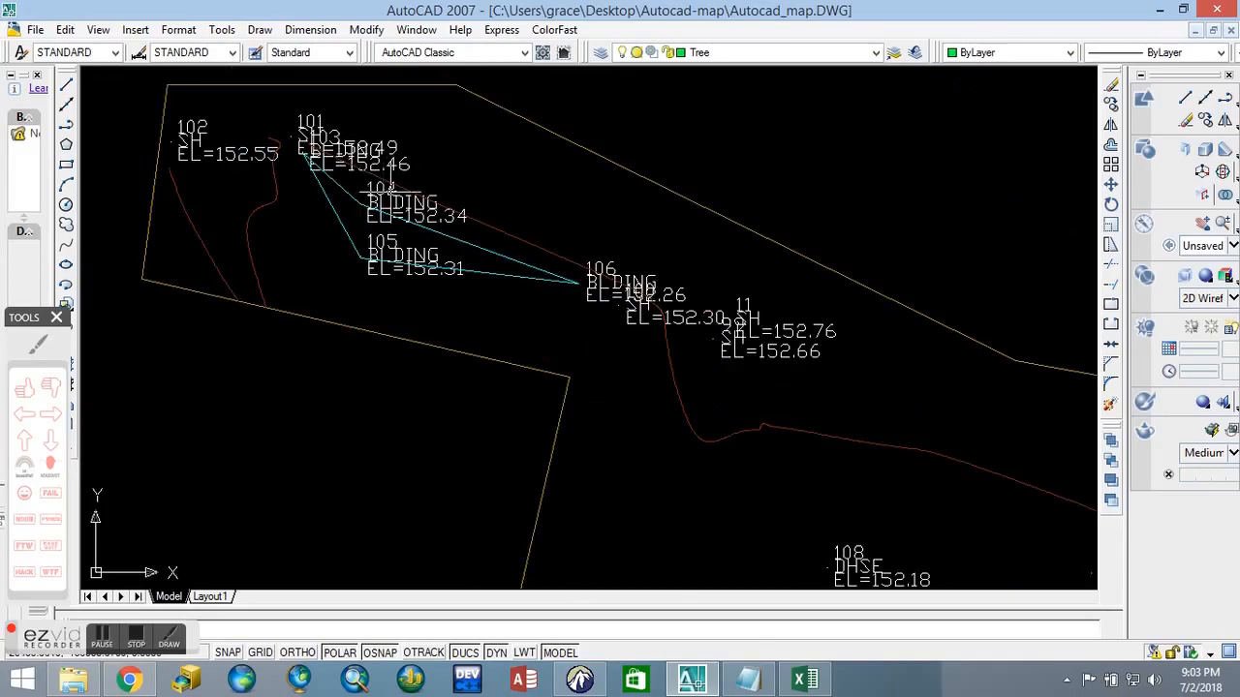
{"action": "scroll", "coordinate": [489, 228], "scroll_direction": "down", "scroll_amount": 5}
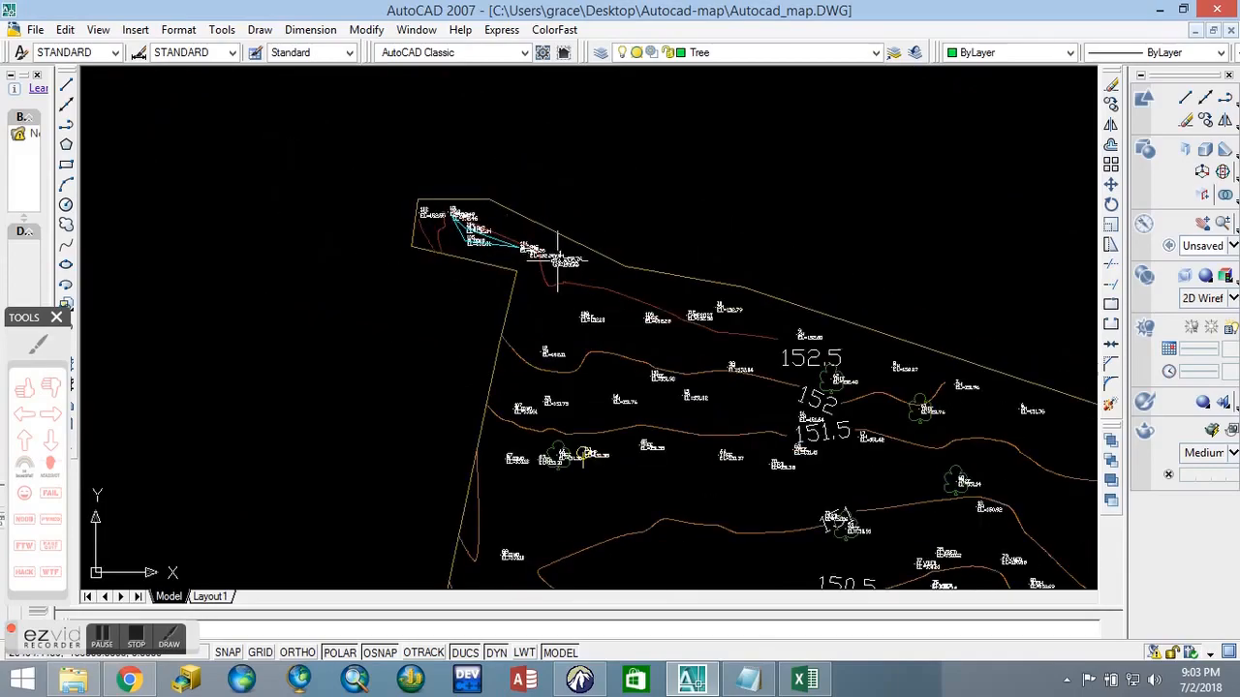